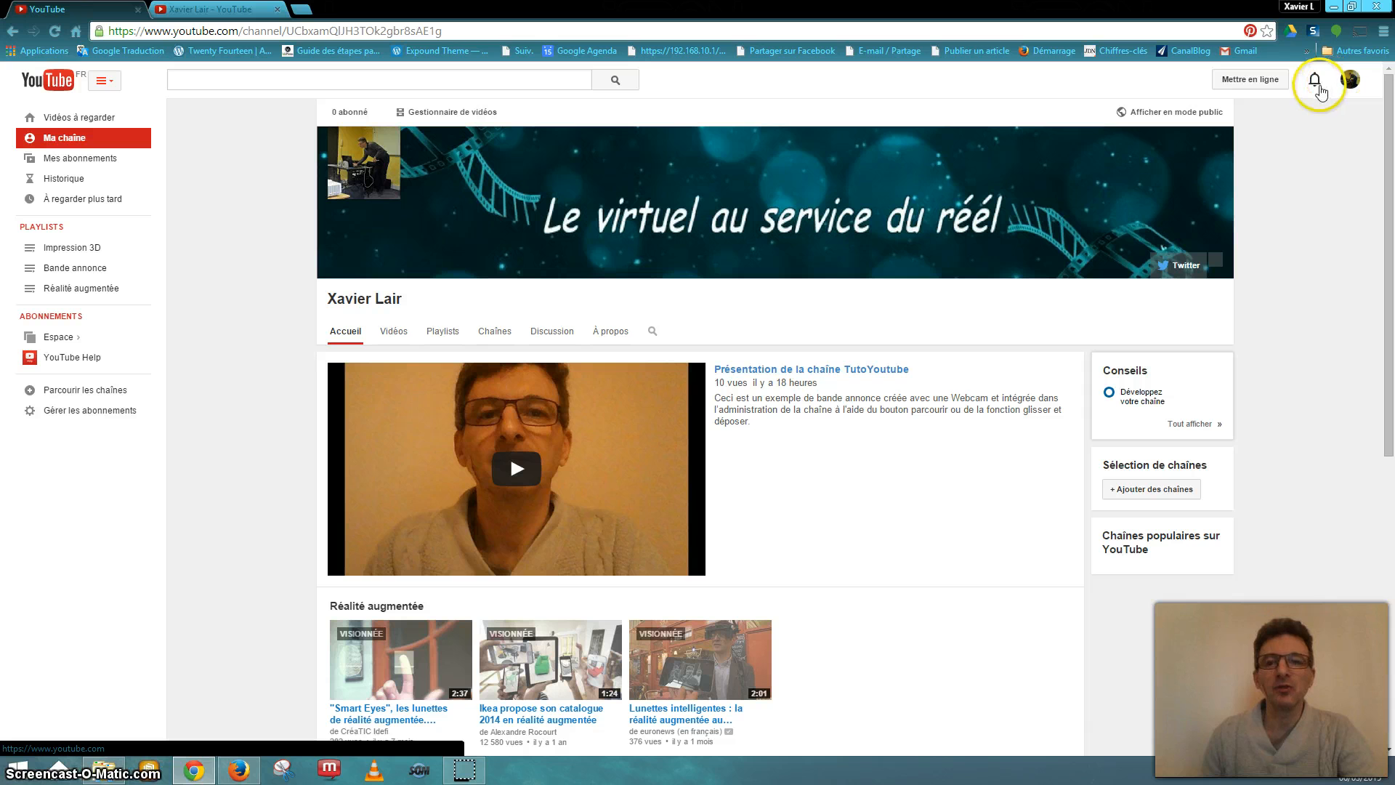
# - Go to Creator Studio through the account menu under the channel avatar
pyautogui.click(1349, 84)
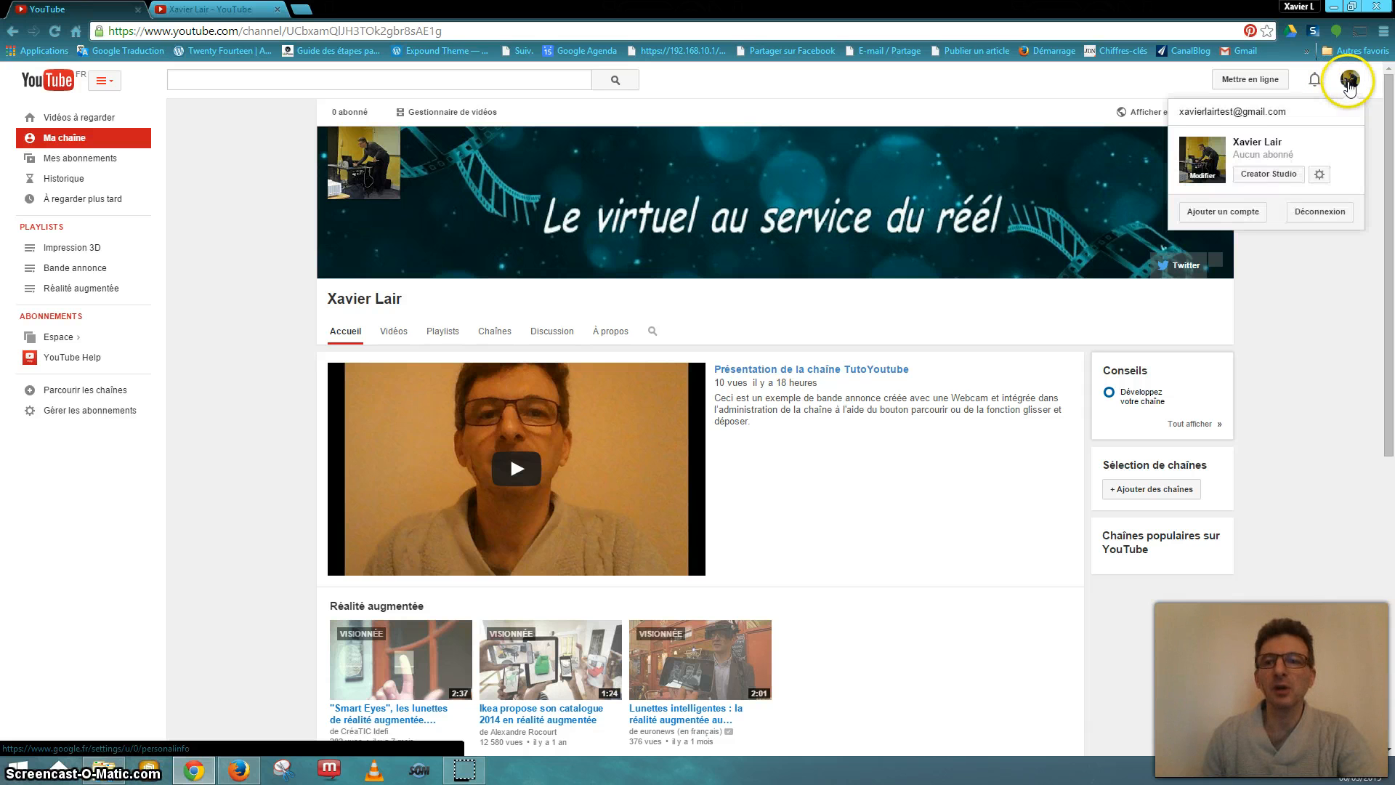
pyautogui.click(1259, 178)
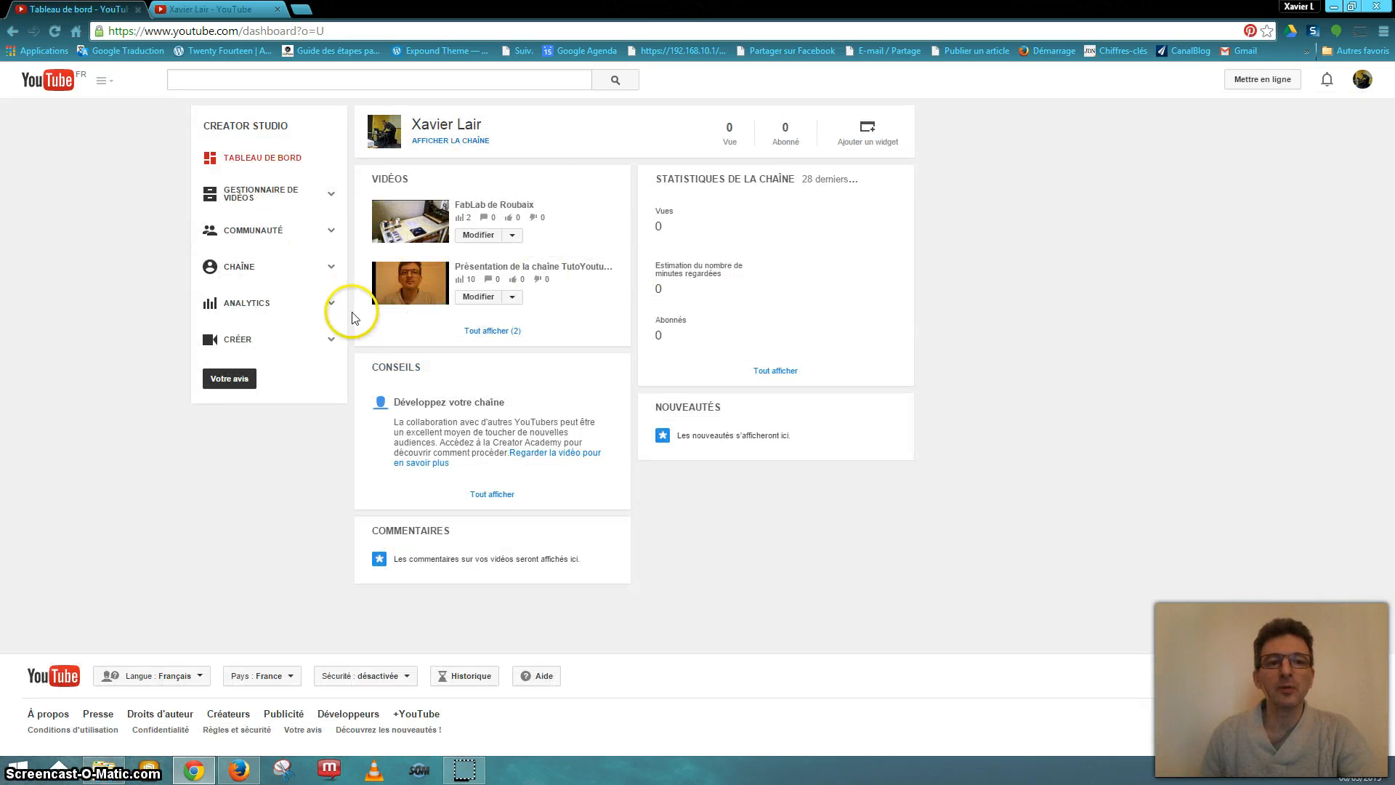
# - In Gestionnaire de vidéos, open FabLab de Roubaix's edit page via its Modifier dropdown
pyautogui.click(247, 197)
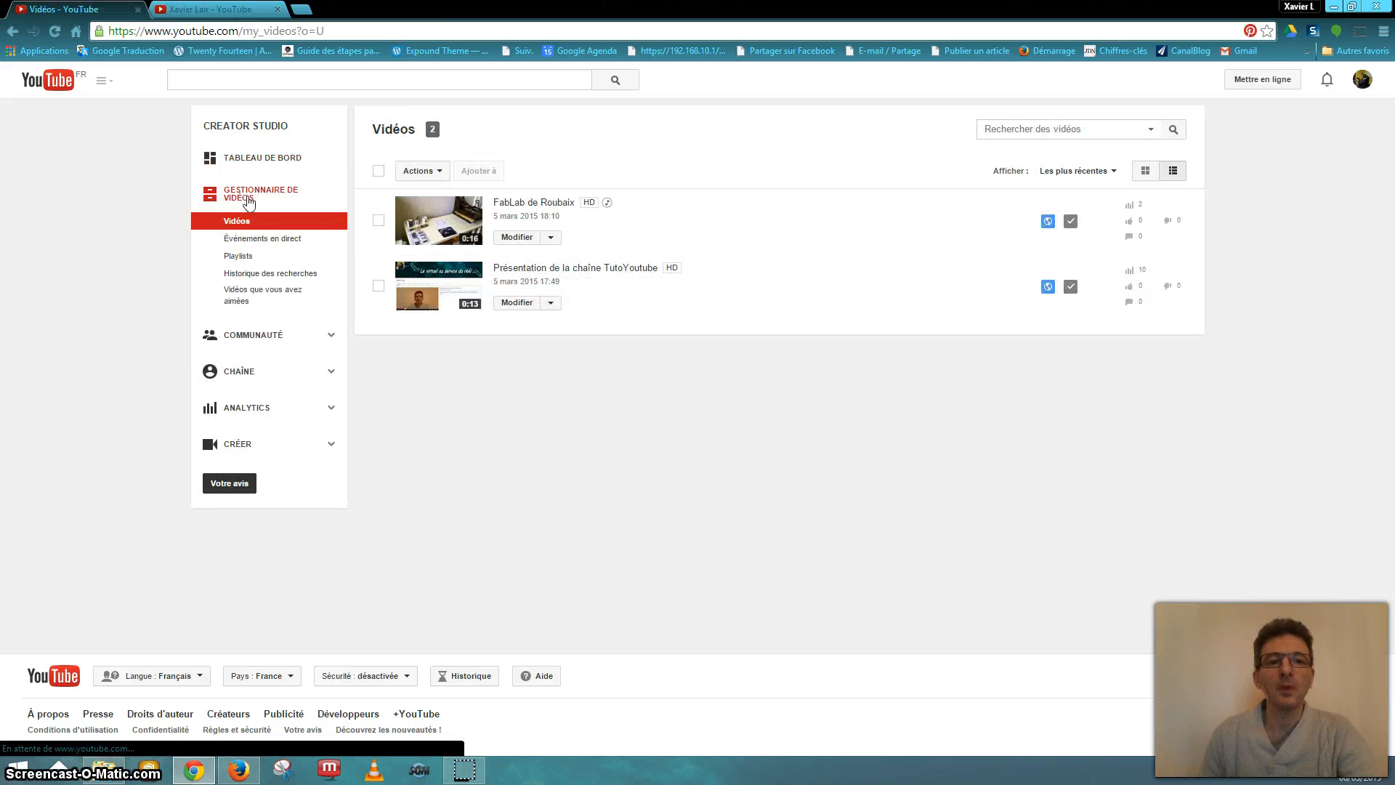
pyautogui.click(462, 244)
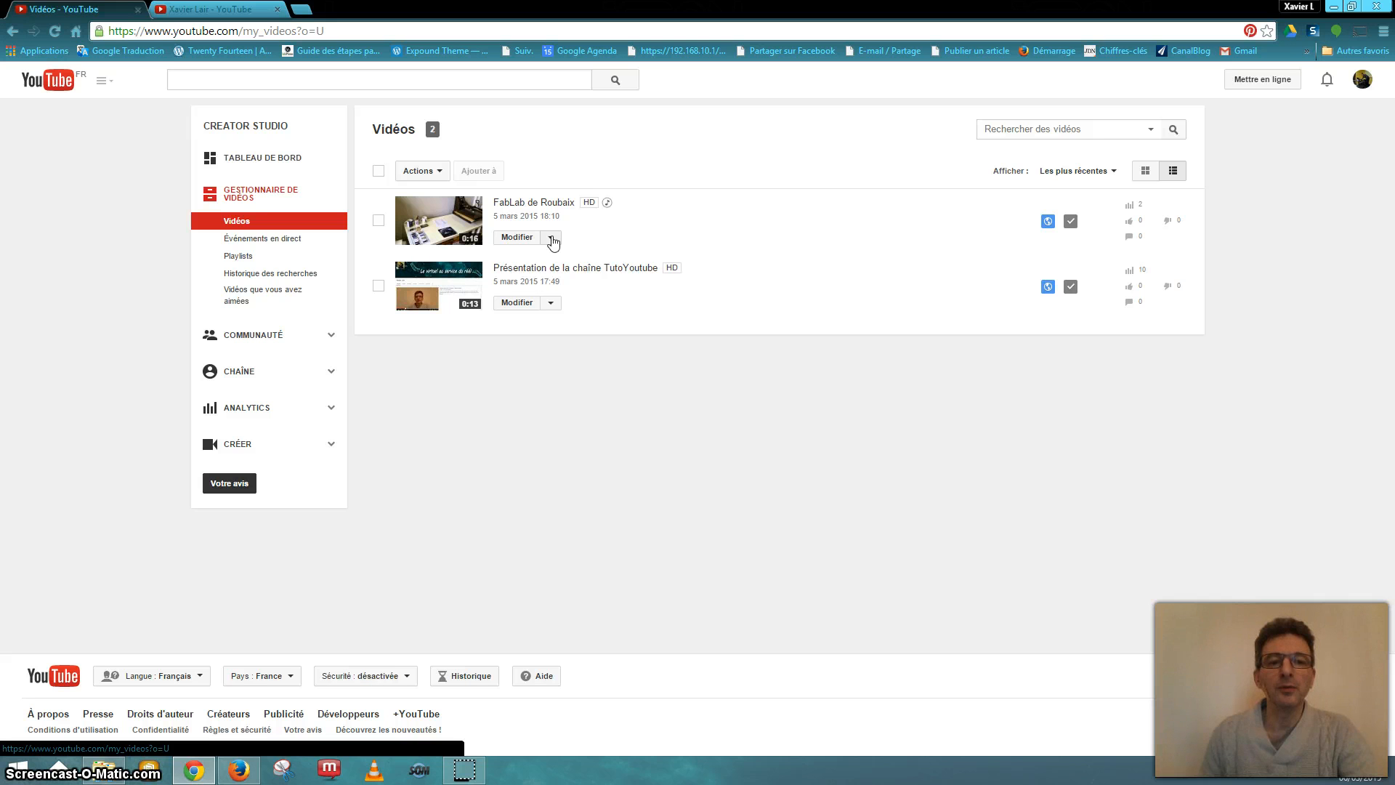
pyautogui.click(516, 240)
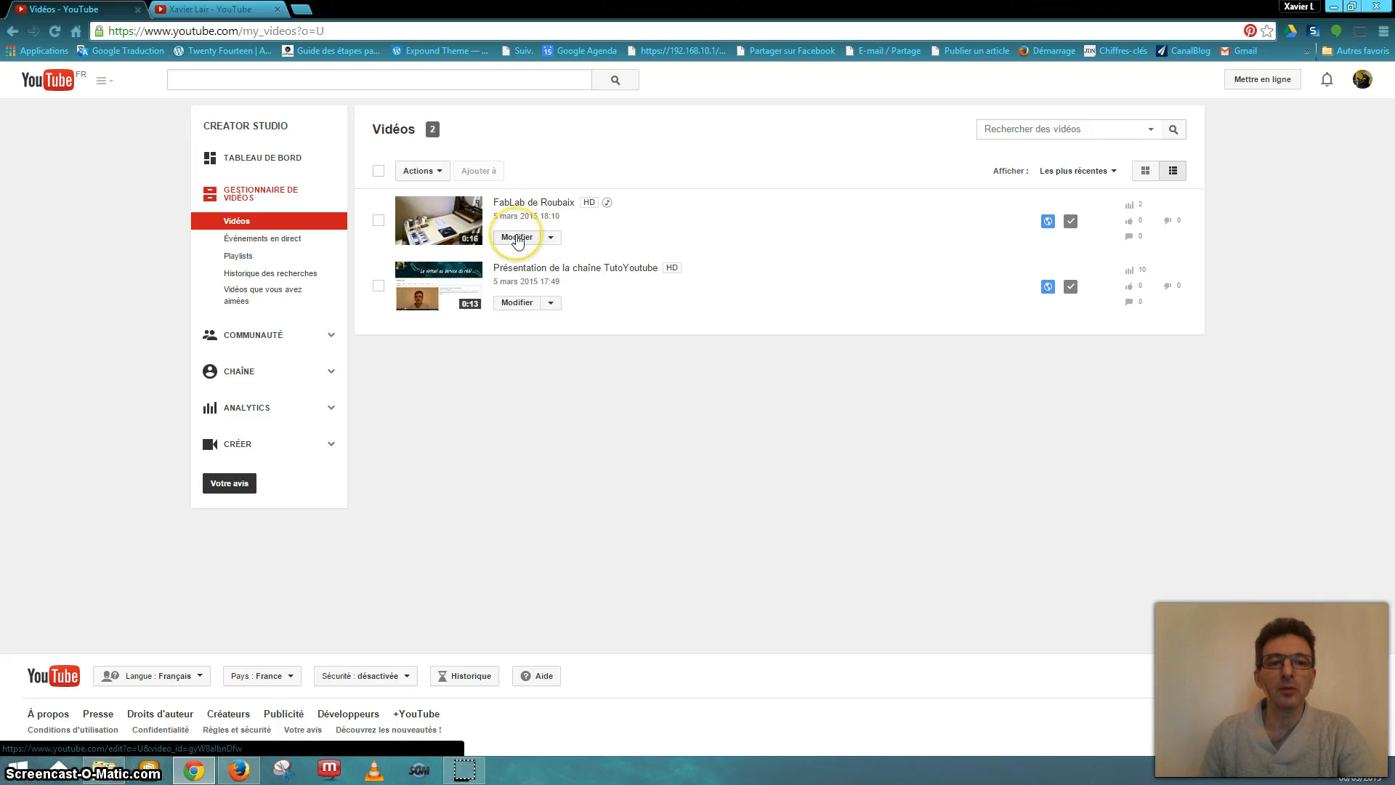
pyautogui.click(552, 238)
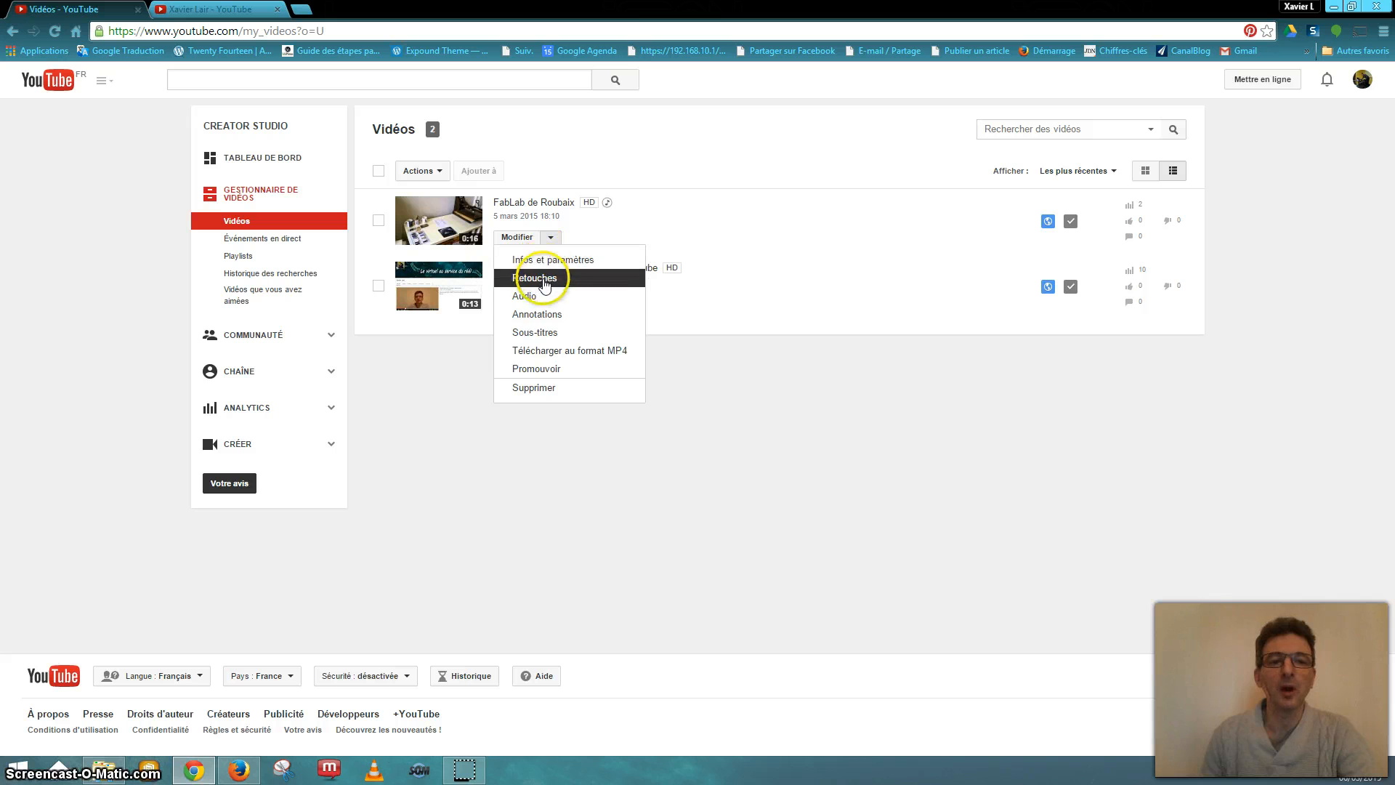
pyautogui.click(514, 239)
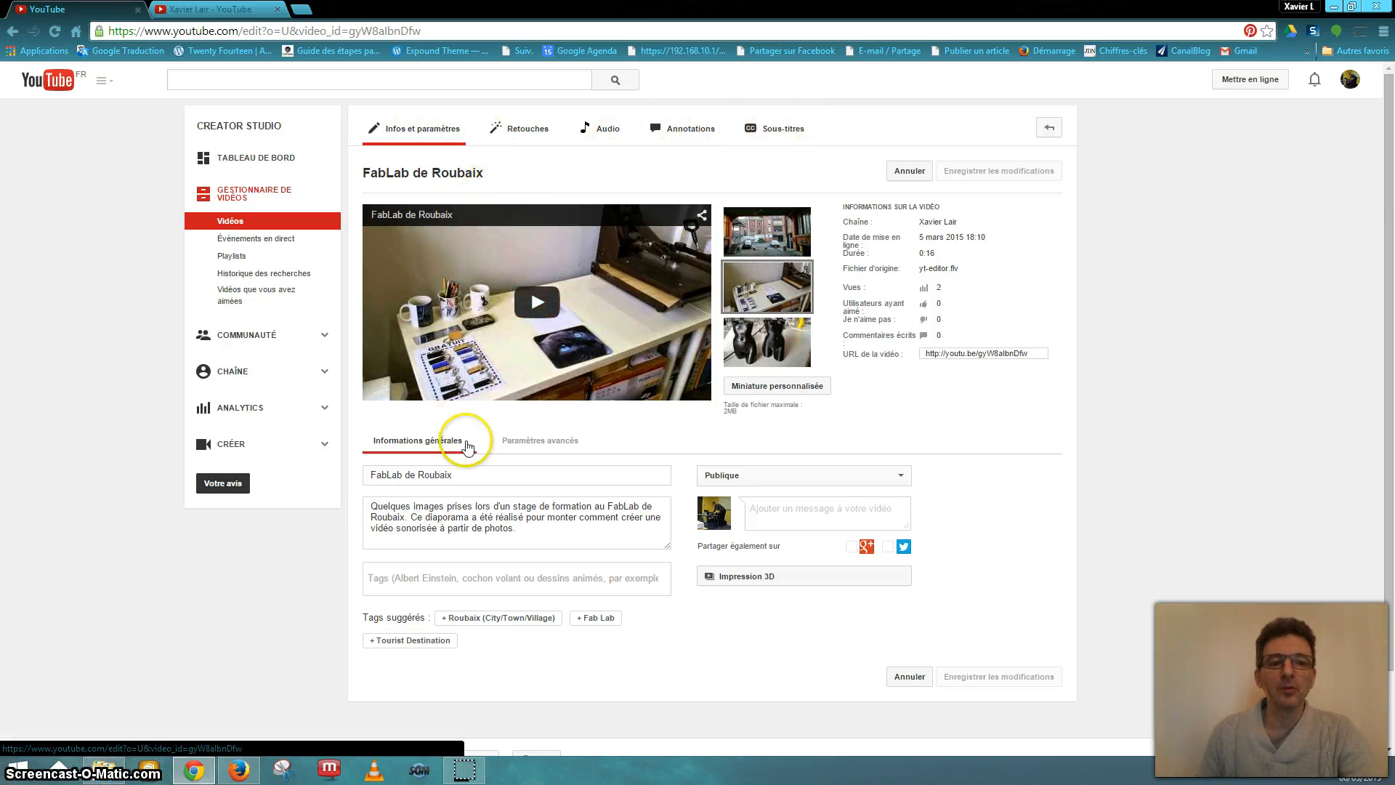
pyautogui.scroll(-1, 491, 436)
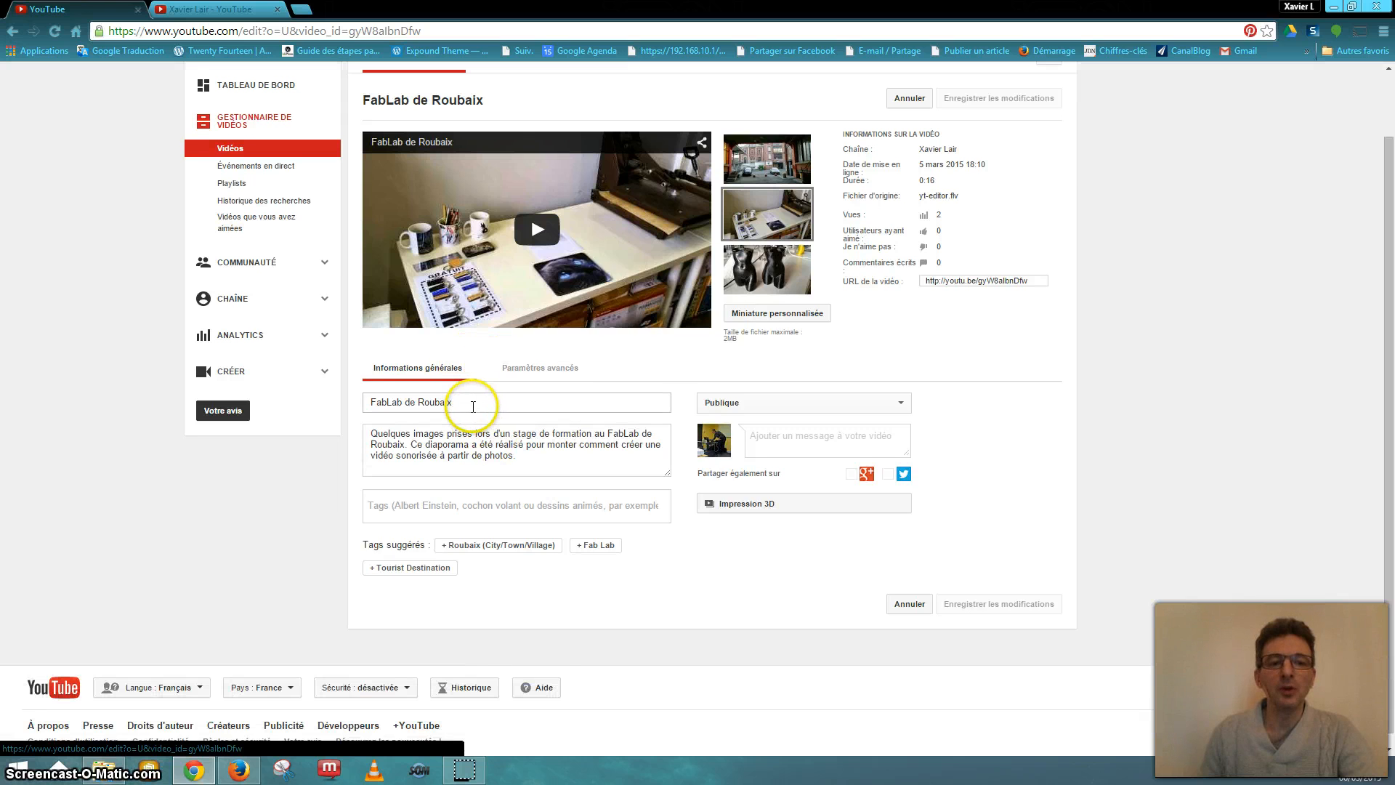
pyautogui.click(465, 438)
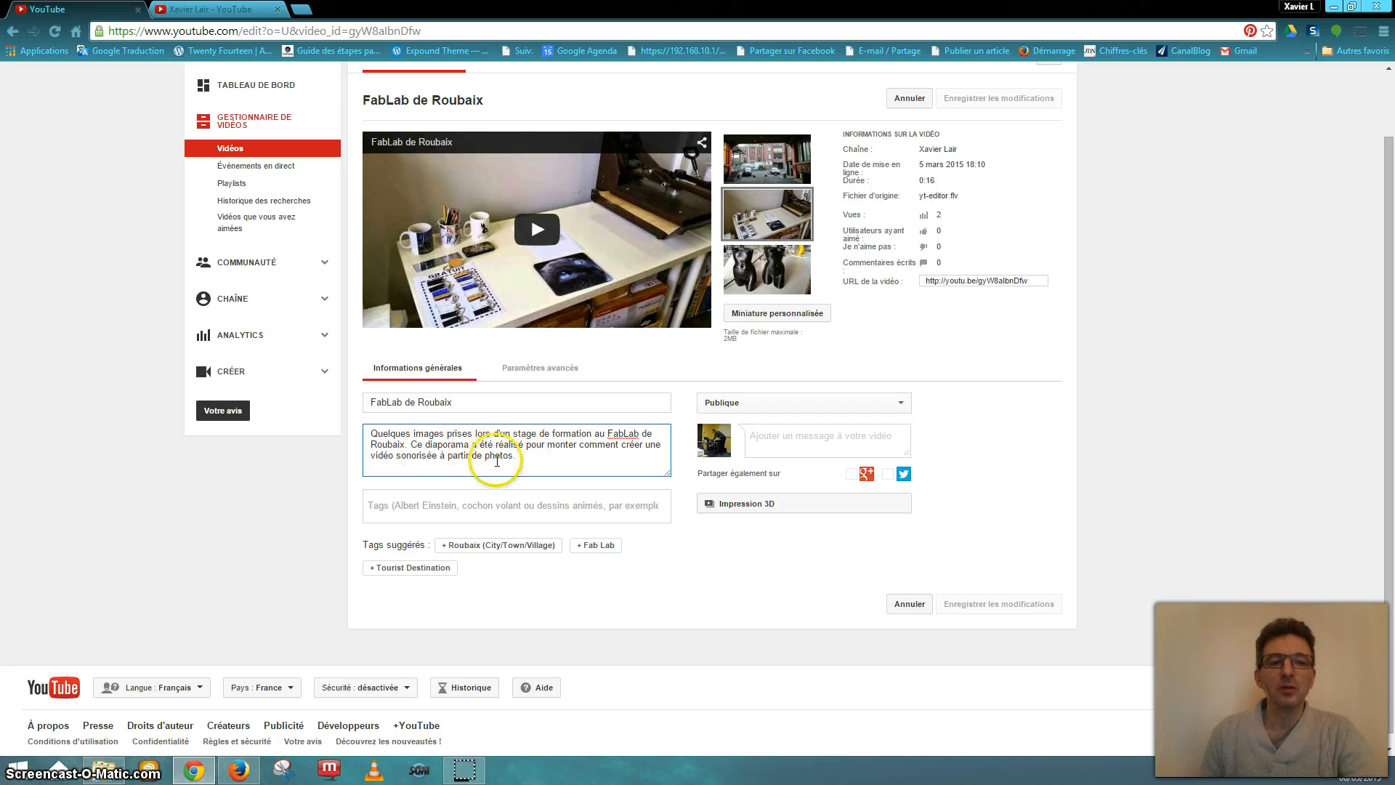
pyautogui.click(439, 507)
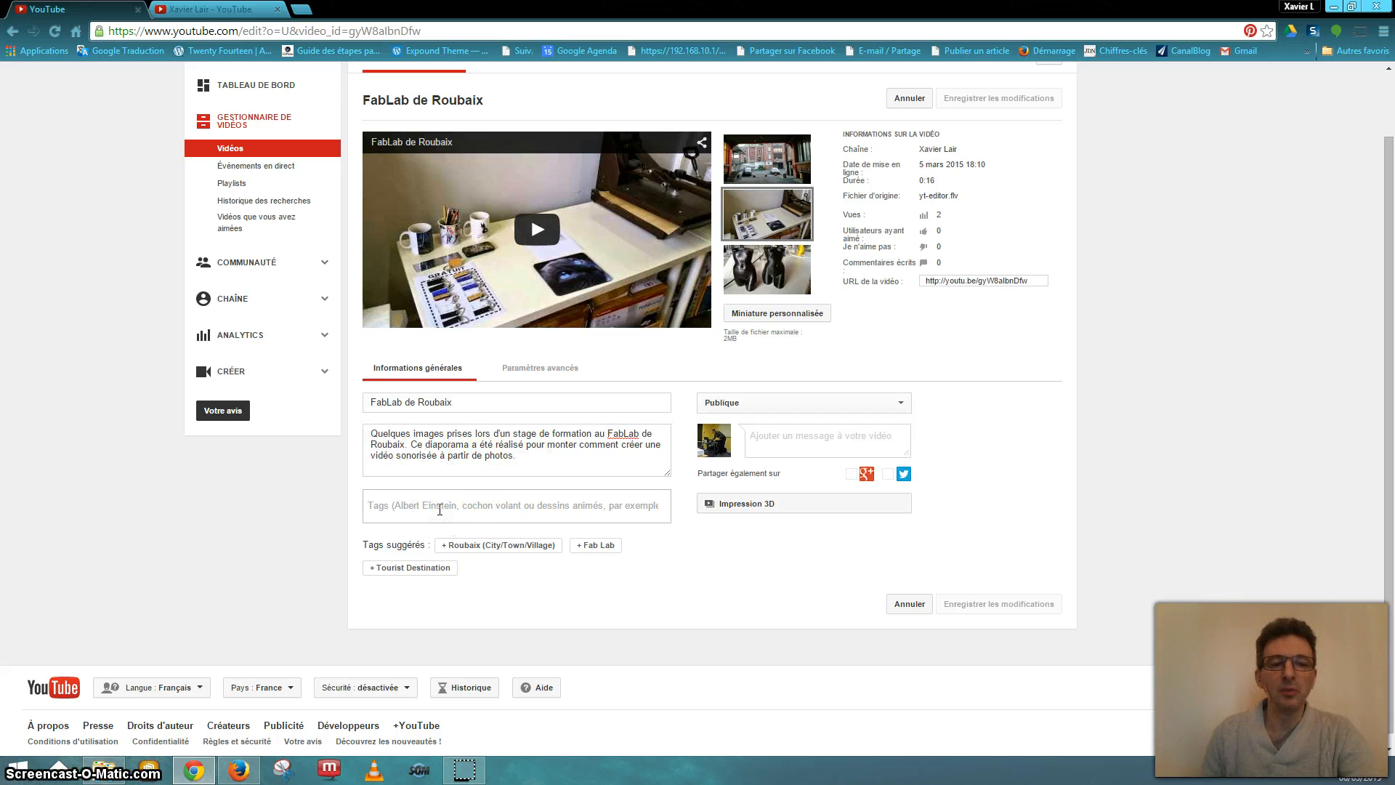
# - Add the tags fablab, roubaix, cgaregional and the creator's name to the video
pyautogui.write('fa')
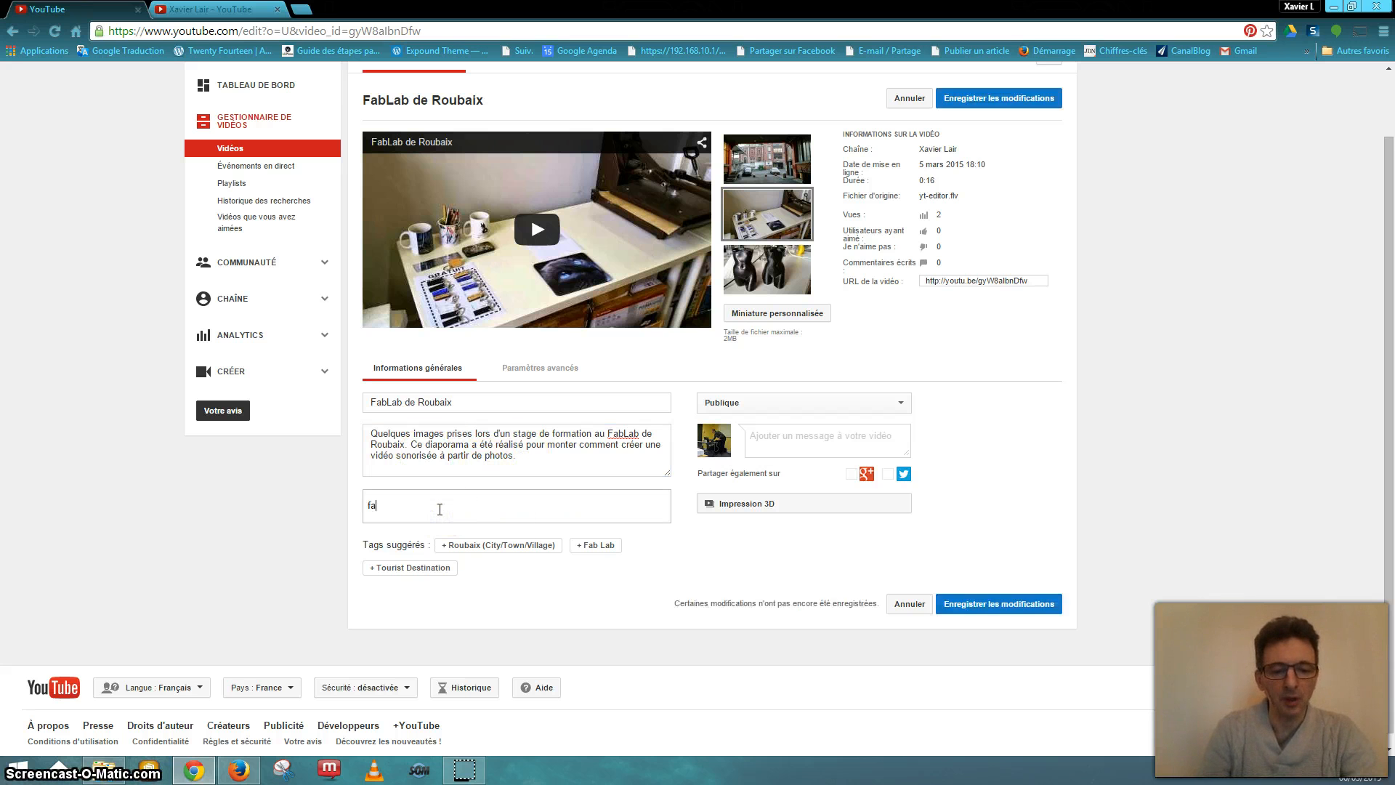
pyautogui.write('blab')
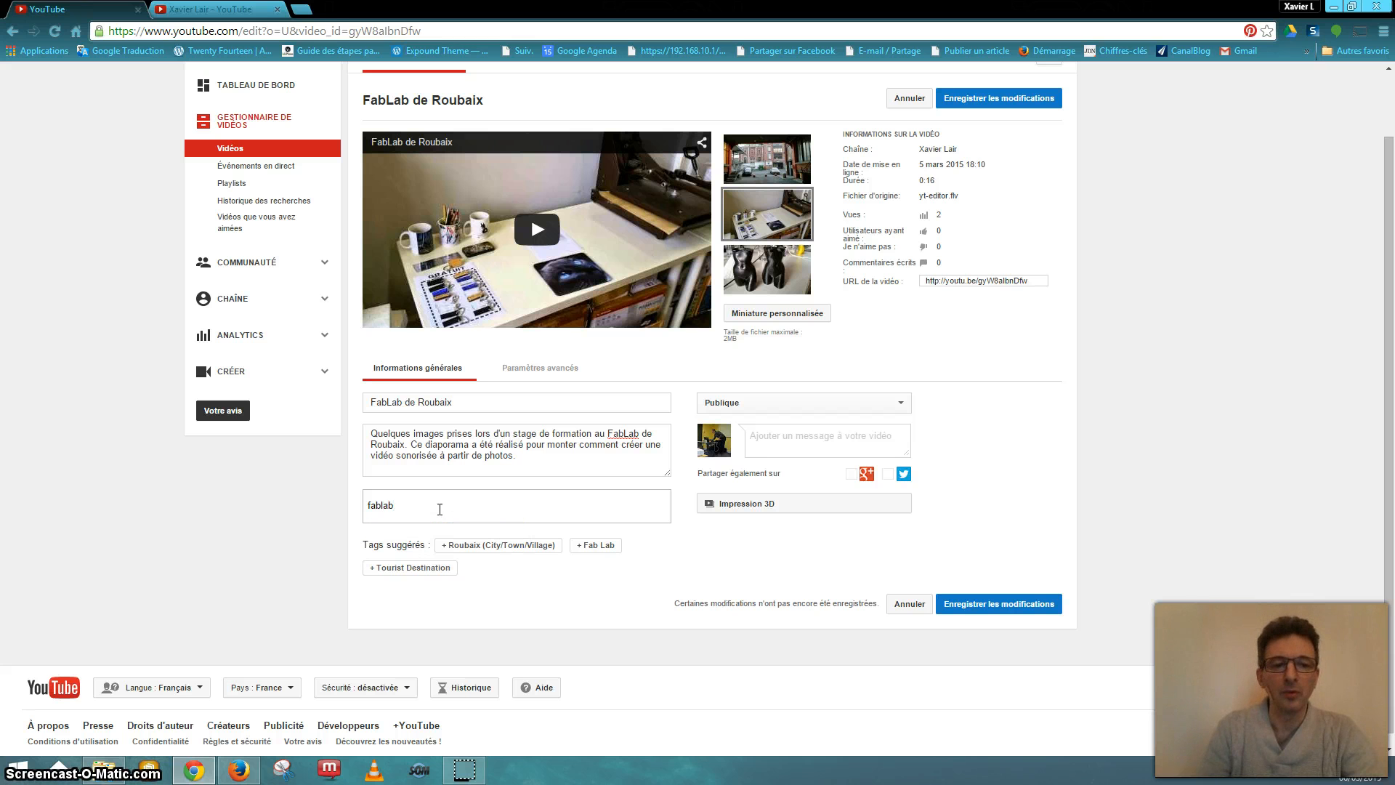
pyautogui.press('Return')
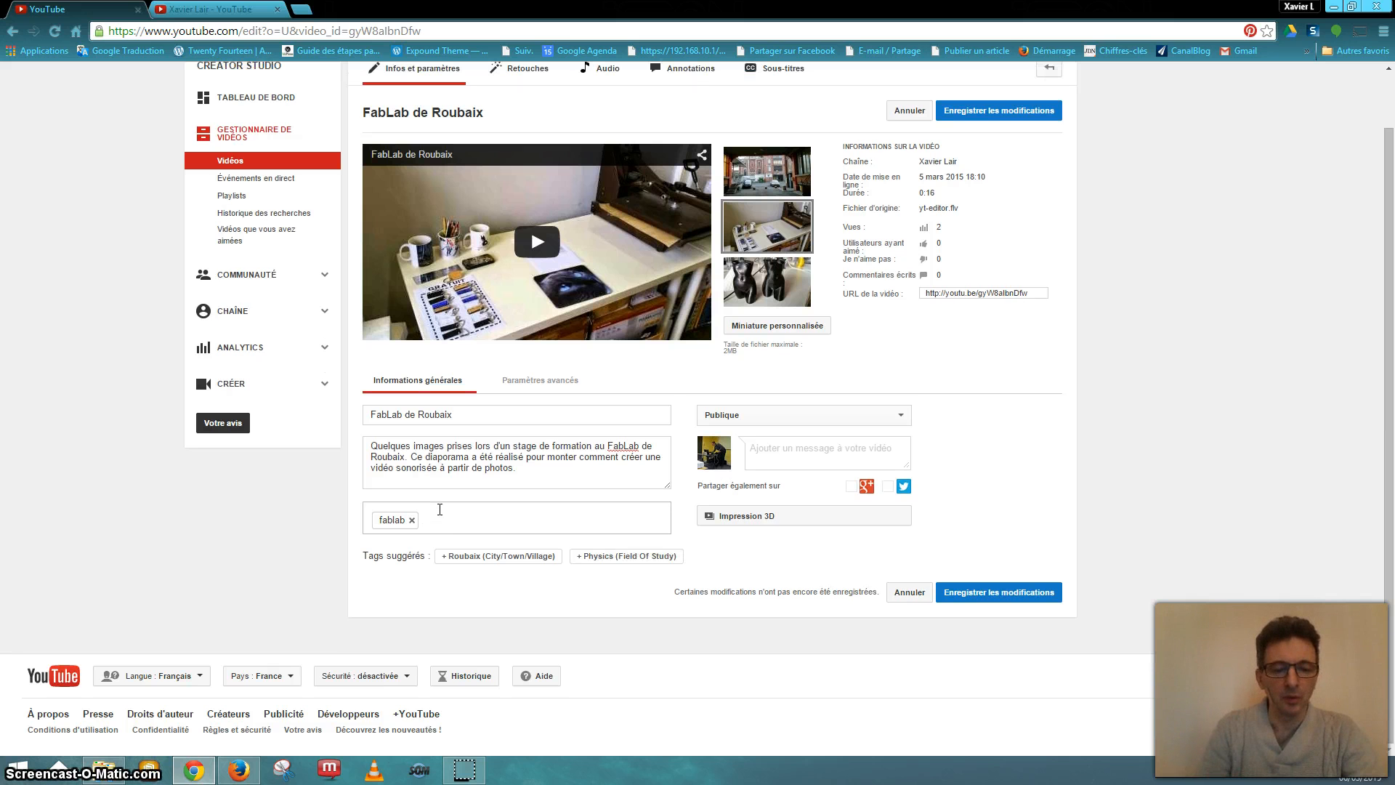
pyautogui.write('roub')
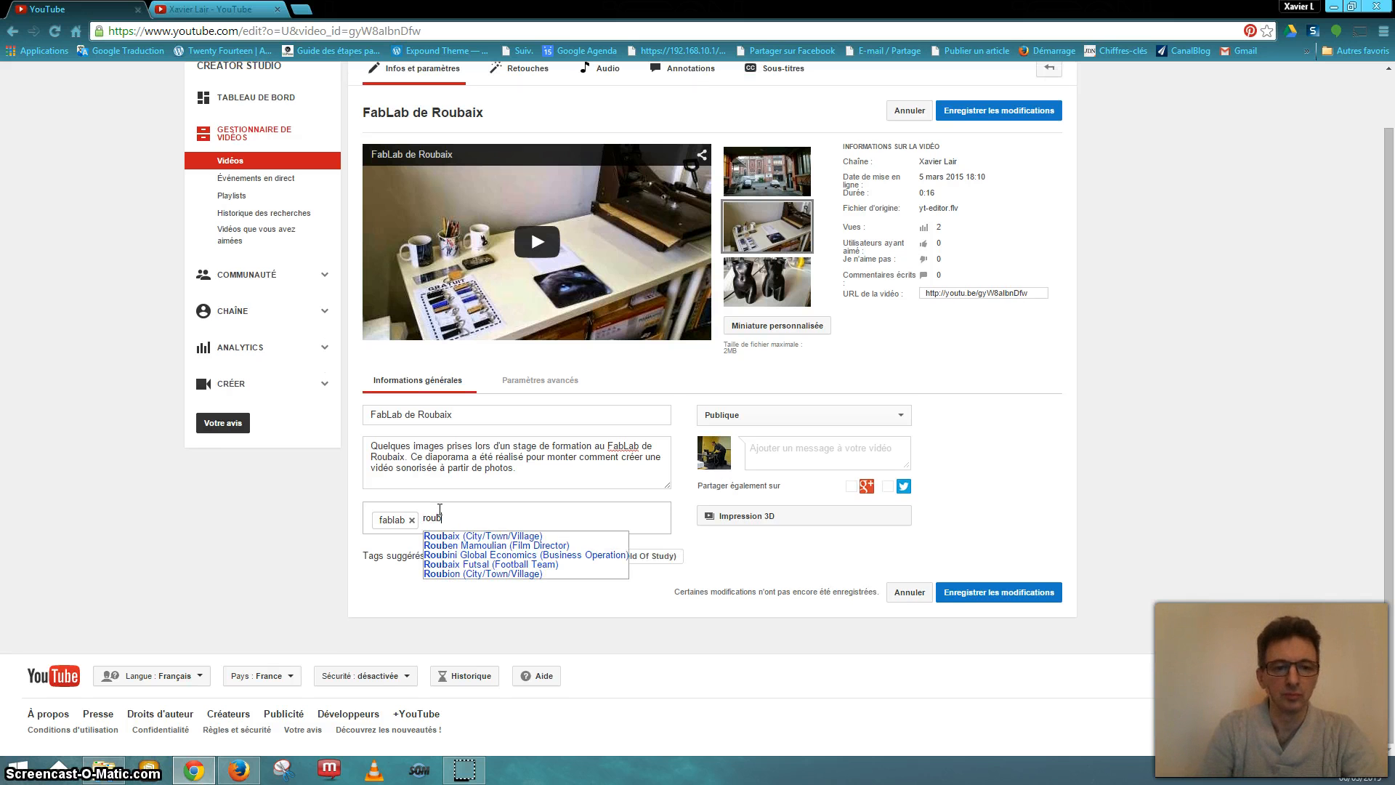
pyautogui.write('aix')
pyautogui.press('Return')
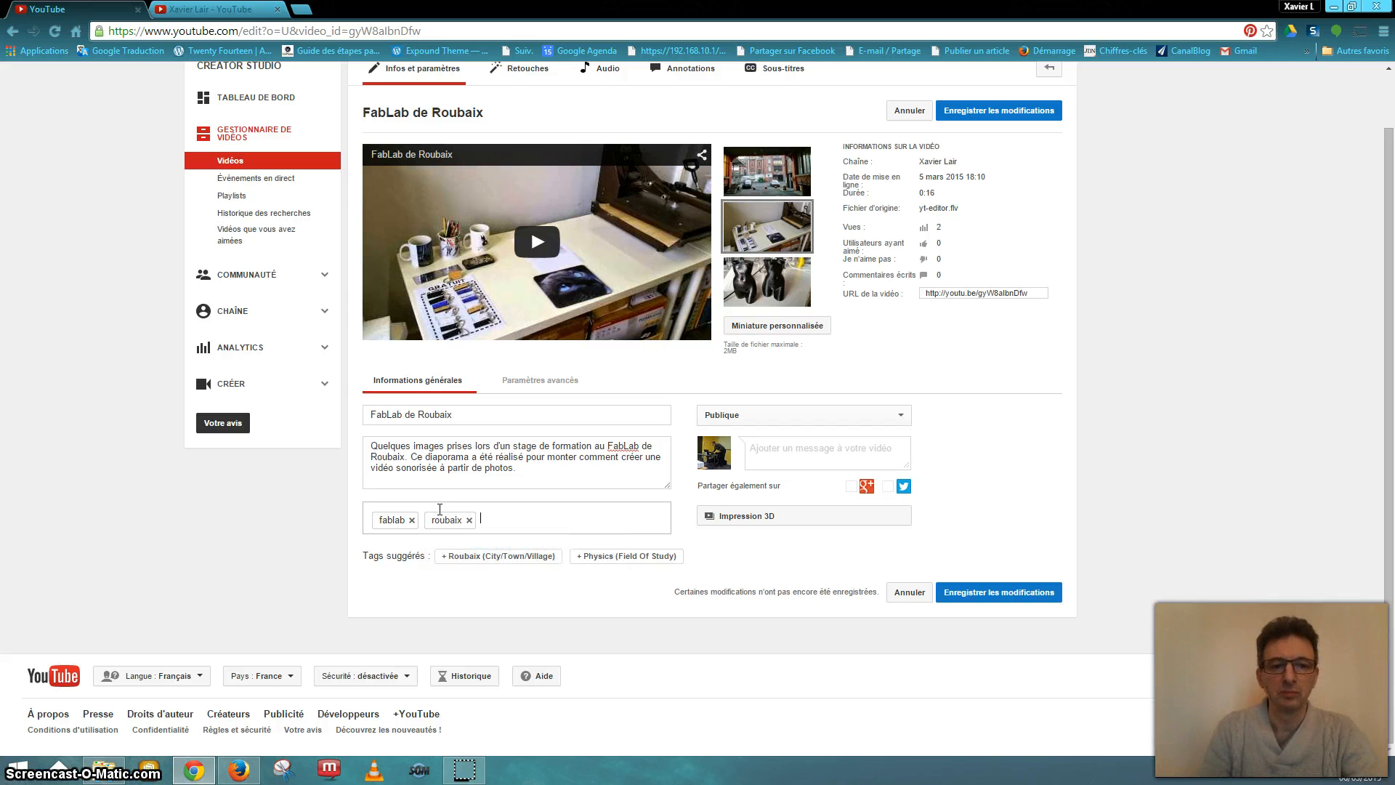
pyautogui.write('cgaregional ')
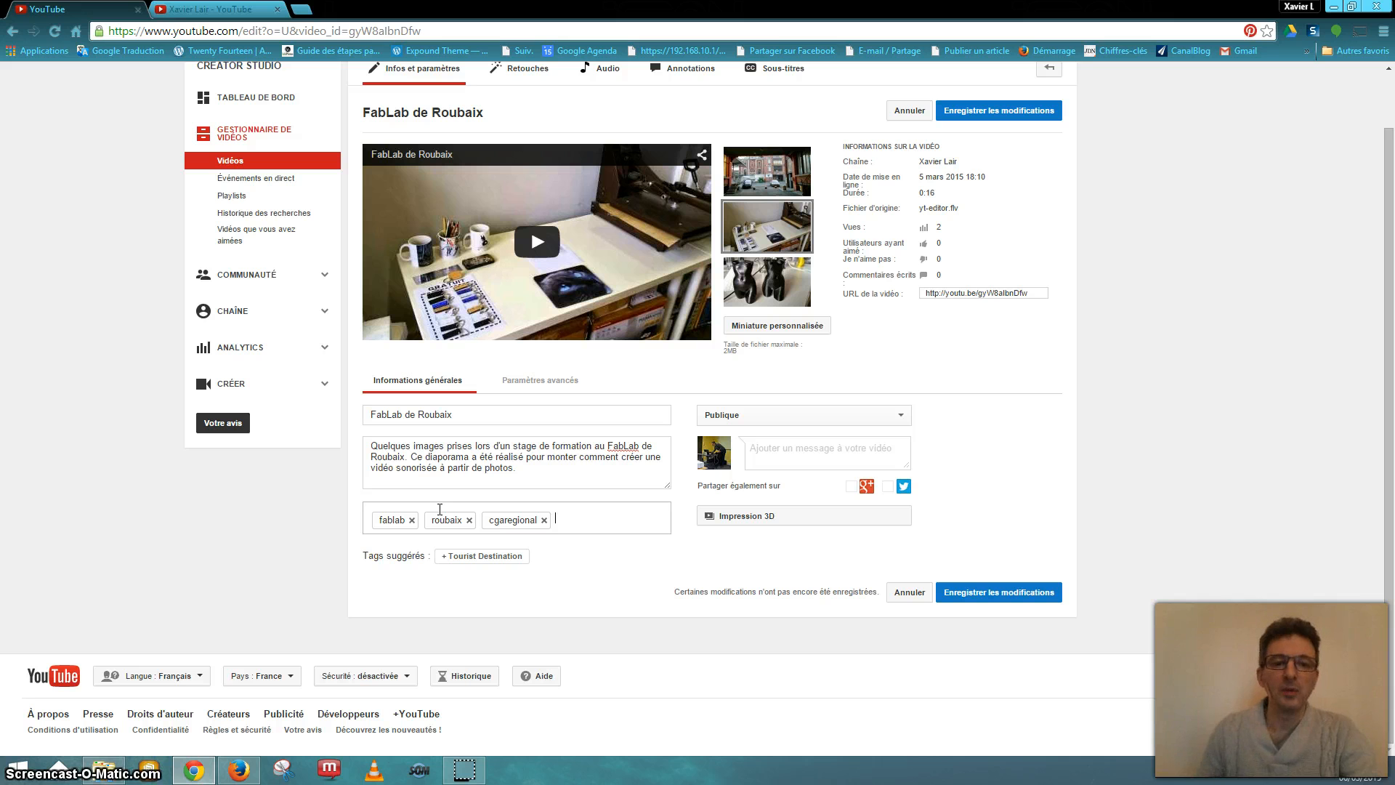
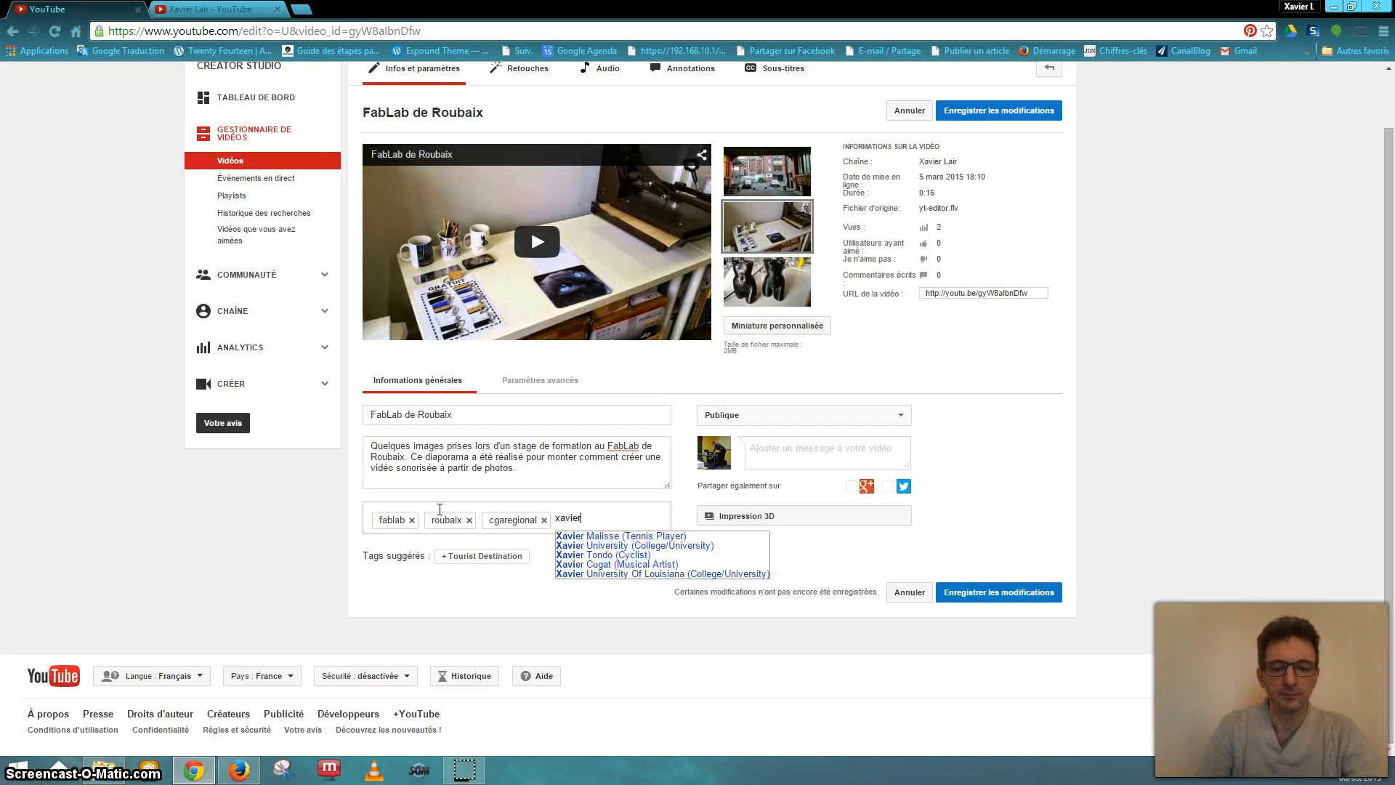
pyautogui.press('Return')
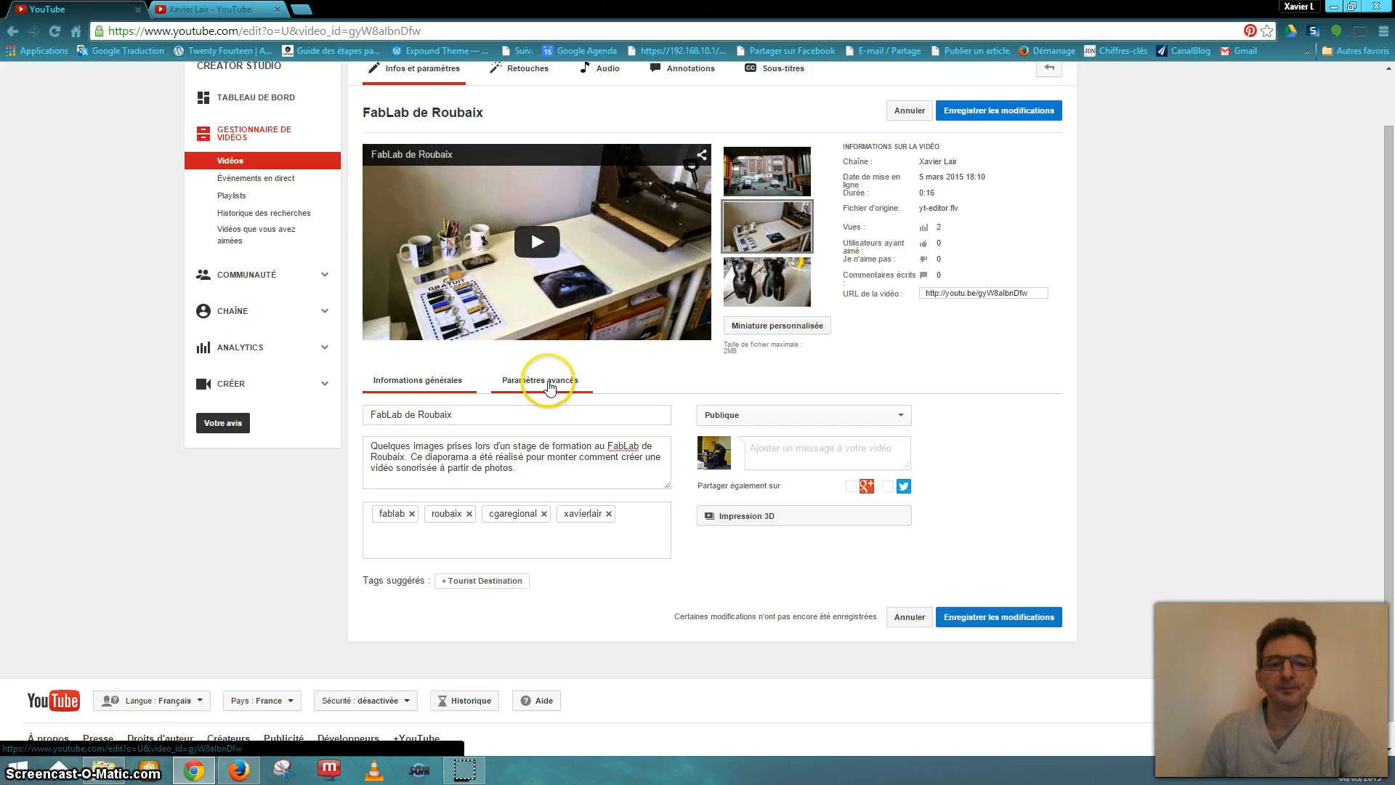
pyautogui.click(868, 419)
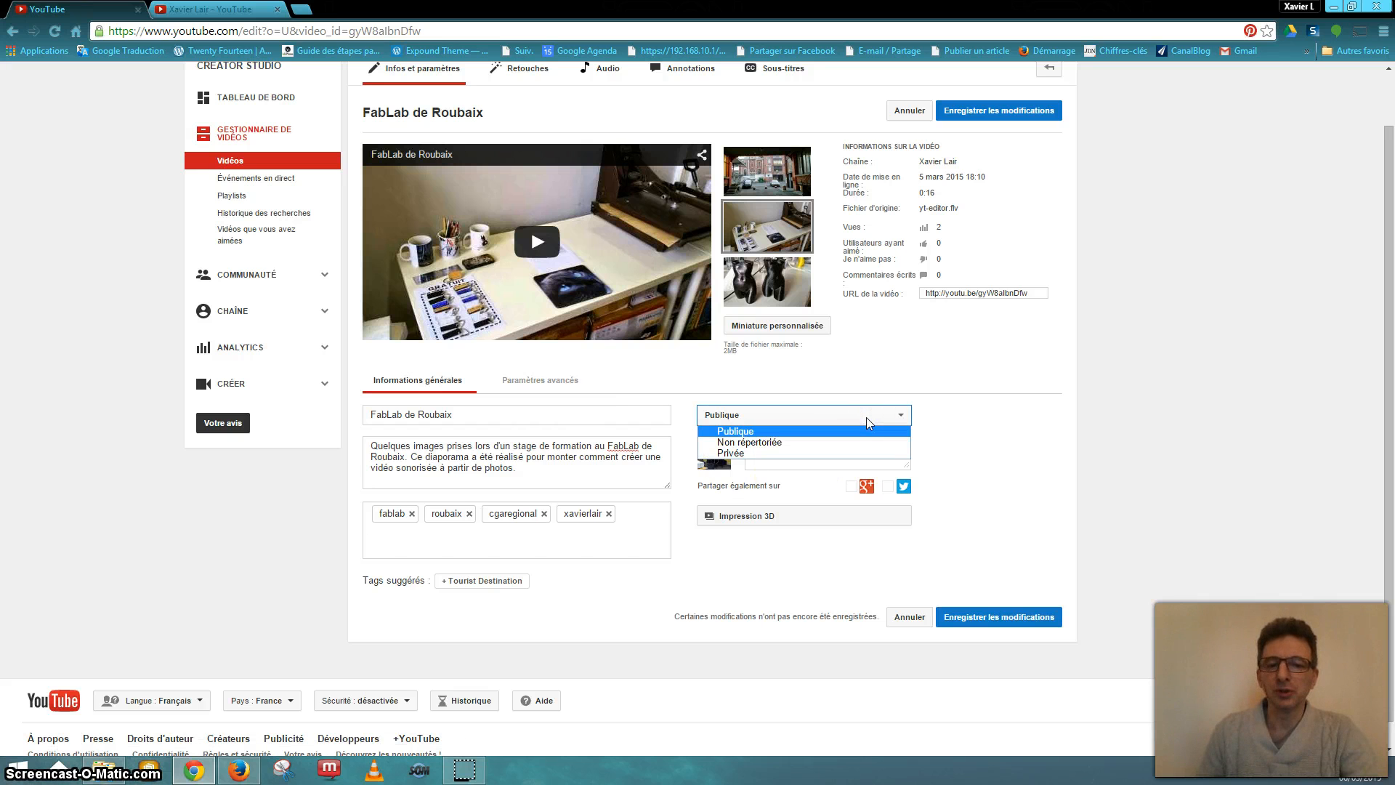
pyautogui.click(867, 418)
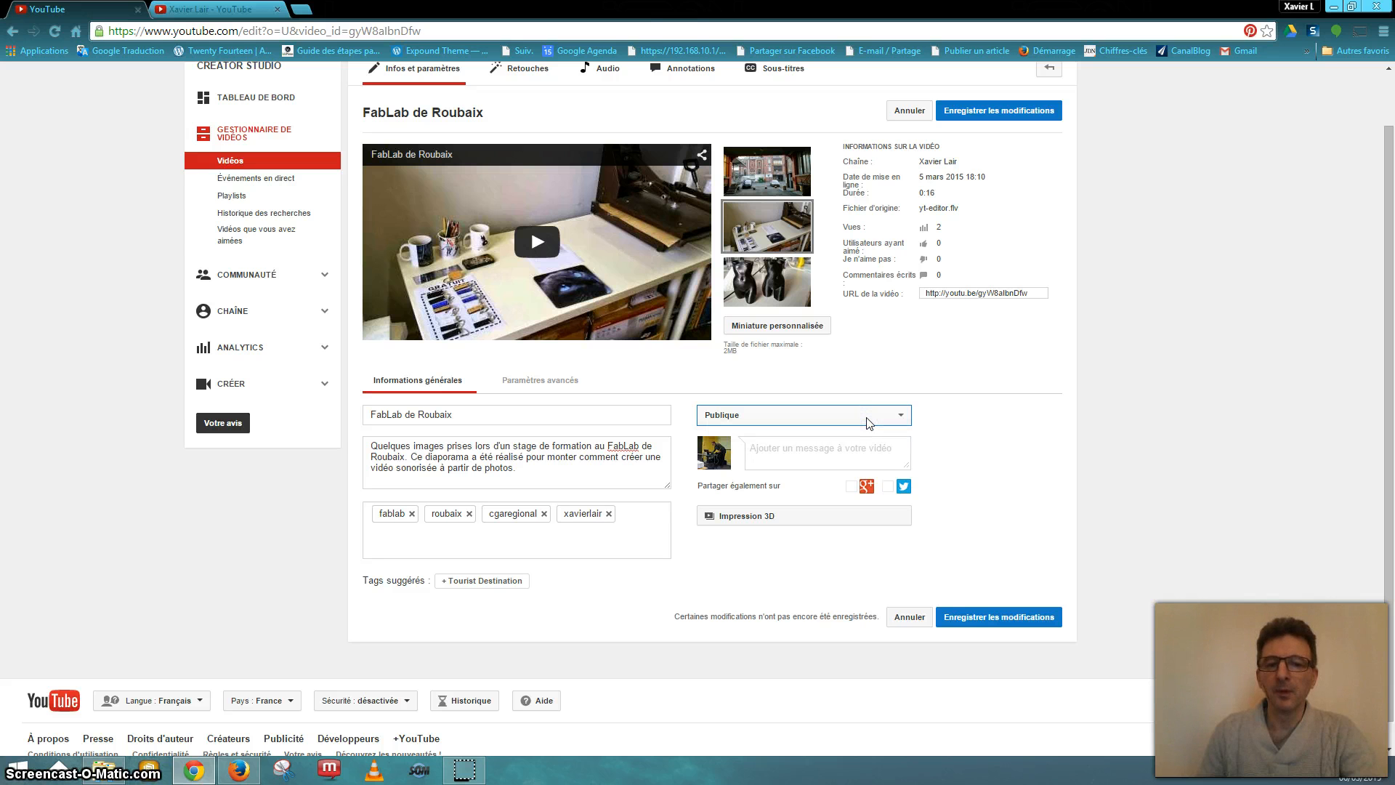
pyautogui.click(866, 419)
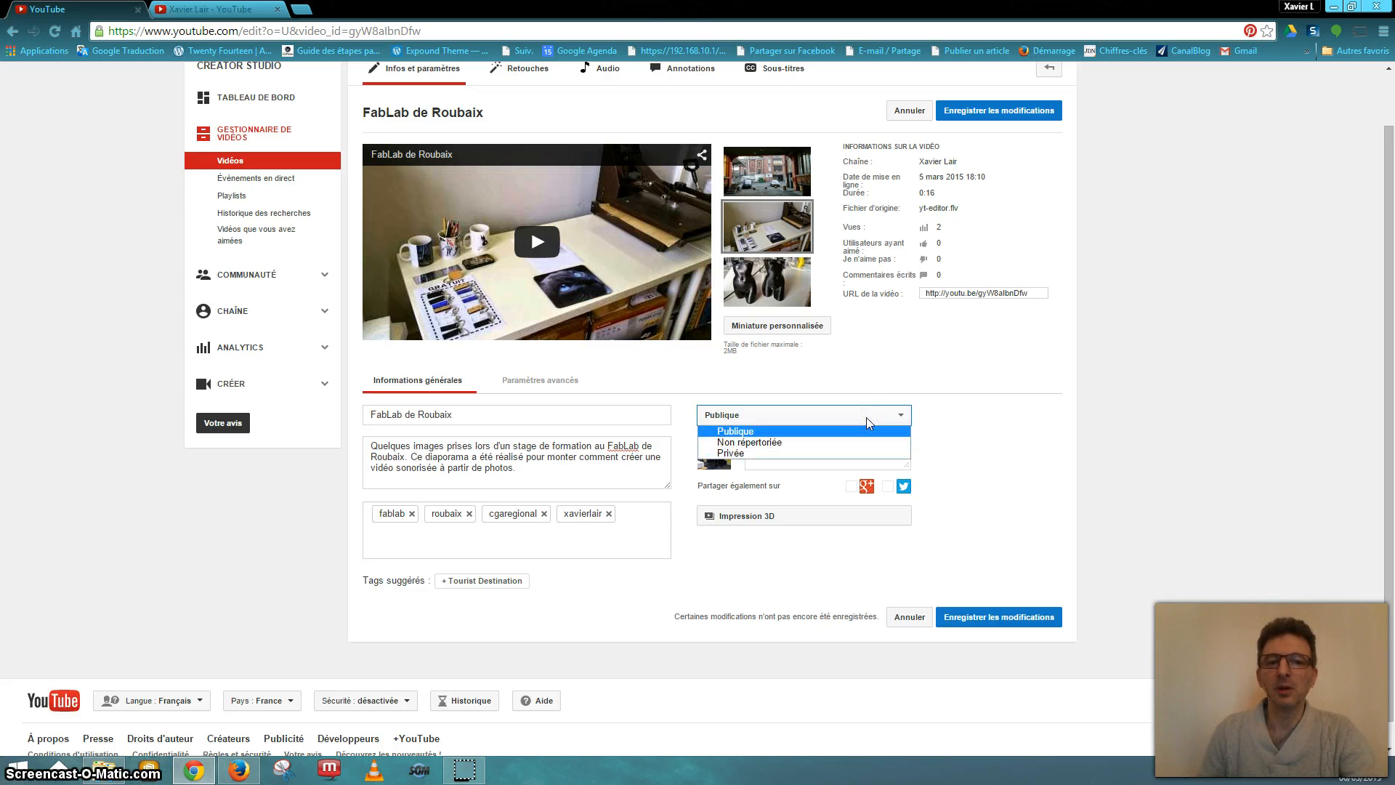
pyautogui.click(866, 417)
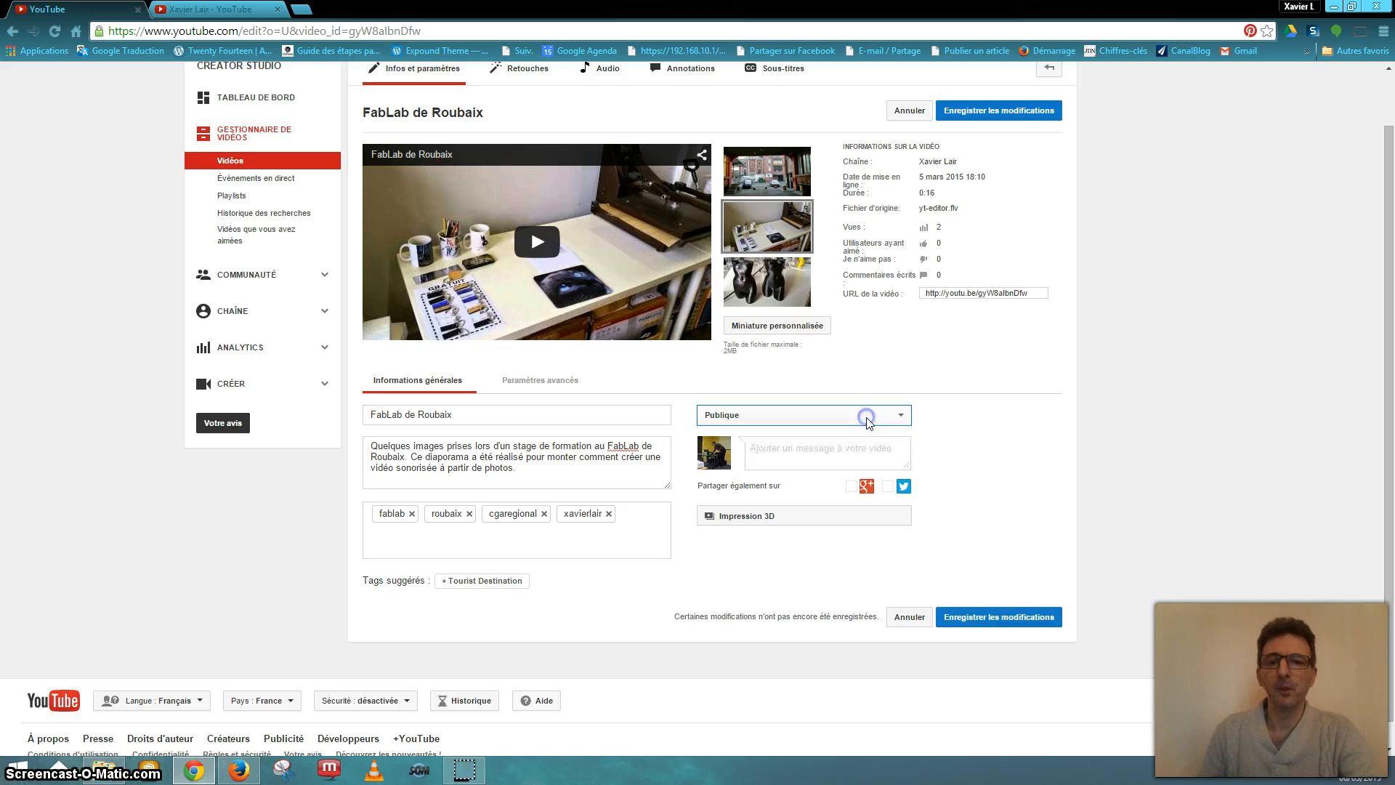
pyautogui.click(903, 488)
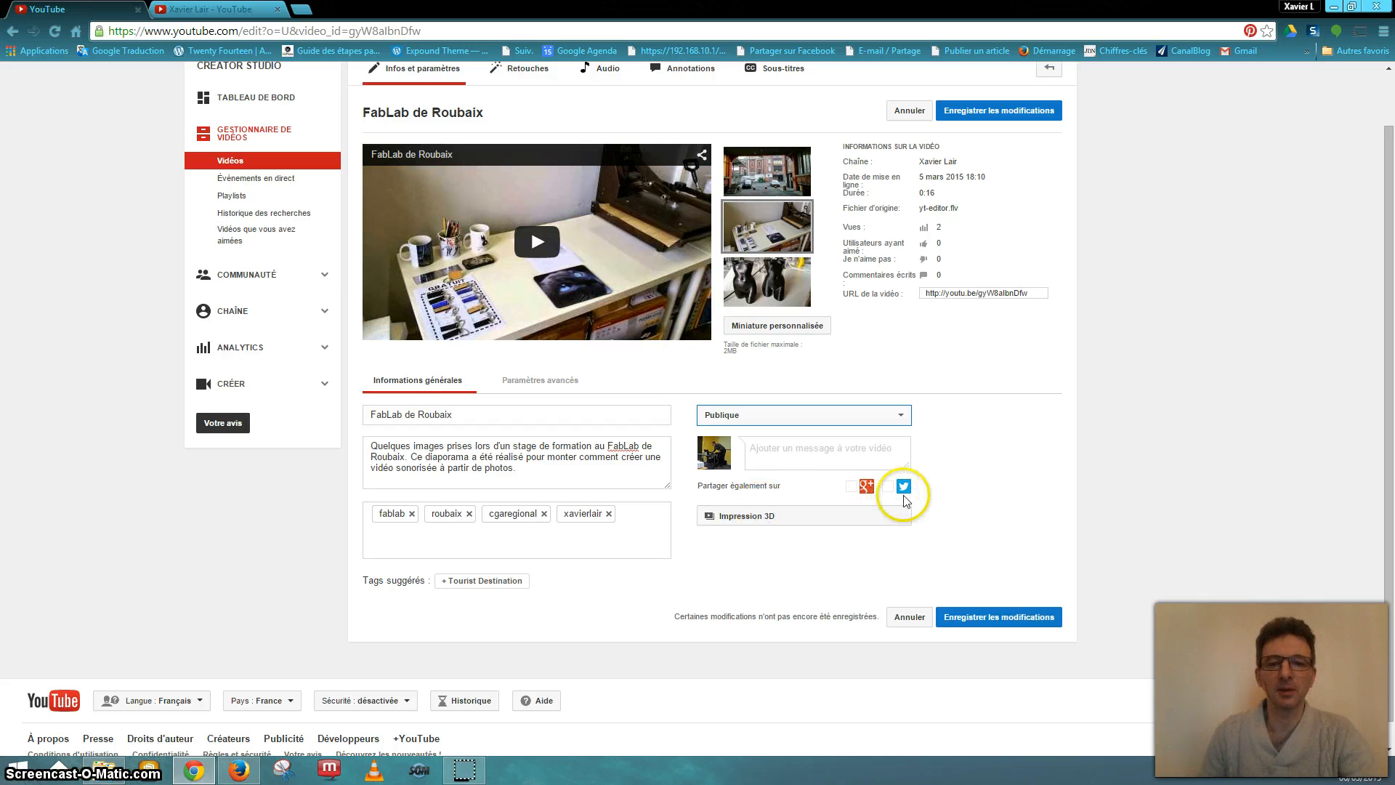
pyautogui.click(855, 516)
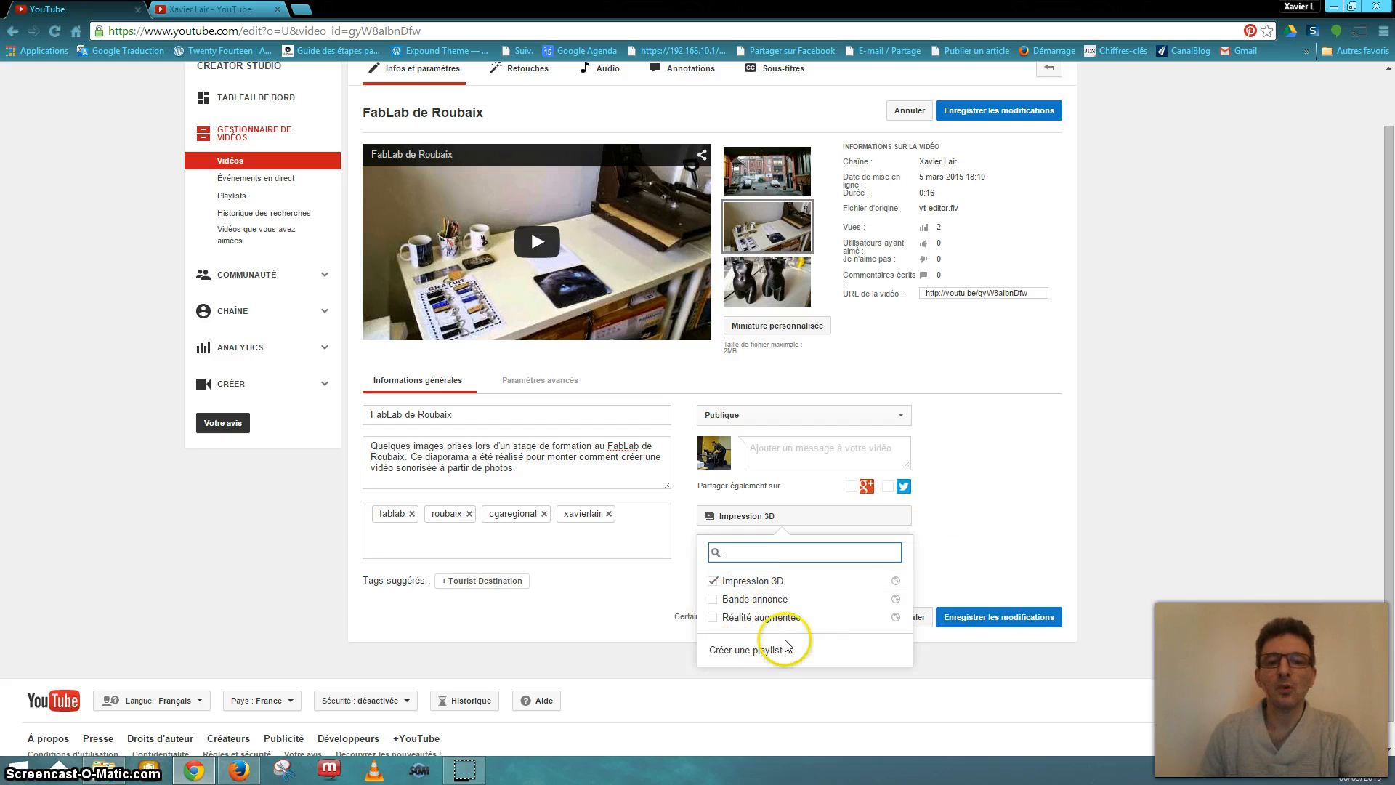
pyautogui.click(1032, 458)
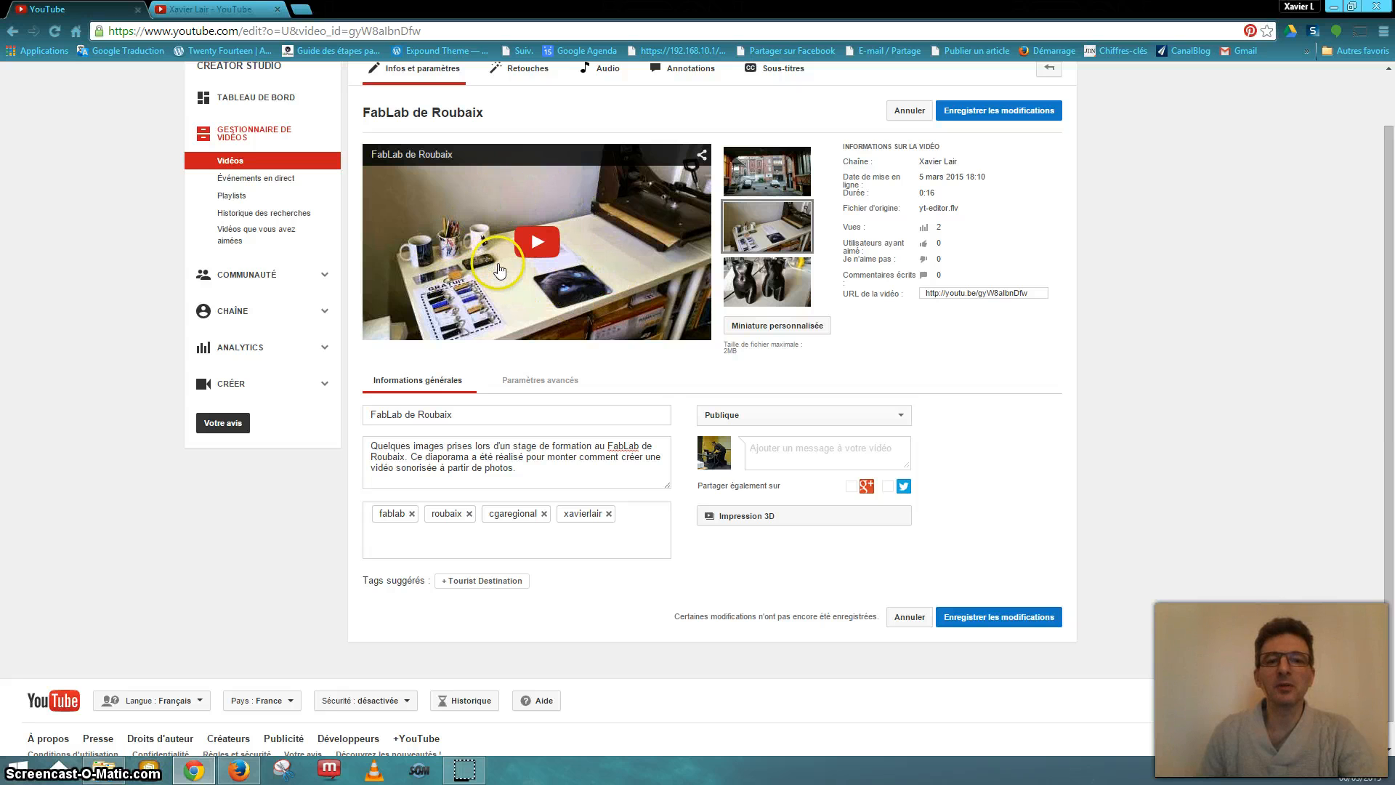
pyautogui.moveTo(767, 178)
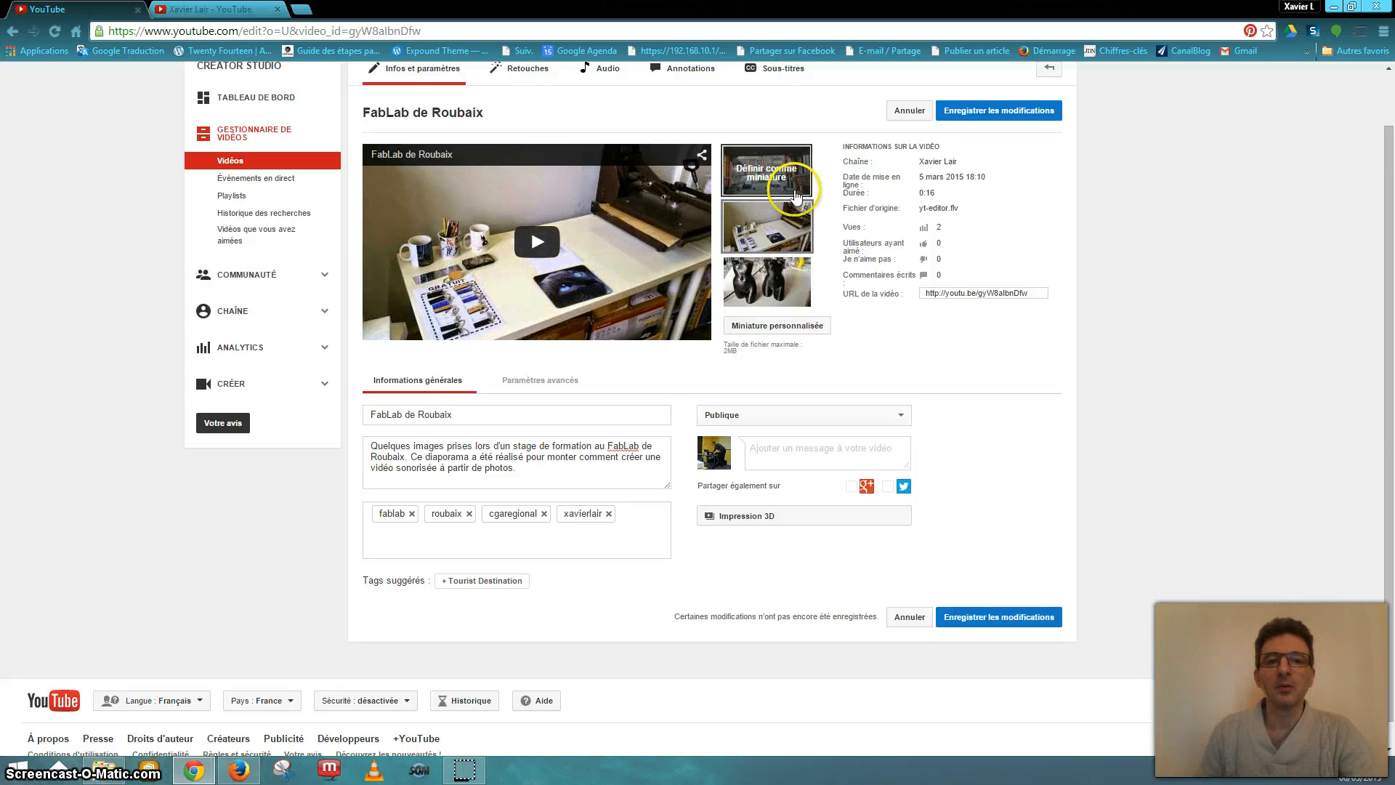
pyautogui.click(769, 182)
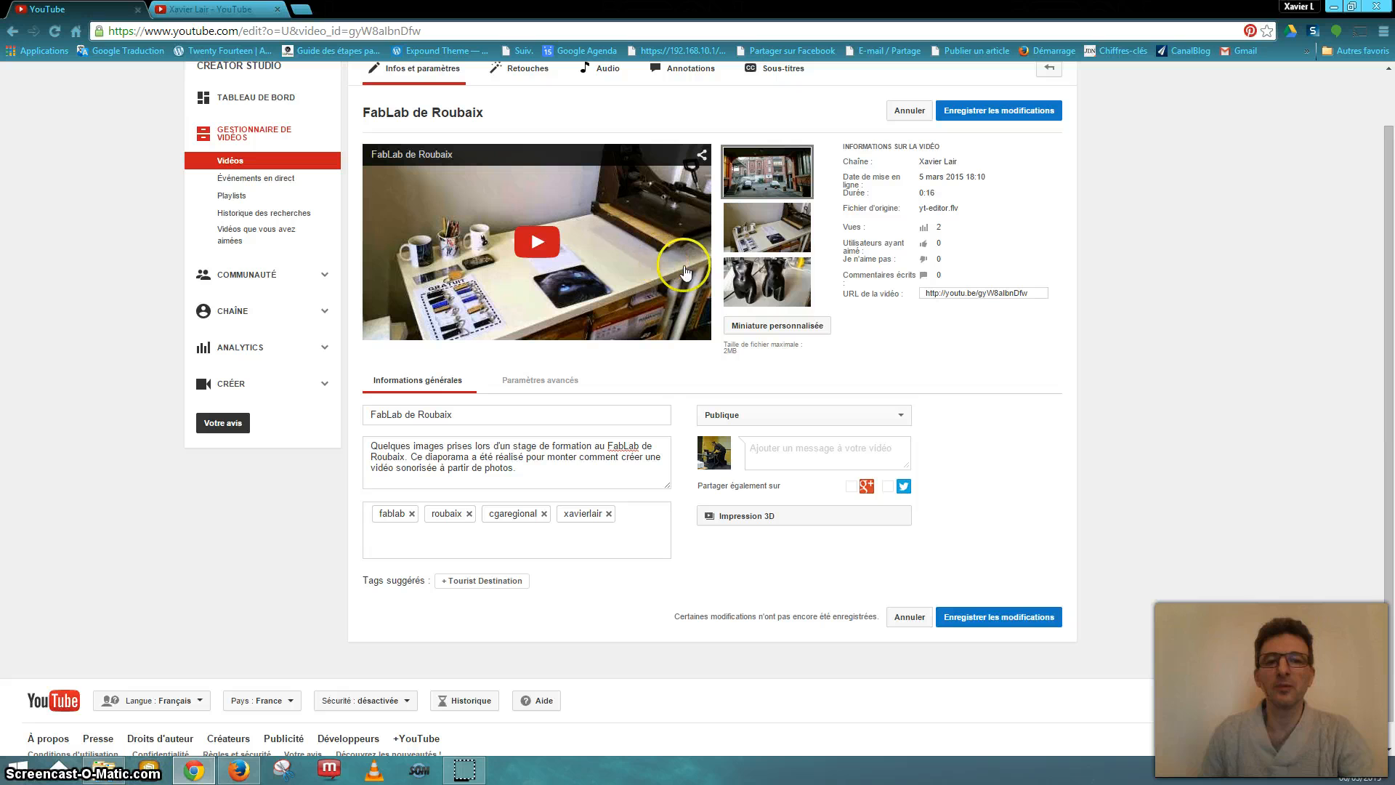
pyautogui.moveTo(779, 289)
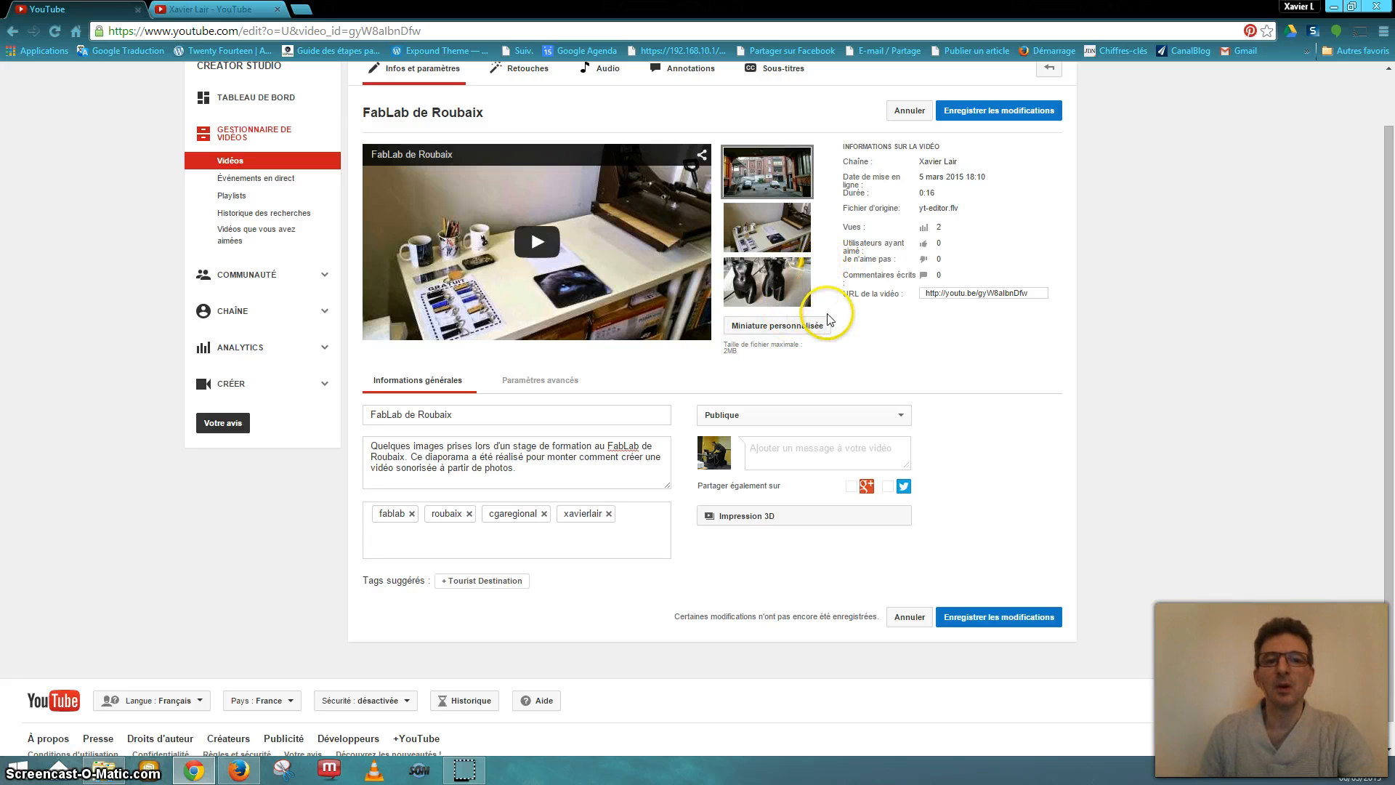
pyautogui.click(765, 231)
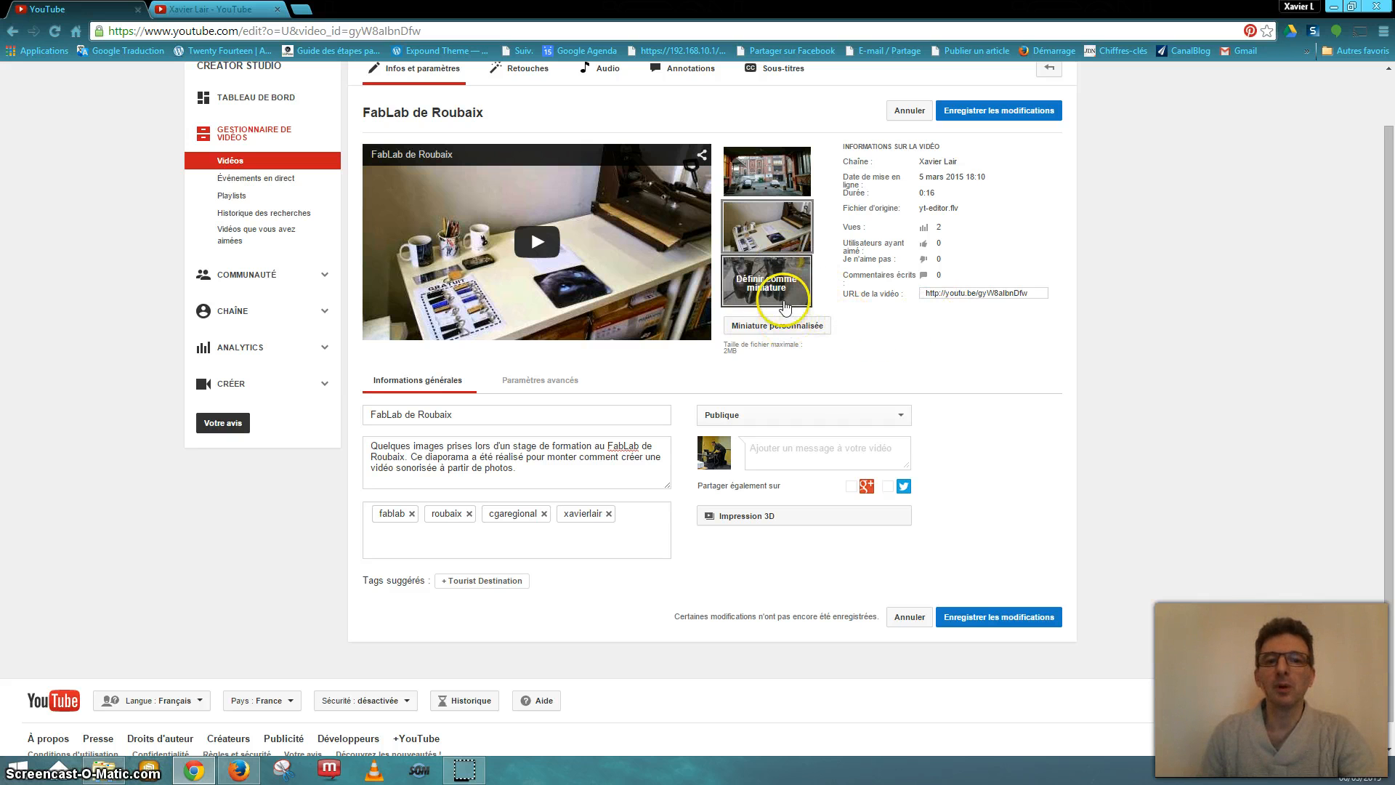
pyautogui.click(742, 213)
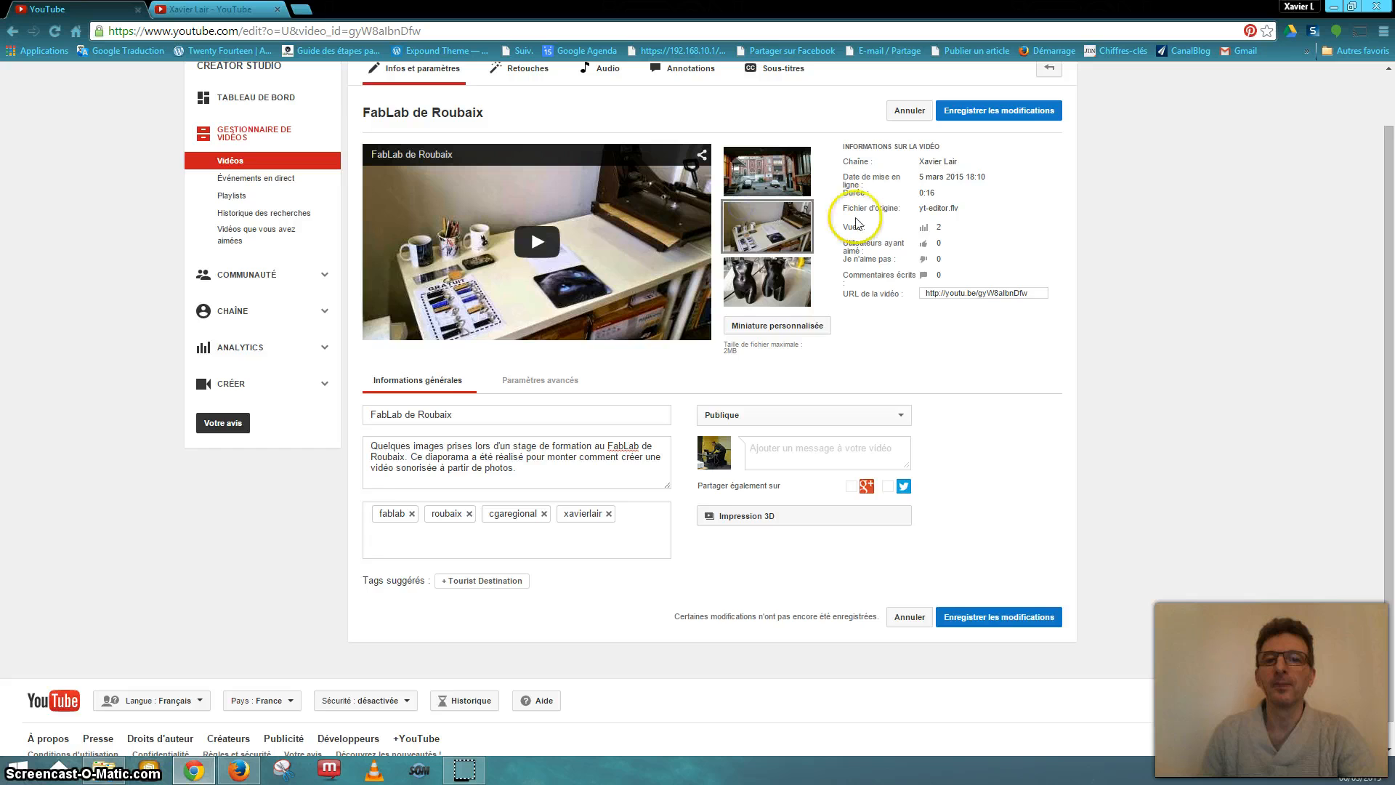
pyautogui.scroll(1, 887, 236)
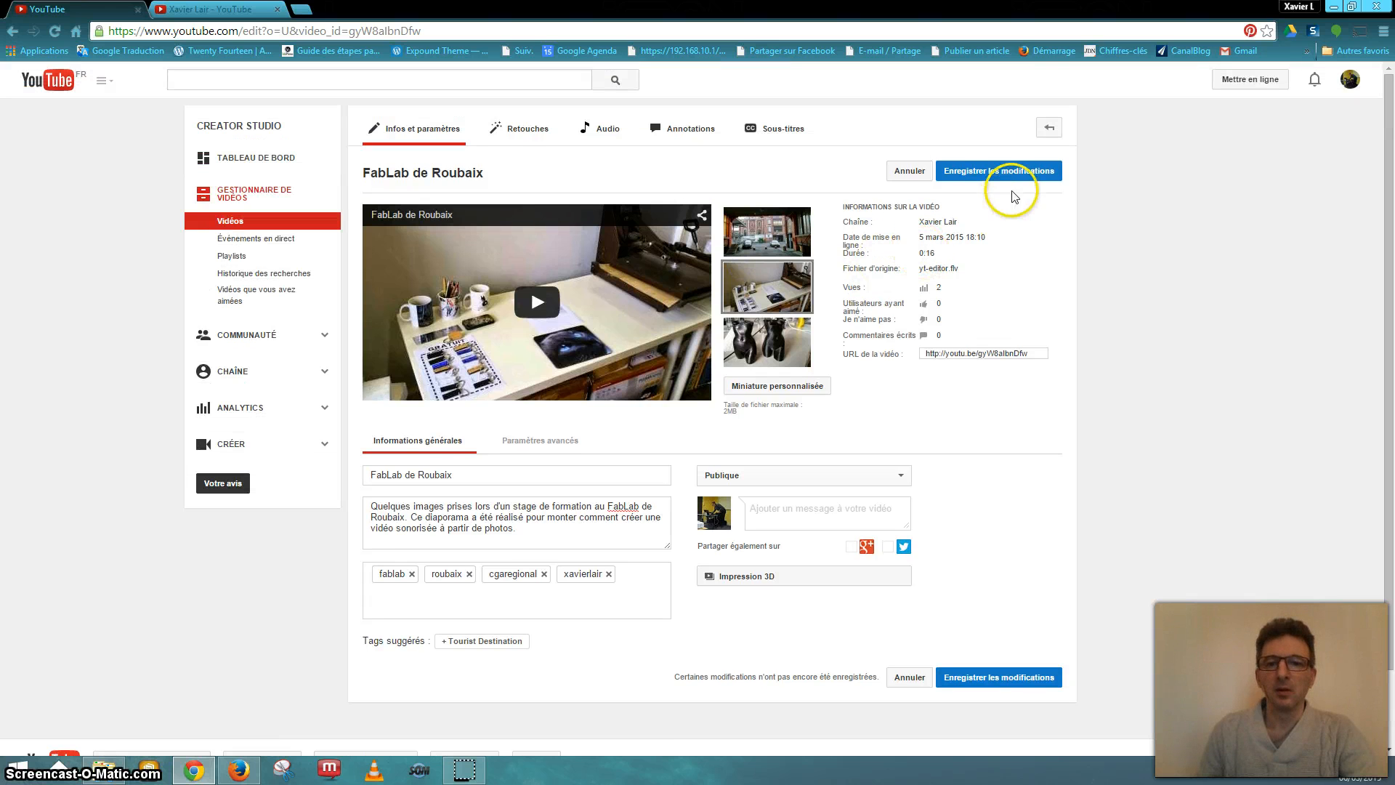
# - Save the pending changes to the video details, staying on the page
pyautogui.click(525, 136)
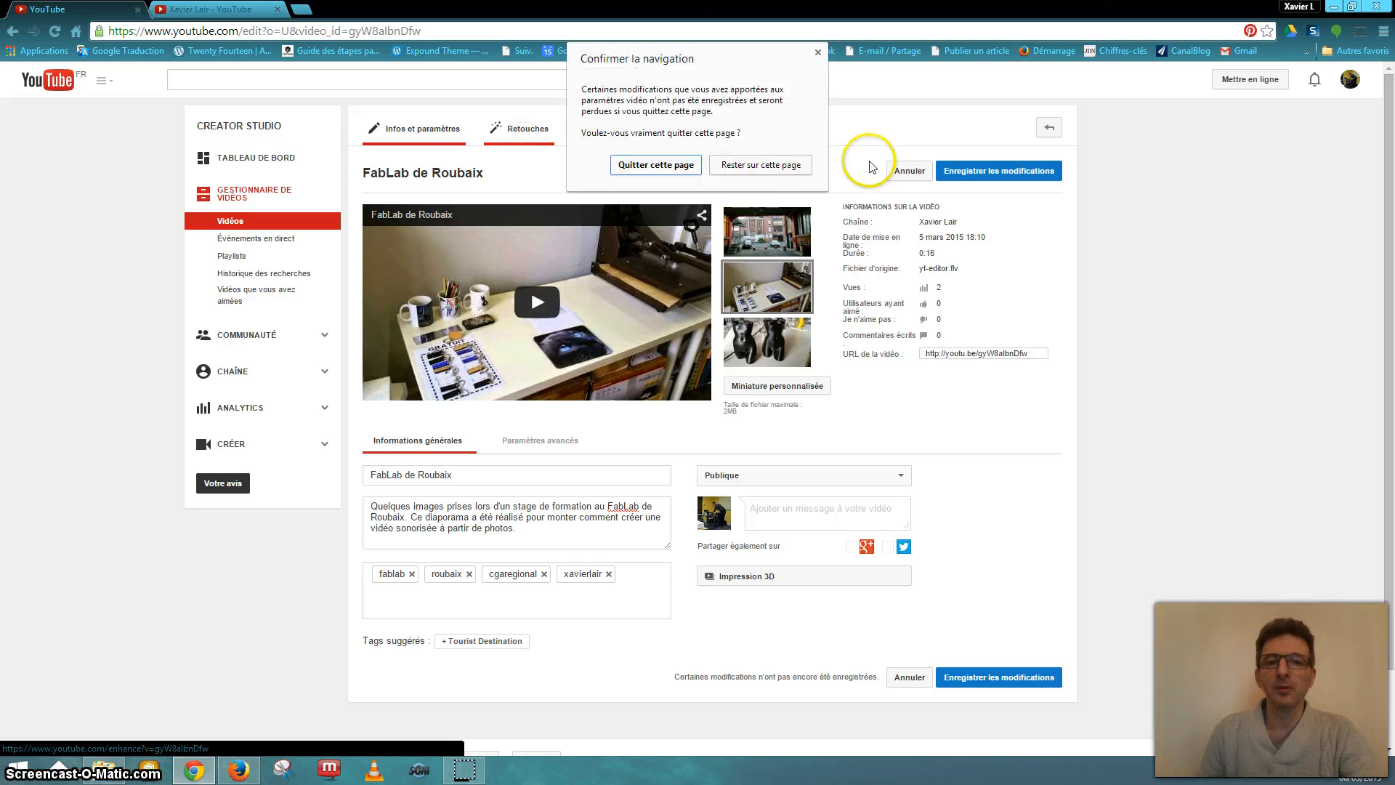
pyautogui.click(760, 164)
pyautogui.click(974, 172)
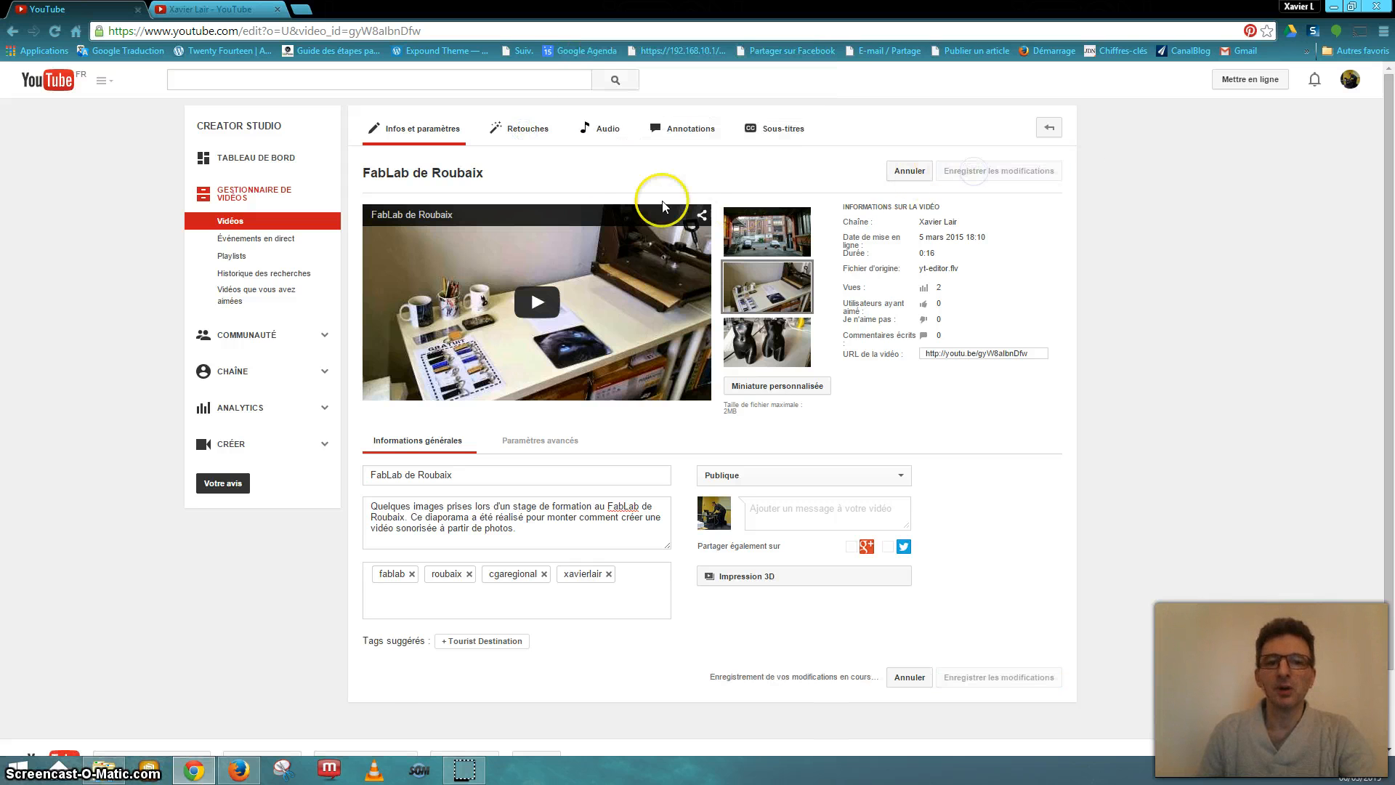
pyautogui.click(525, 132)
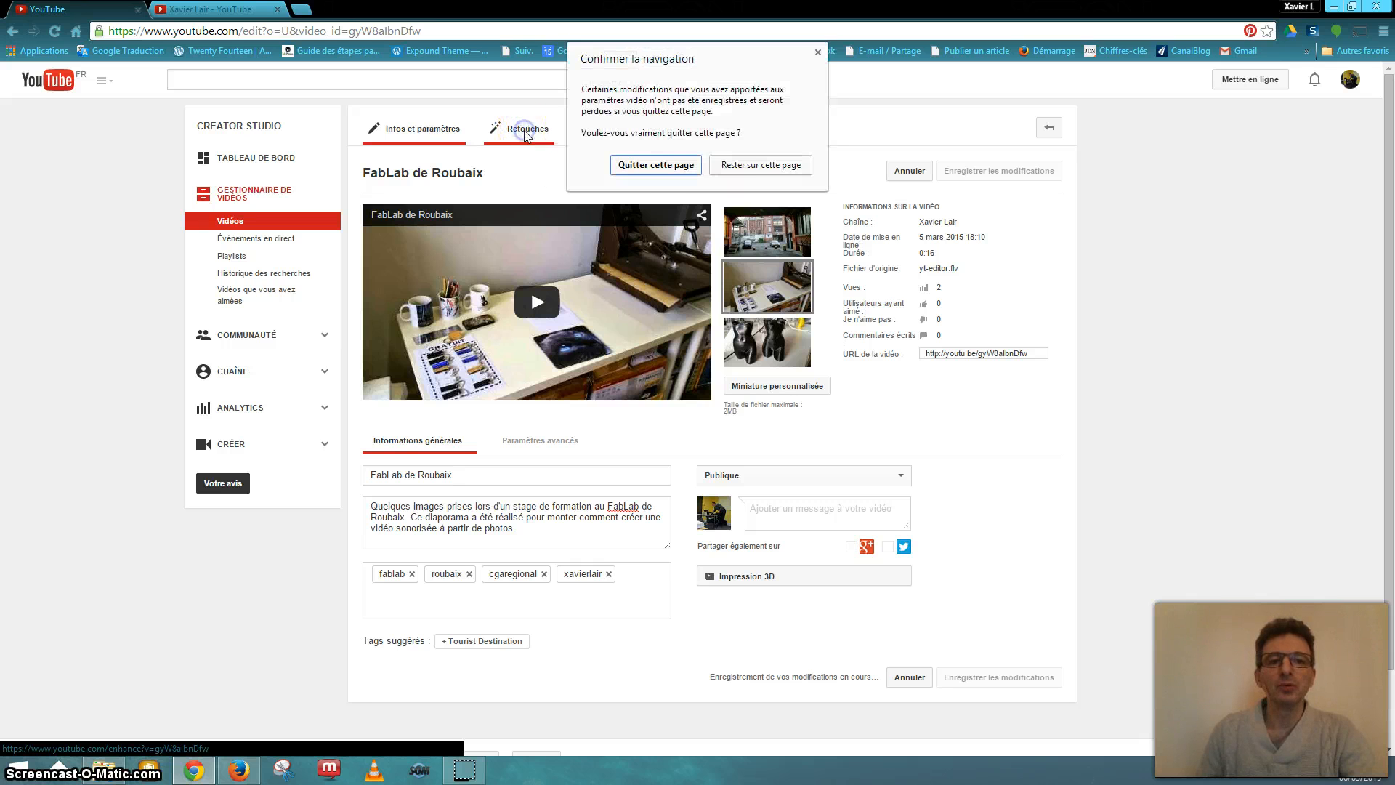
pyautogui.click(728, 165)
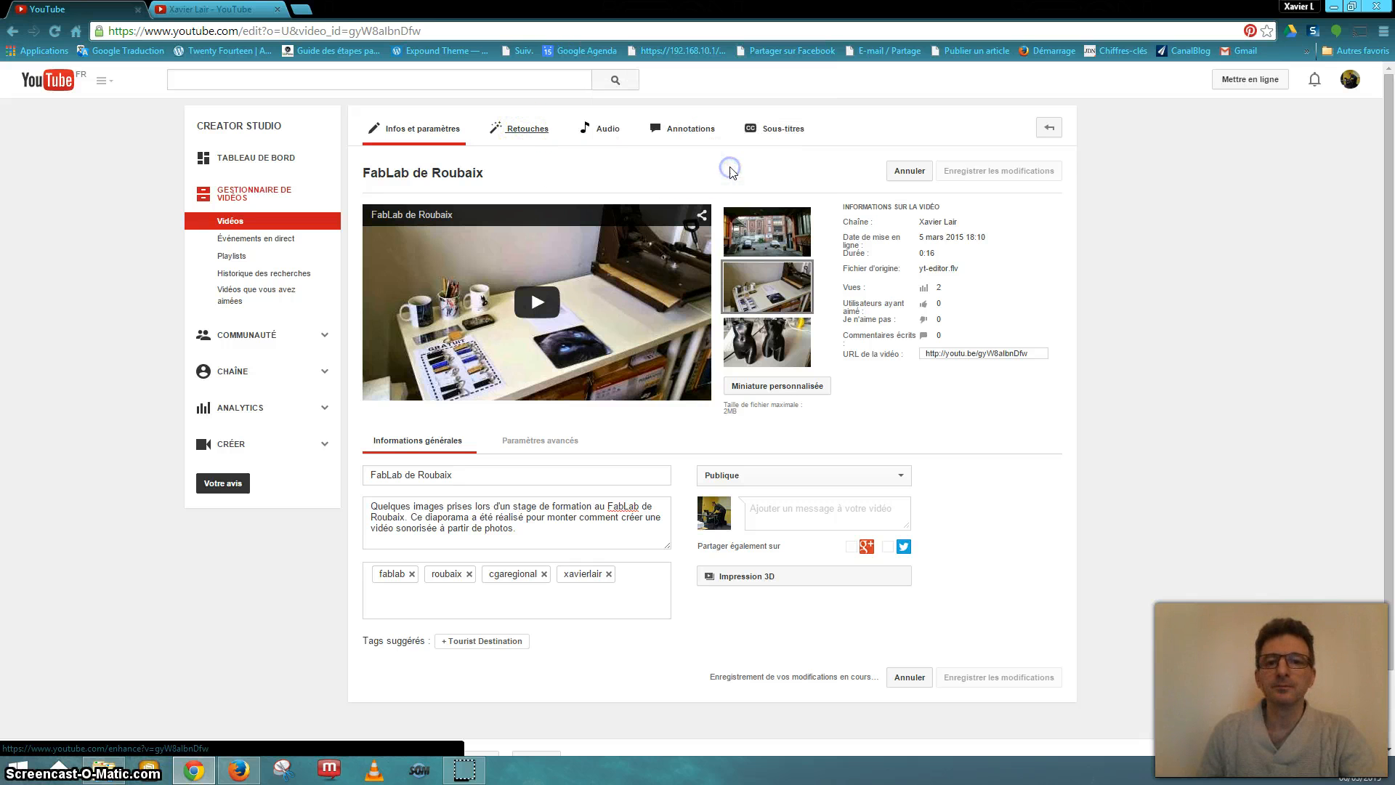
pyautogui.click(527, 135)
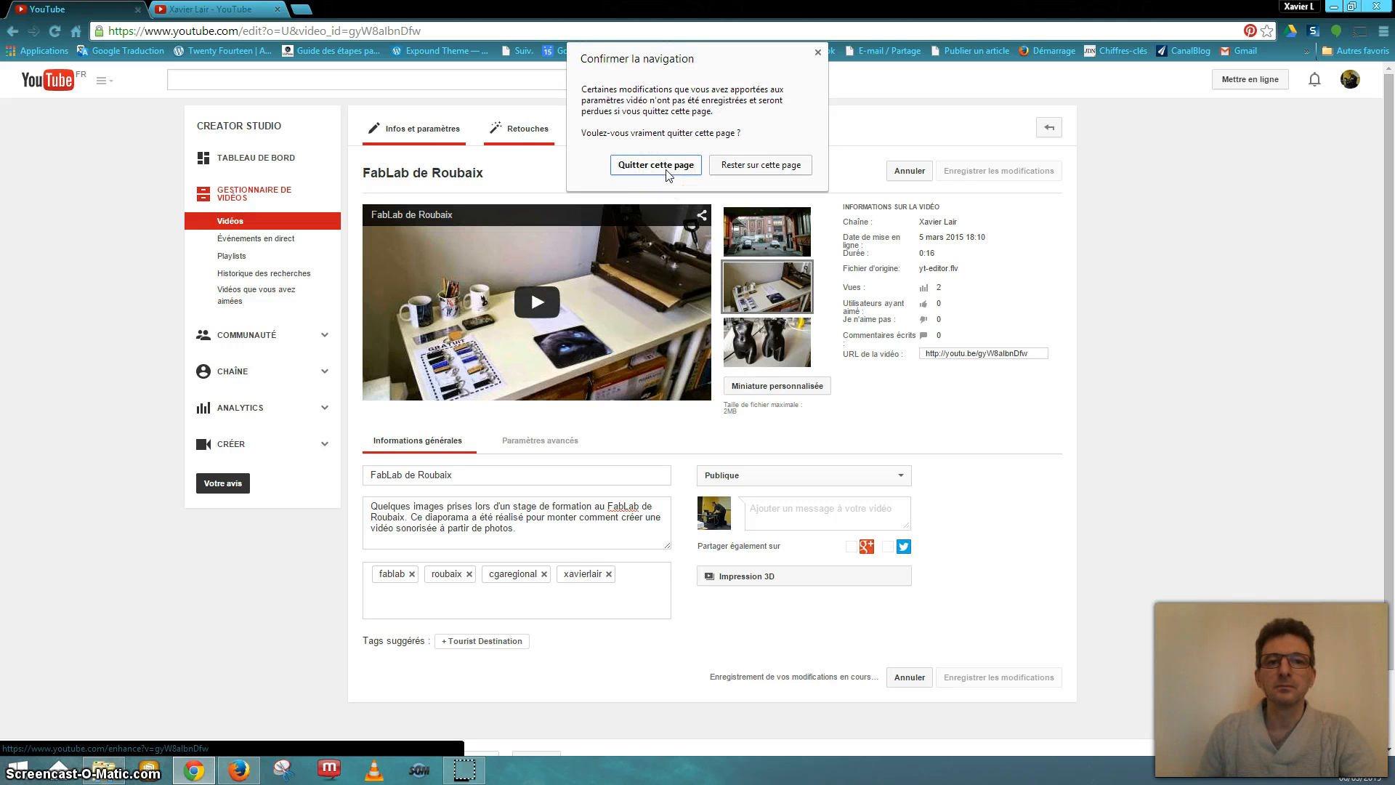
pyautogui.click(741, 167)
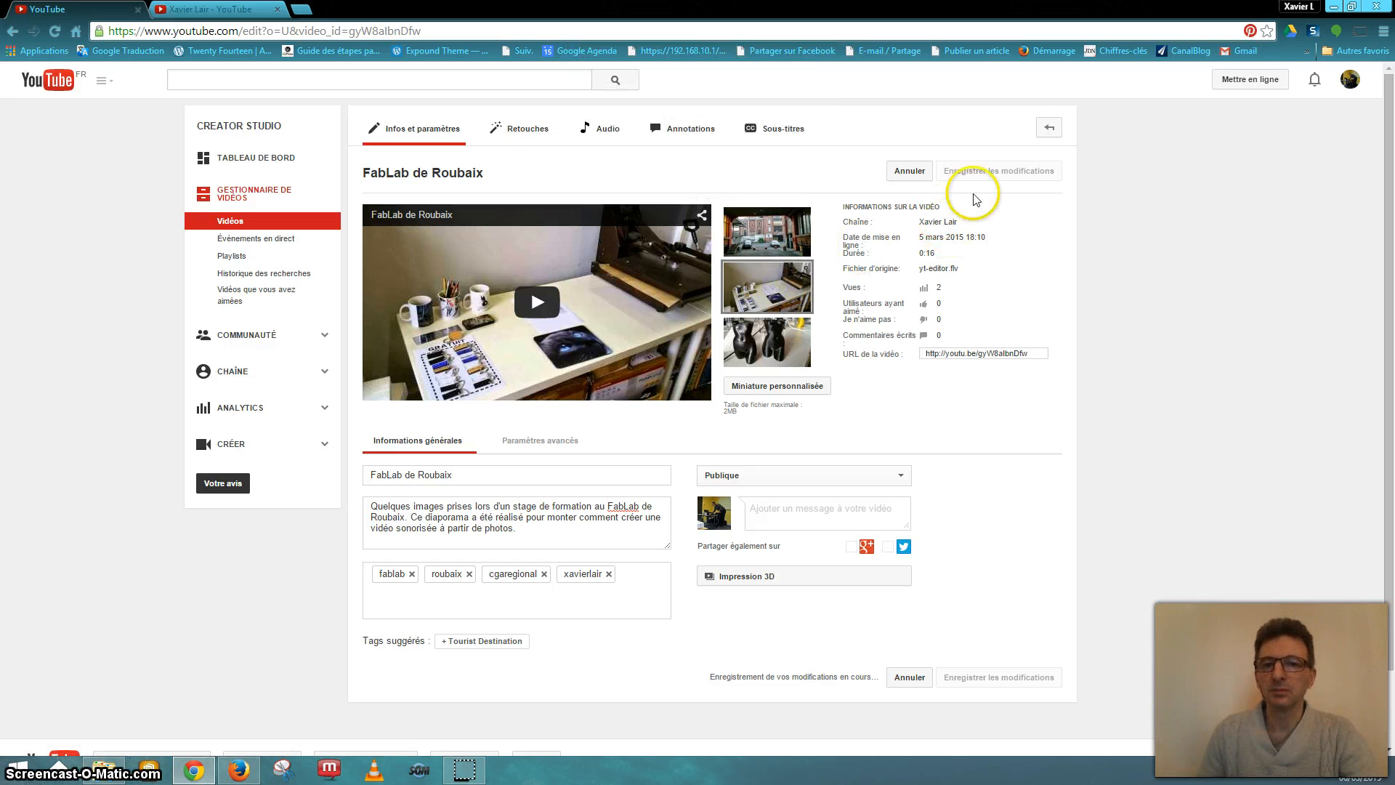
# - Return to the video list and reopen FabLab de Roubaix for editing
pyautogui.click(1052, 129)
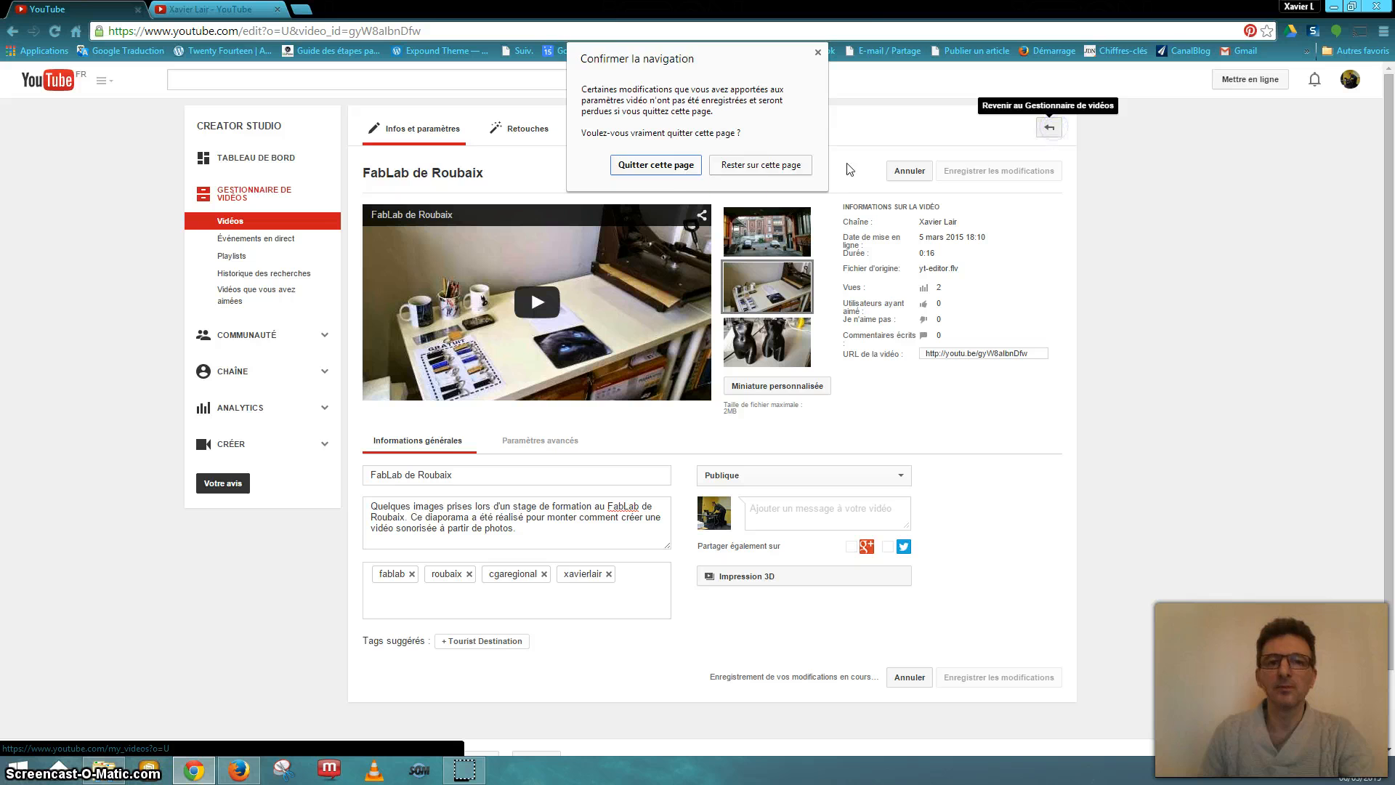
pyautogui.click(670, 168)
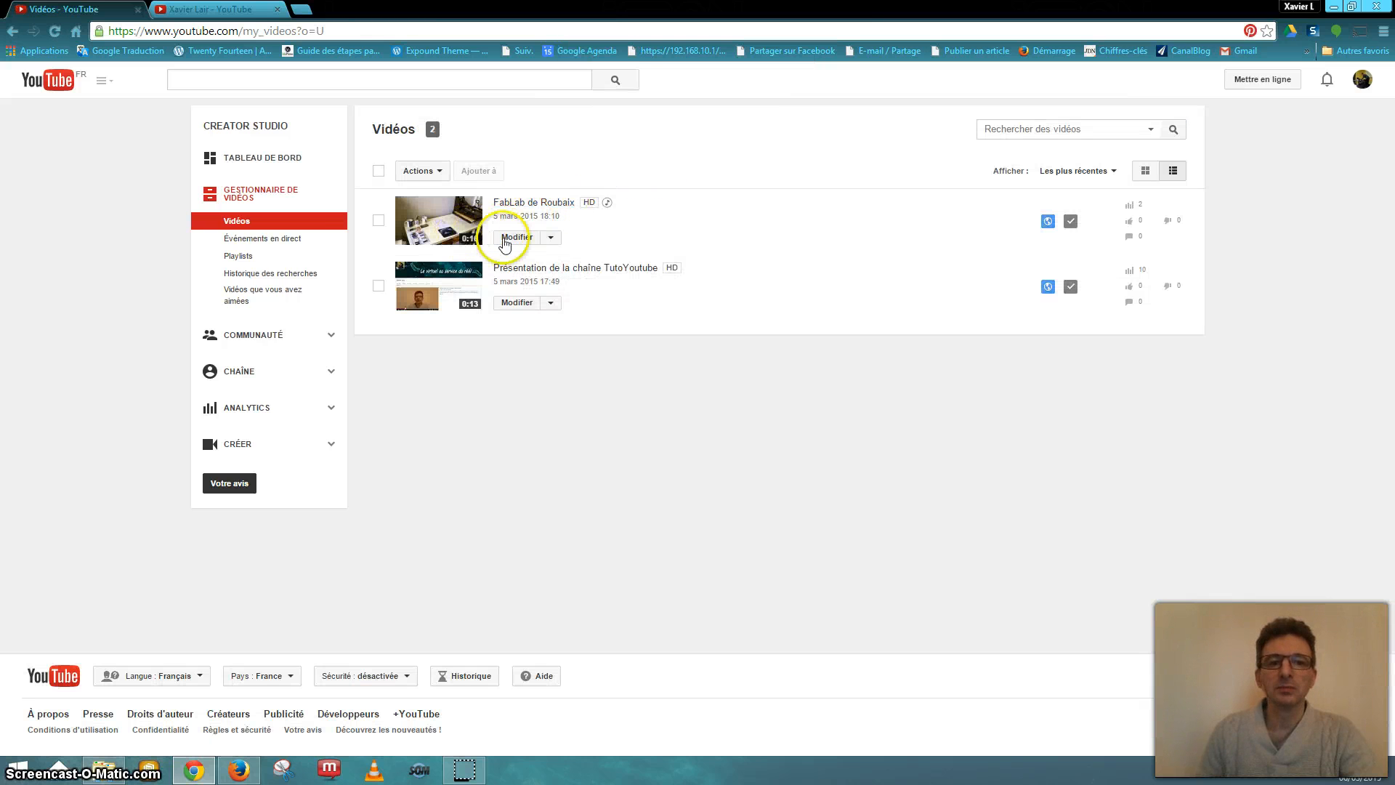
pyautogui.click(517, 239)
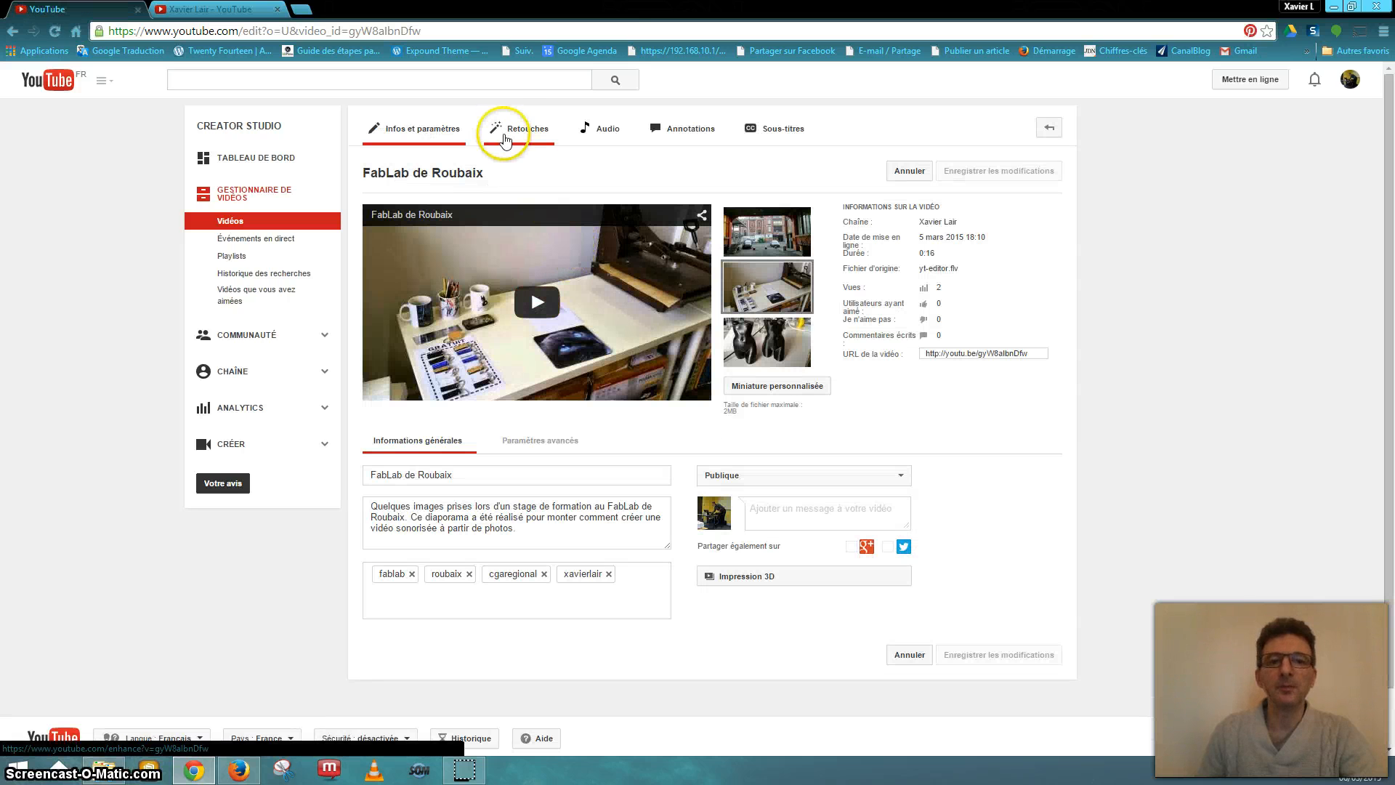
# - Set fill light +1, contrast +4, temperature +4, saturation -3, and keep speed x1 after trying x4
pyautogui.click(528, 134)
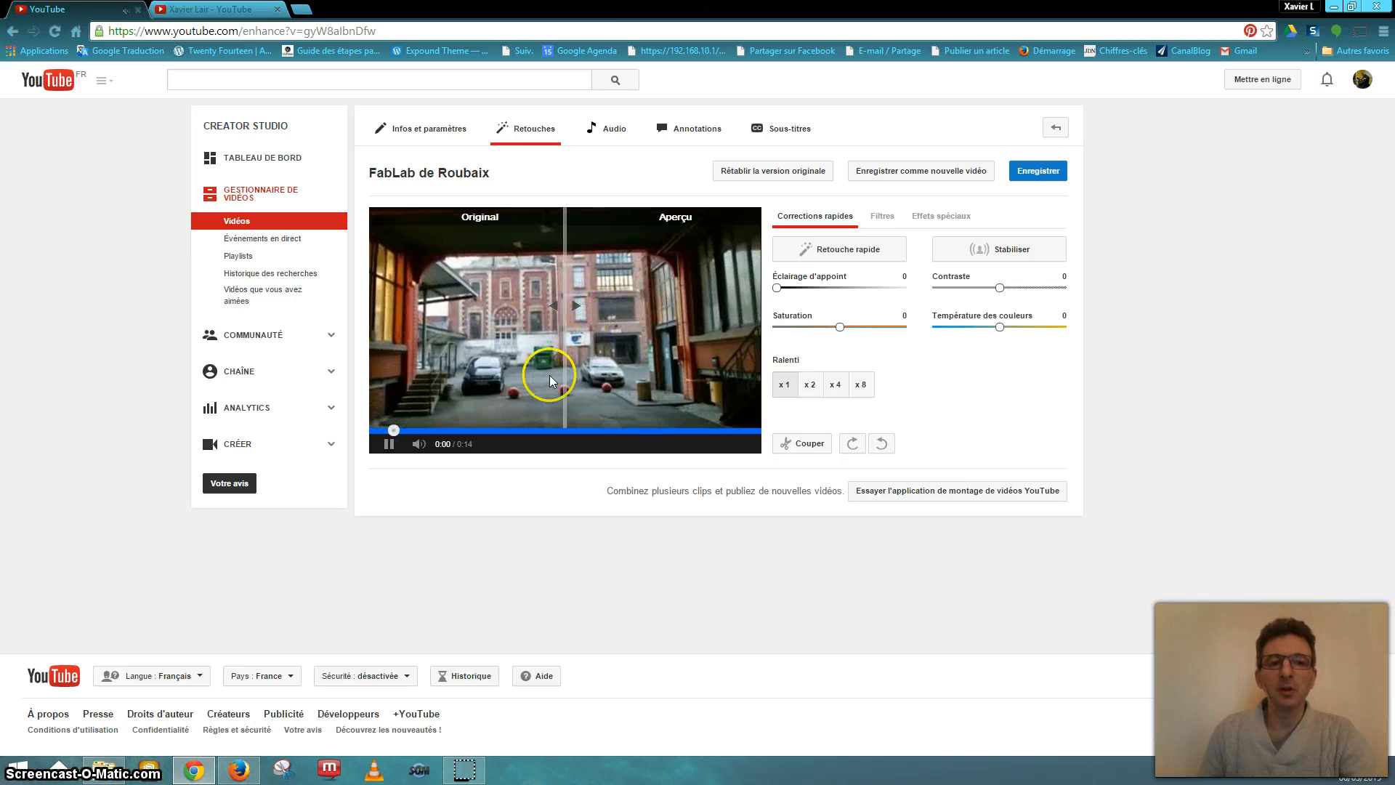
pyautogui.click(389, 443)
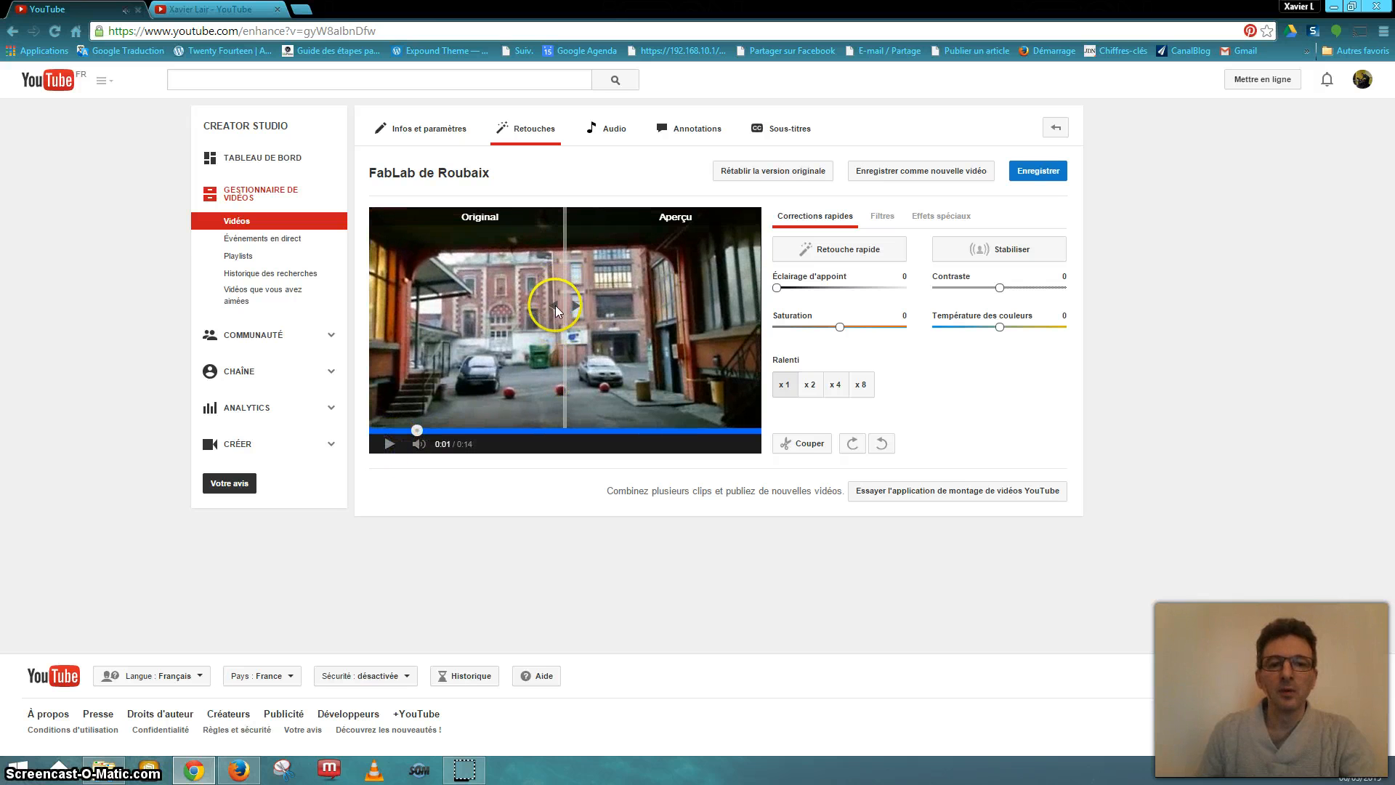
pyautogui.moveTo(556, 311)
pyautogui.mouseDown()
pyautogui.moveTo(481, 309)
pyautogui.moveTo(585, 309)
pyautogui.moveTo(537, 307)
pyautogui.moveTo(553, 307)
pyautogui.mouseUp()
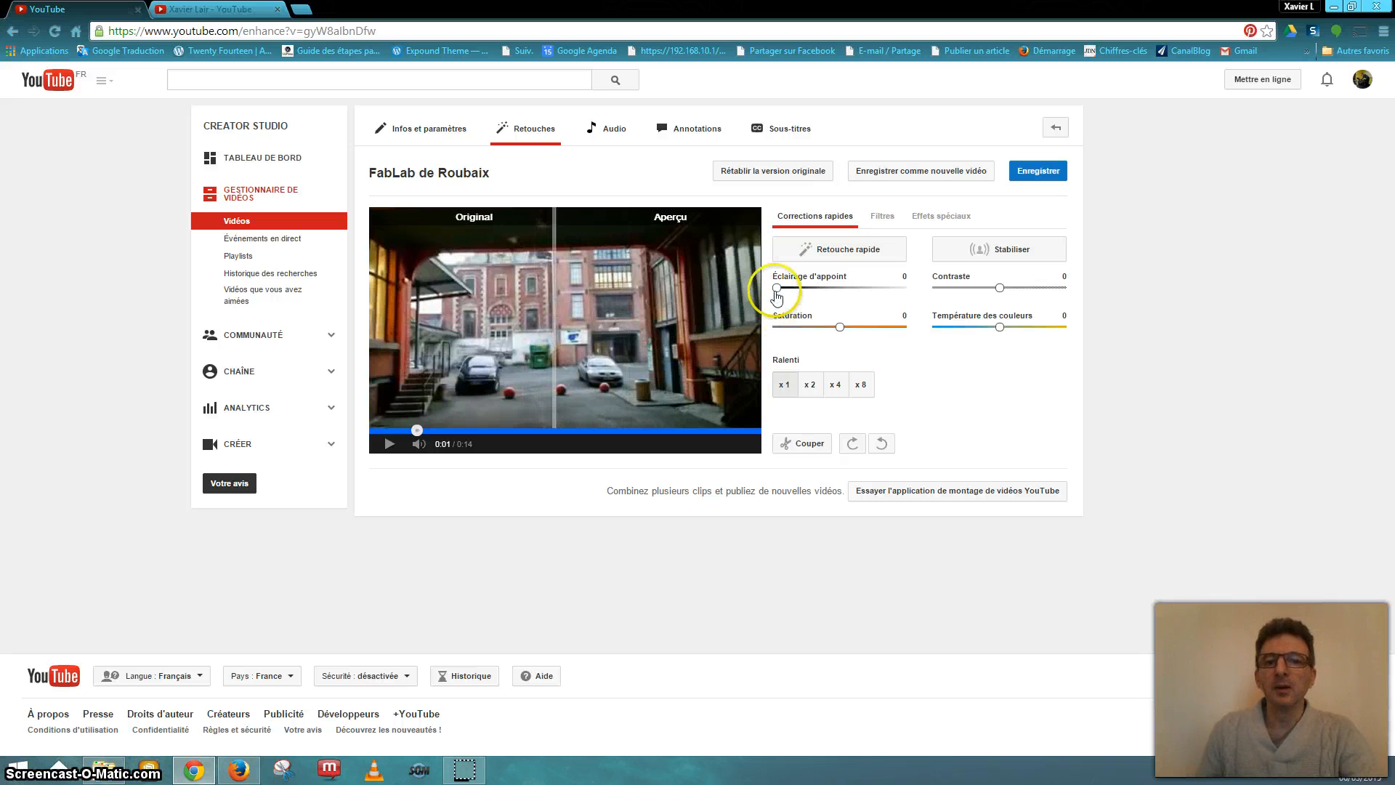
pyautogui.moveTo(801, 292); pyautogui.dragTo(832, 294)
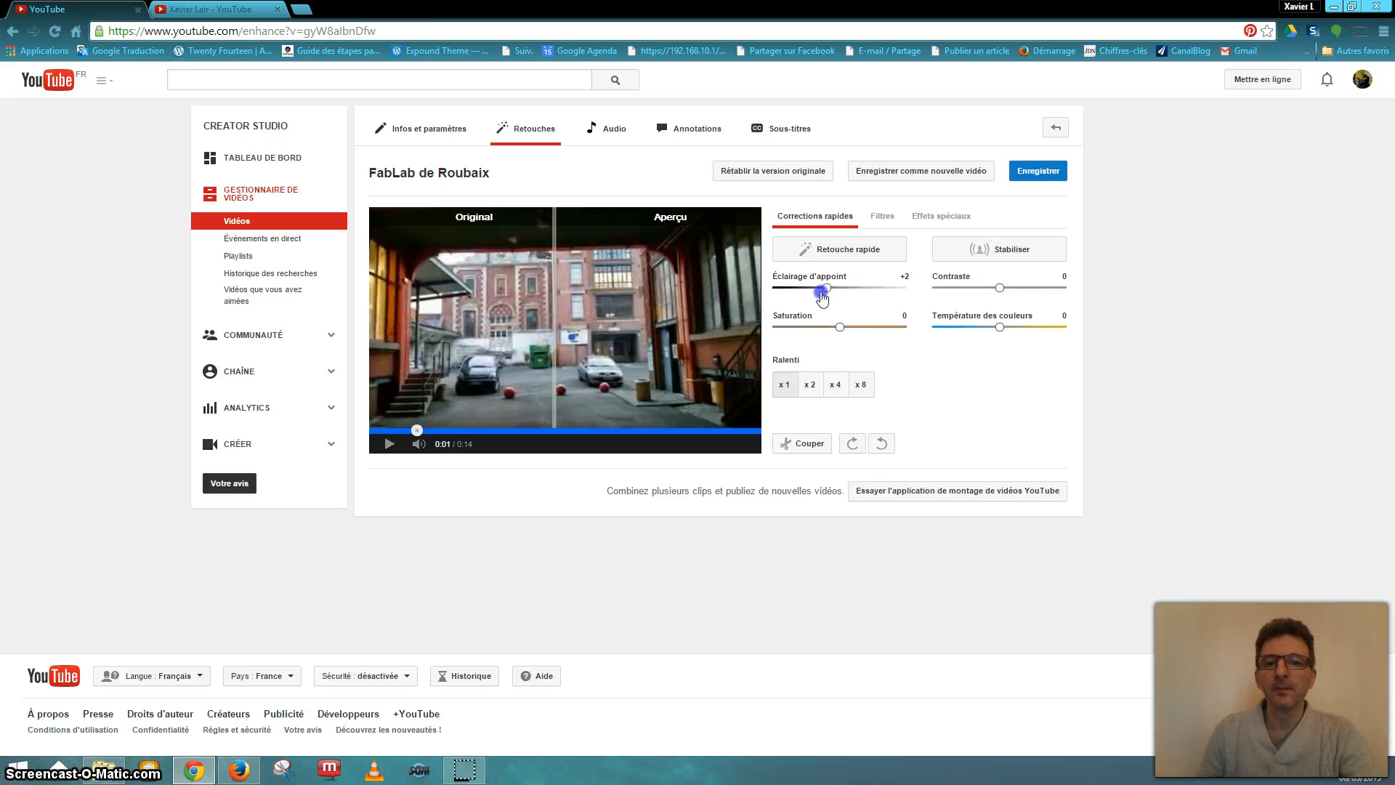
pyautogui.click(1046, 289)
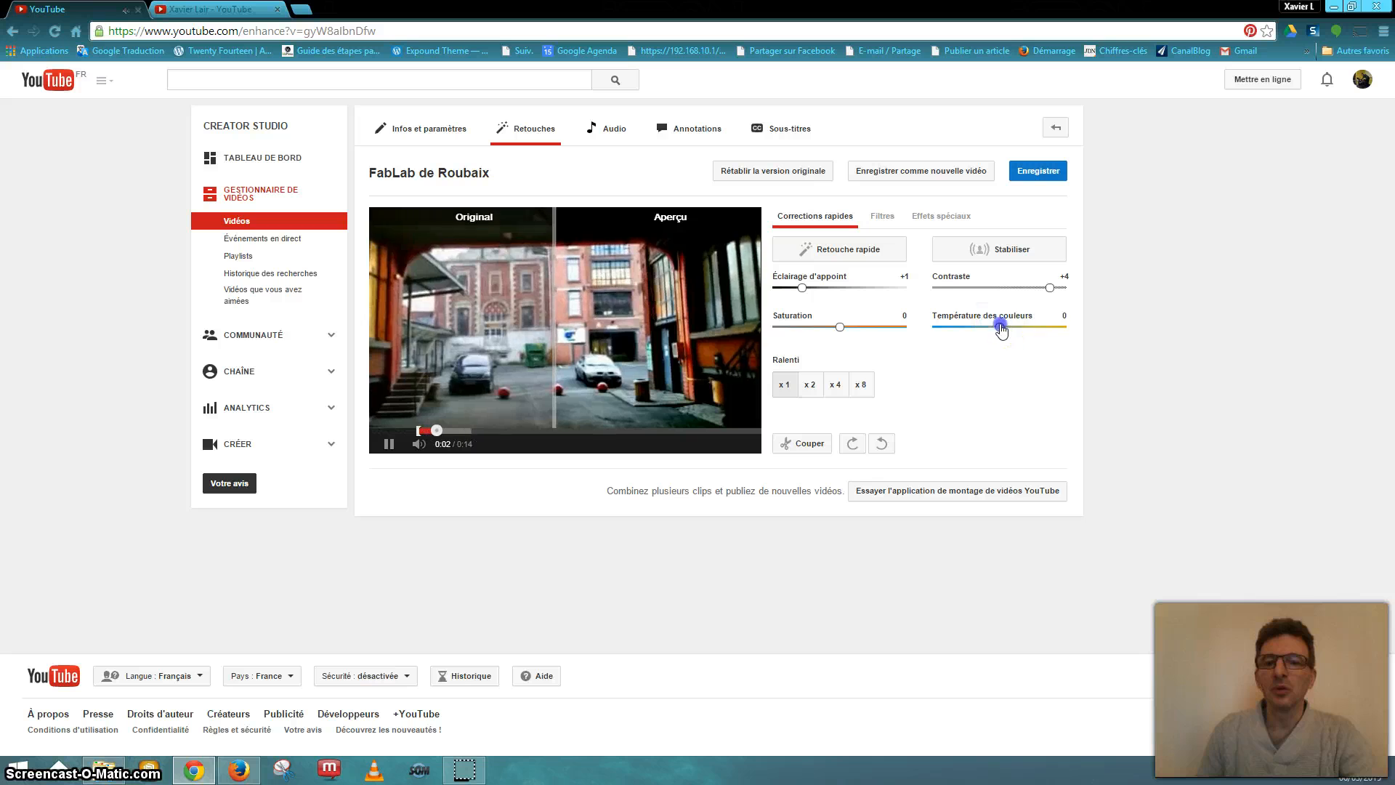
pyautogui.moveTo(999, 325); pyautogui.dragTo(1046, 328)
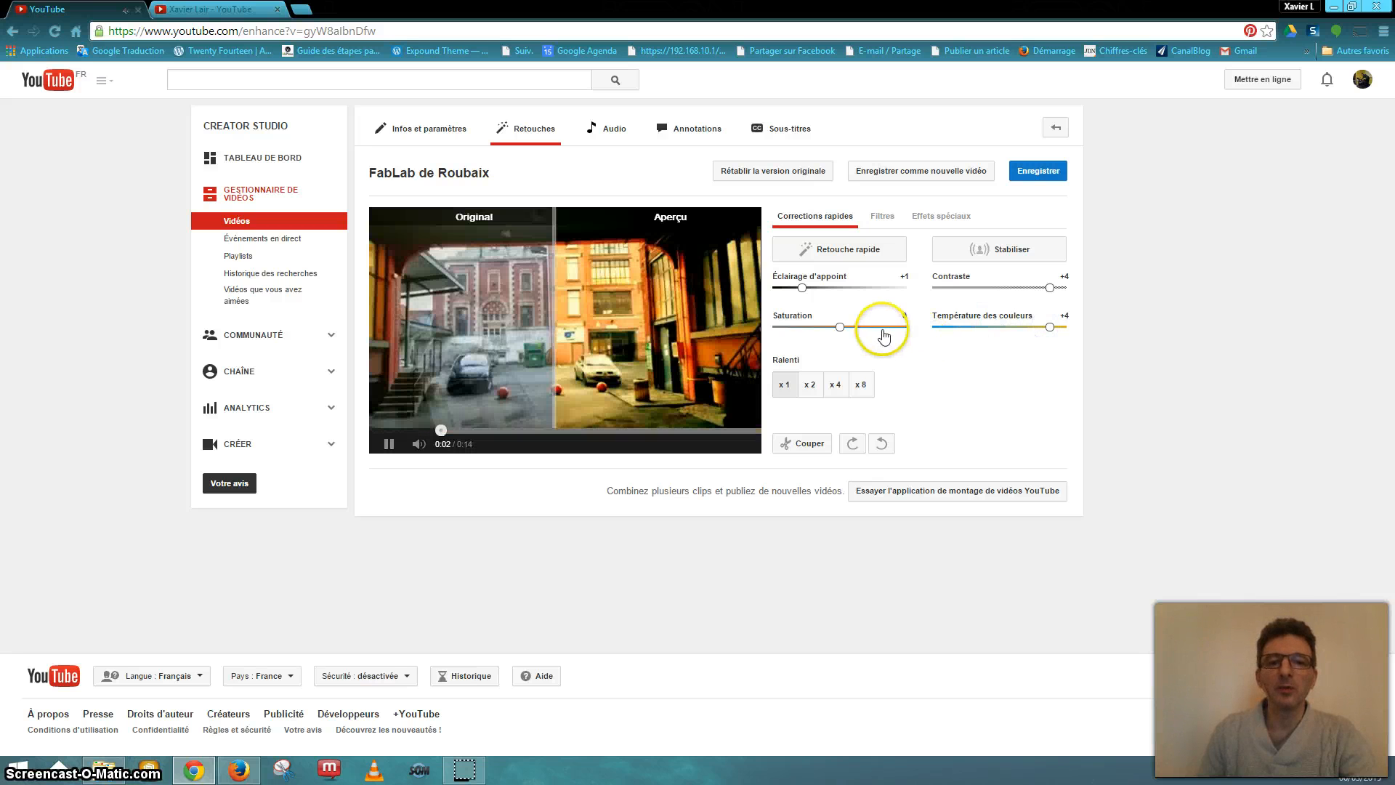
pyautogui.moveTo(841, 328); pyautogui.dragTo(797, 330)
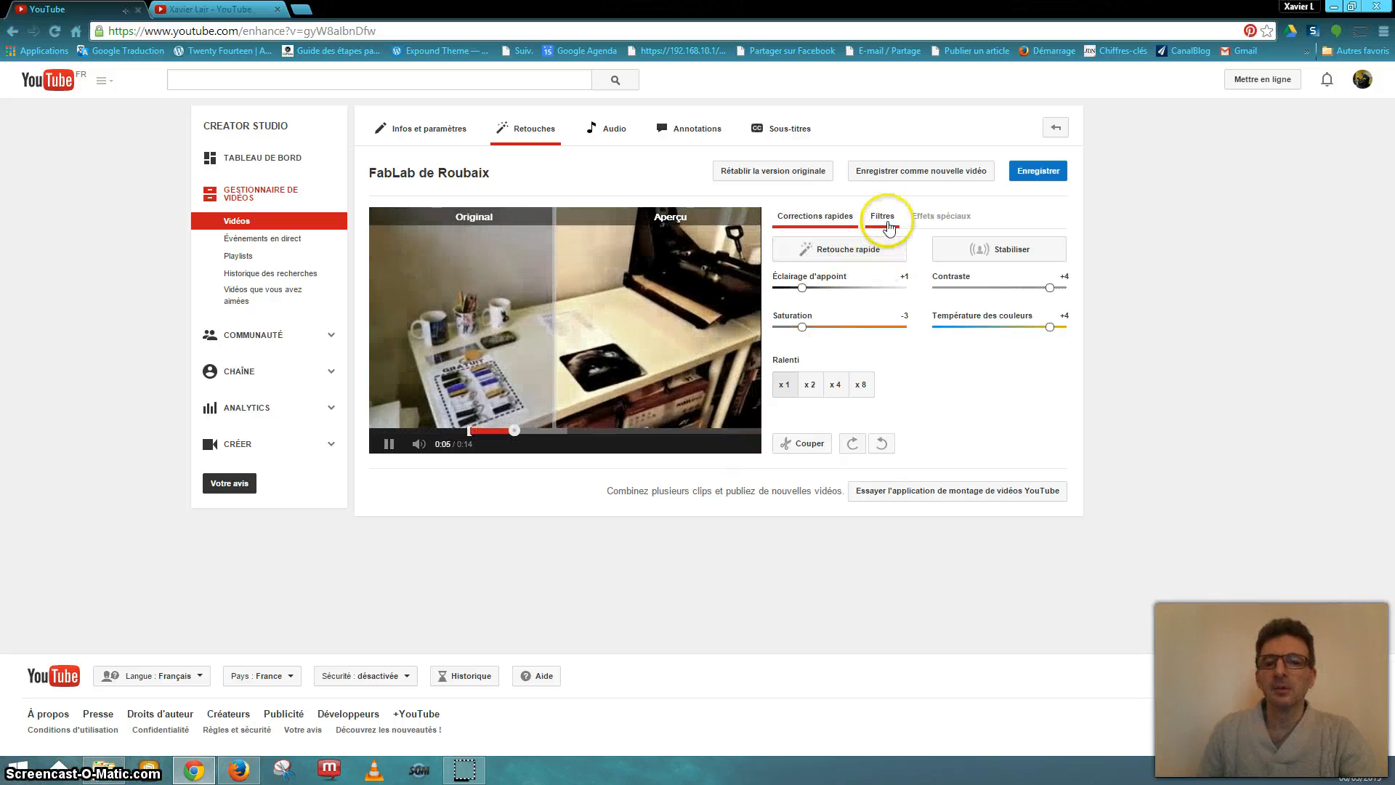
pyautogui.click(834, 386)
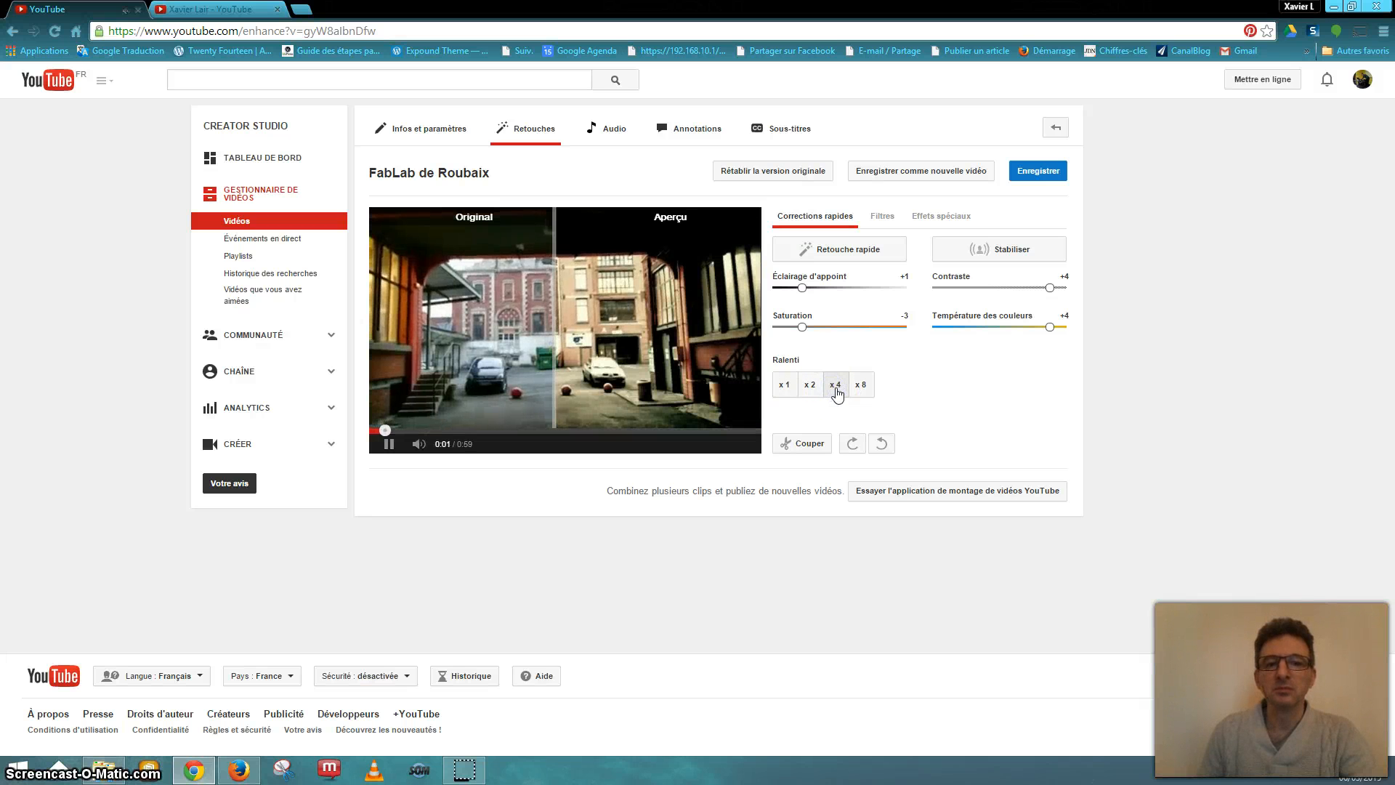
pyautogui.click(784, 384)
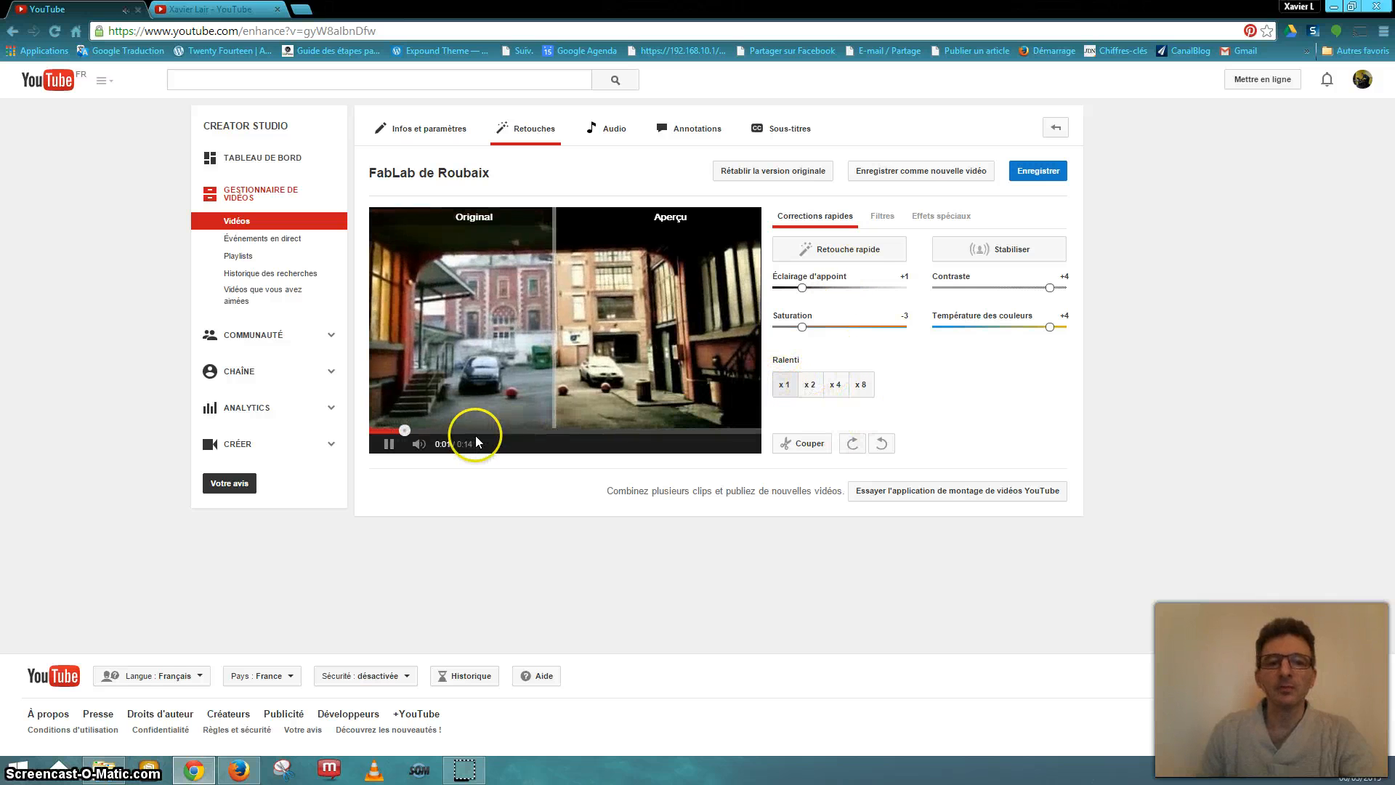
# - Apply a second-row preset from Filtres, then return to Corrections rapides
pyautogui.click(882, 216)
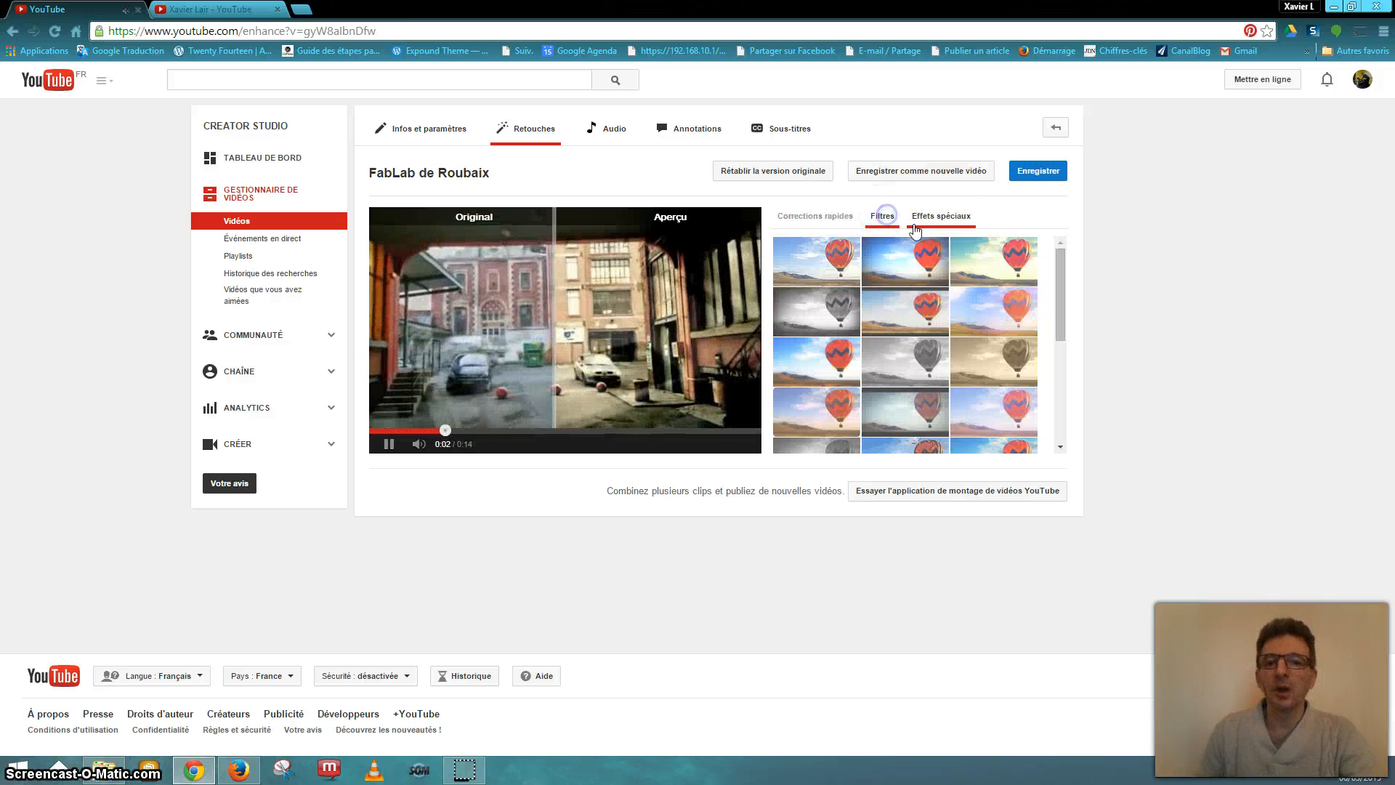
pyautogui.click(919, 270)
pyautogui.click(930, 298)
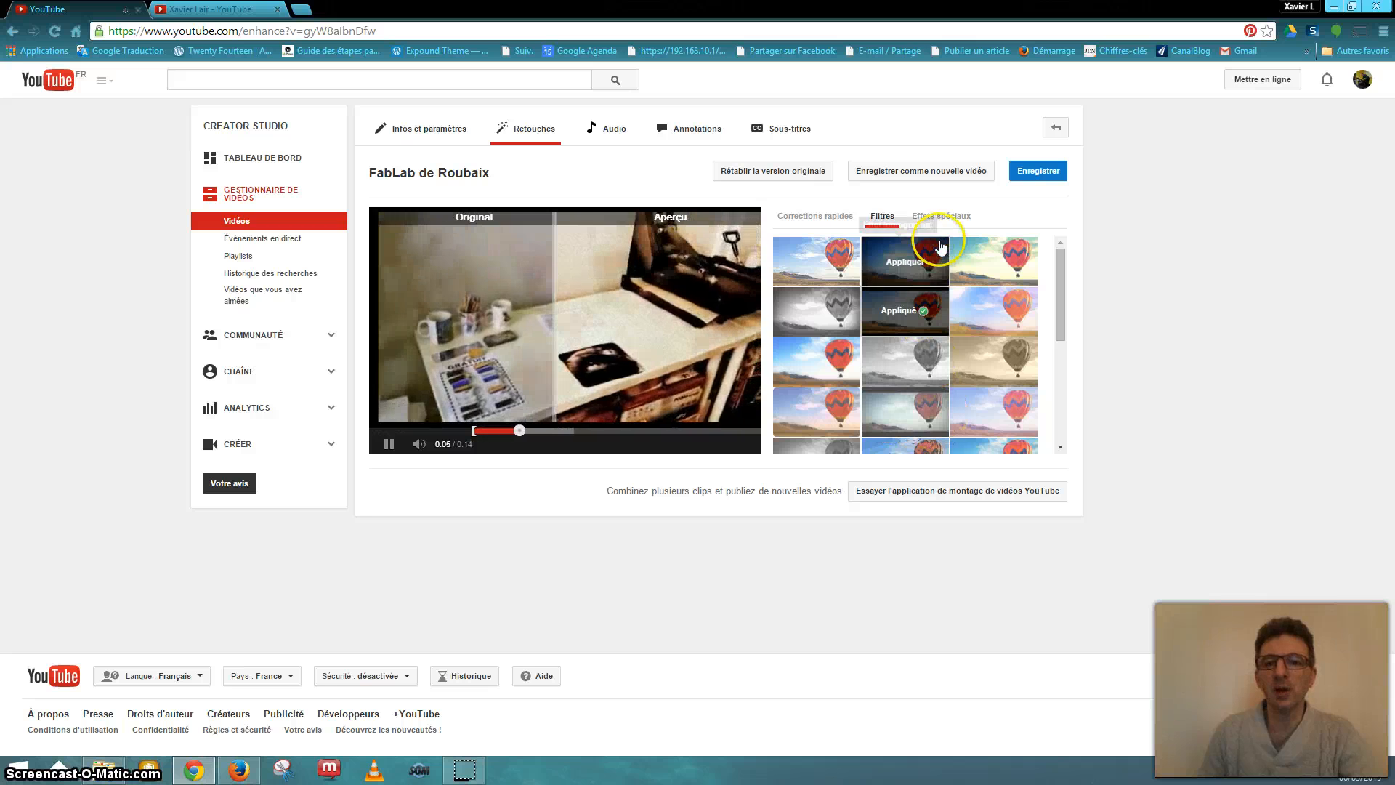
pyautogui.click(946, 218)
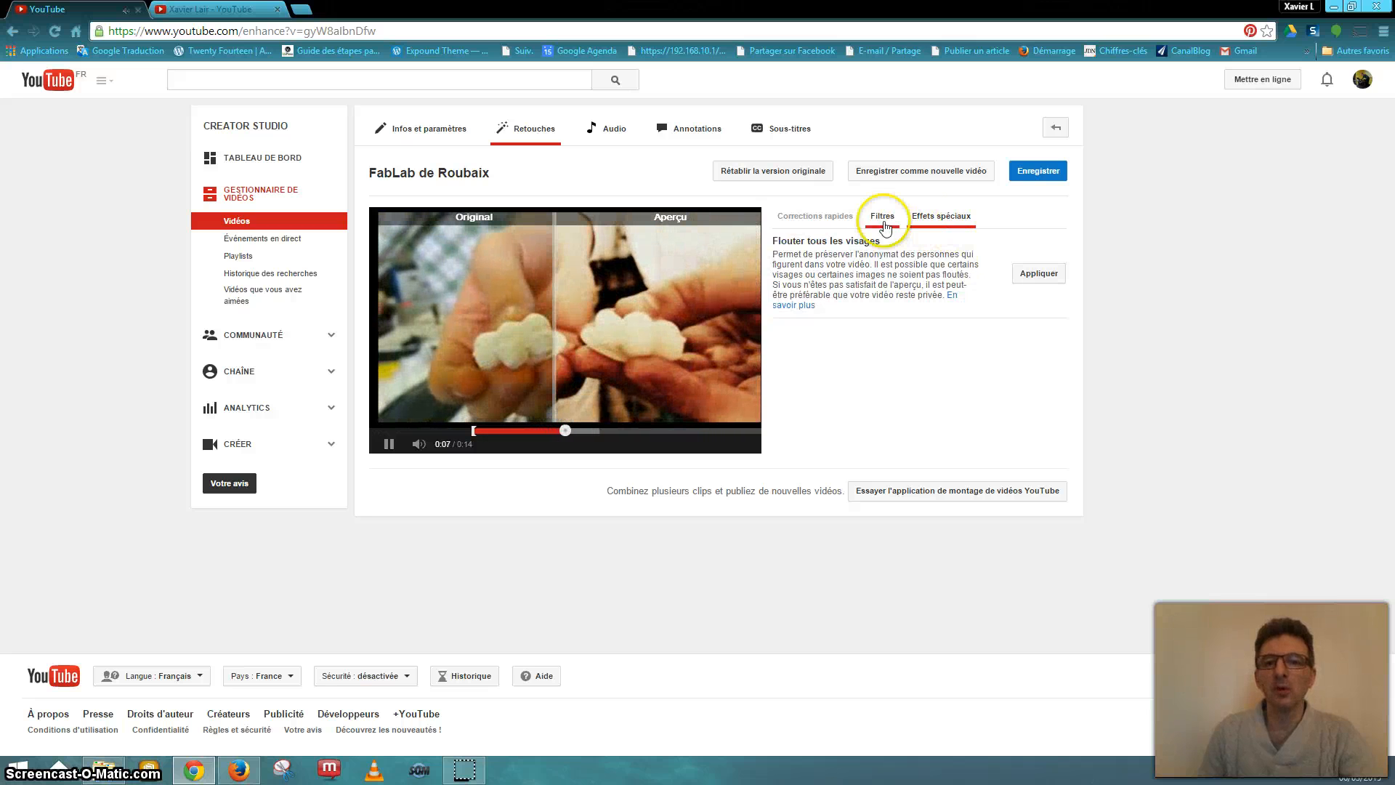
pyautogui.click(817, 218)
pyautogui.click(872, 365)
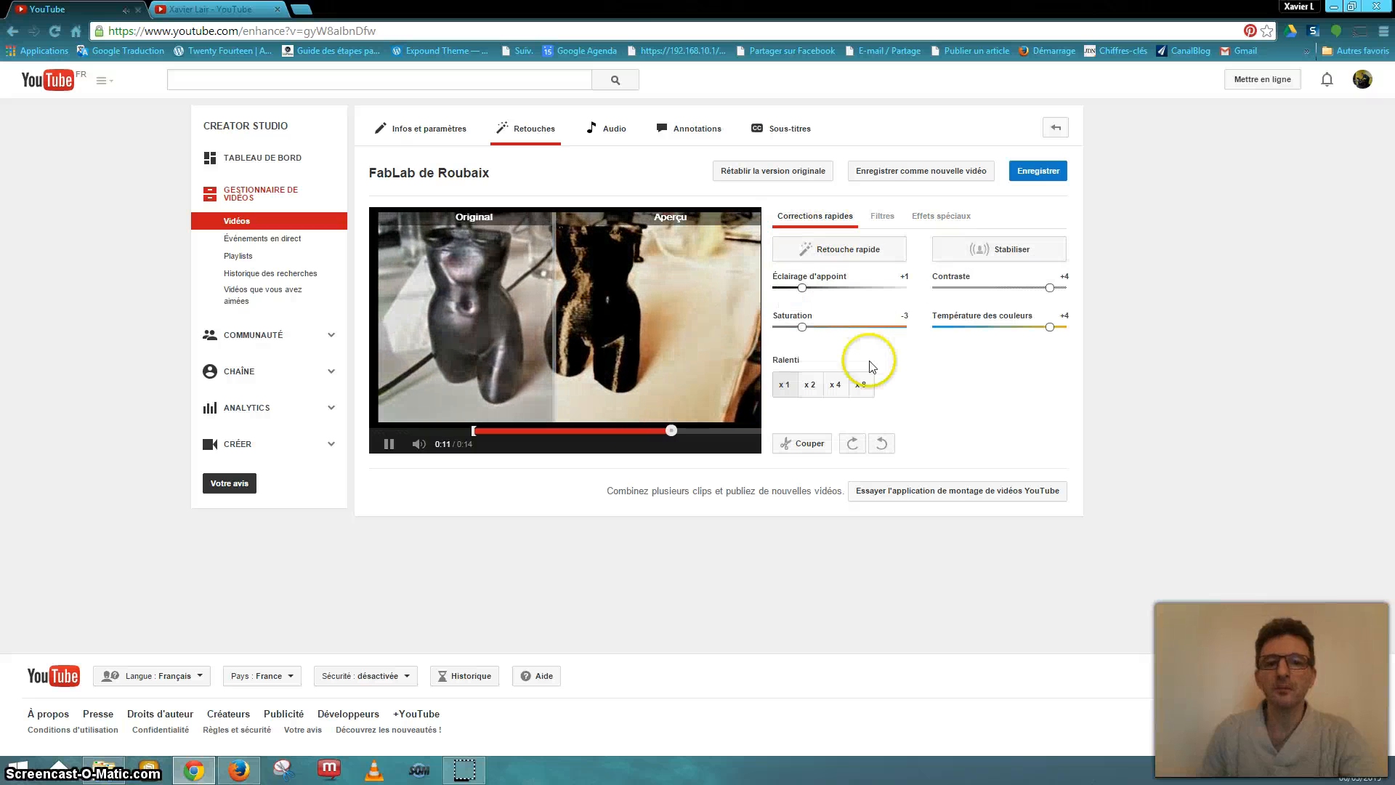
# - Split the clip at about 0:02.8 and 0:04.7 with Fractionner, then finish trimming
pyautogui.click(803, 444)
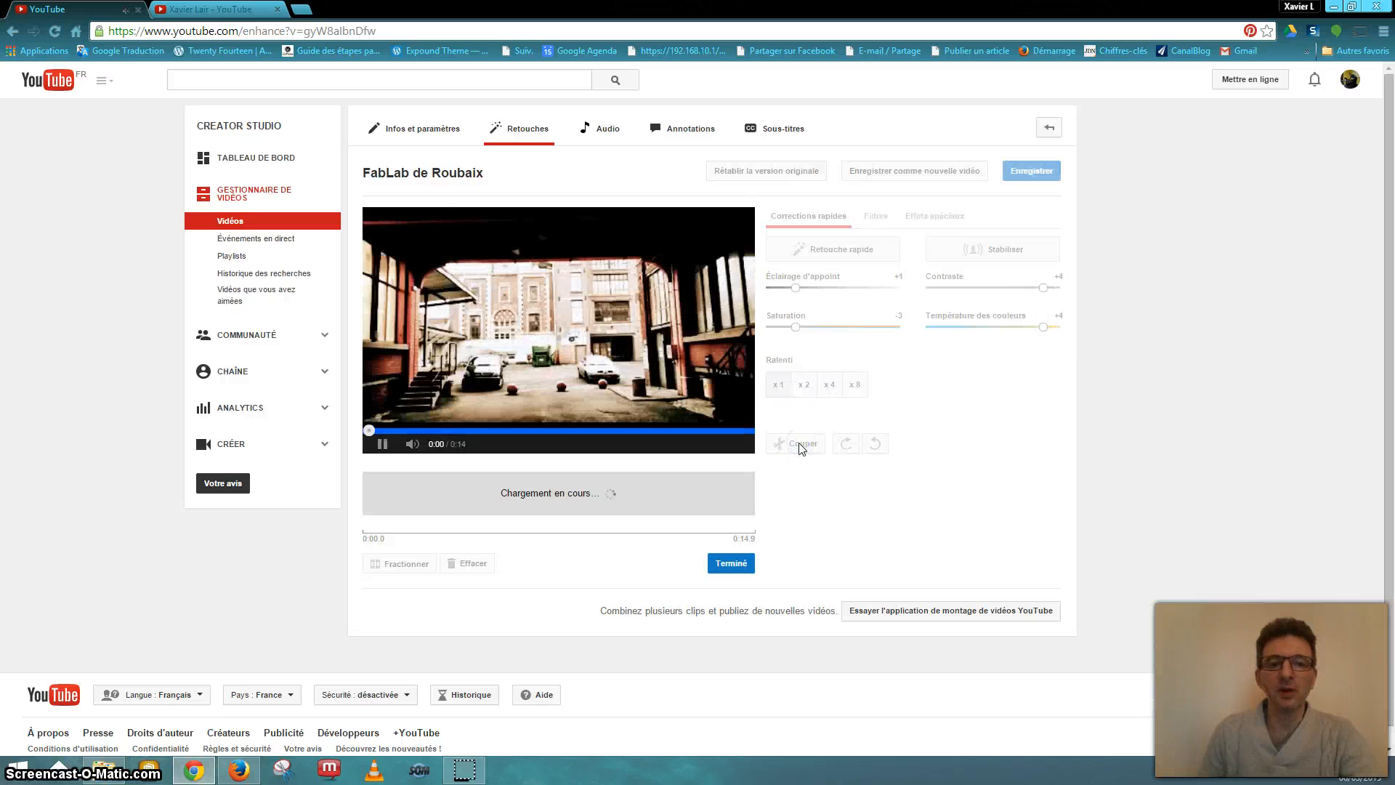
pyautogui.click(677, 456)
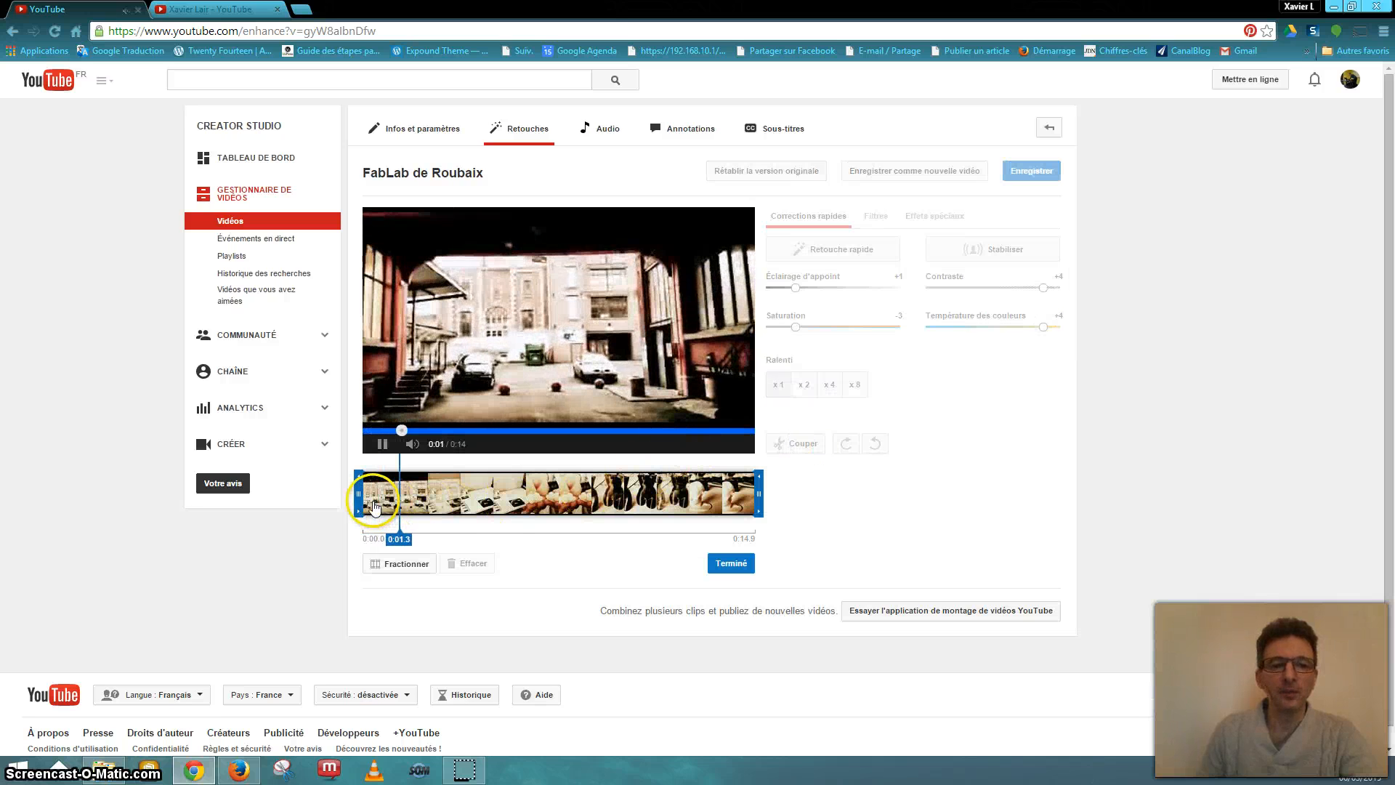
pyautogui.click(409, 564)
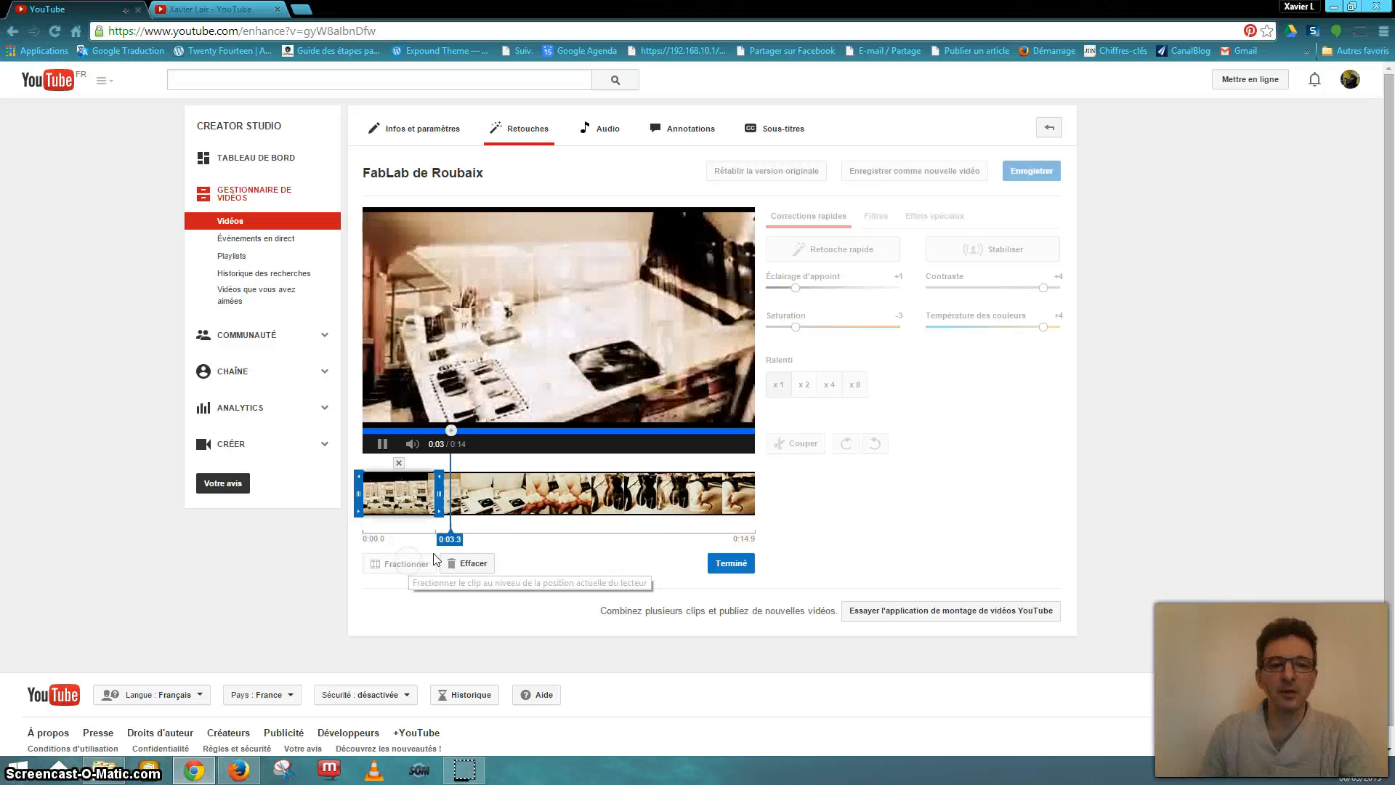
pyautogui.click(419, 570)
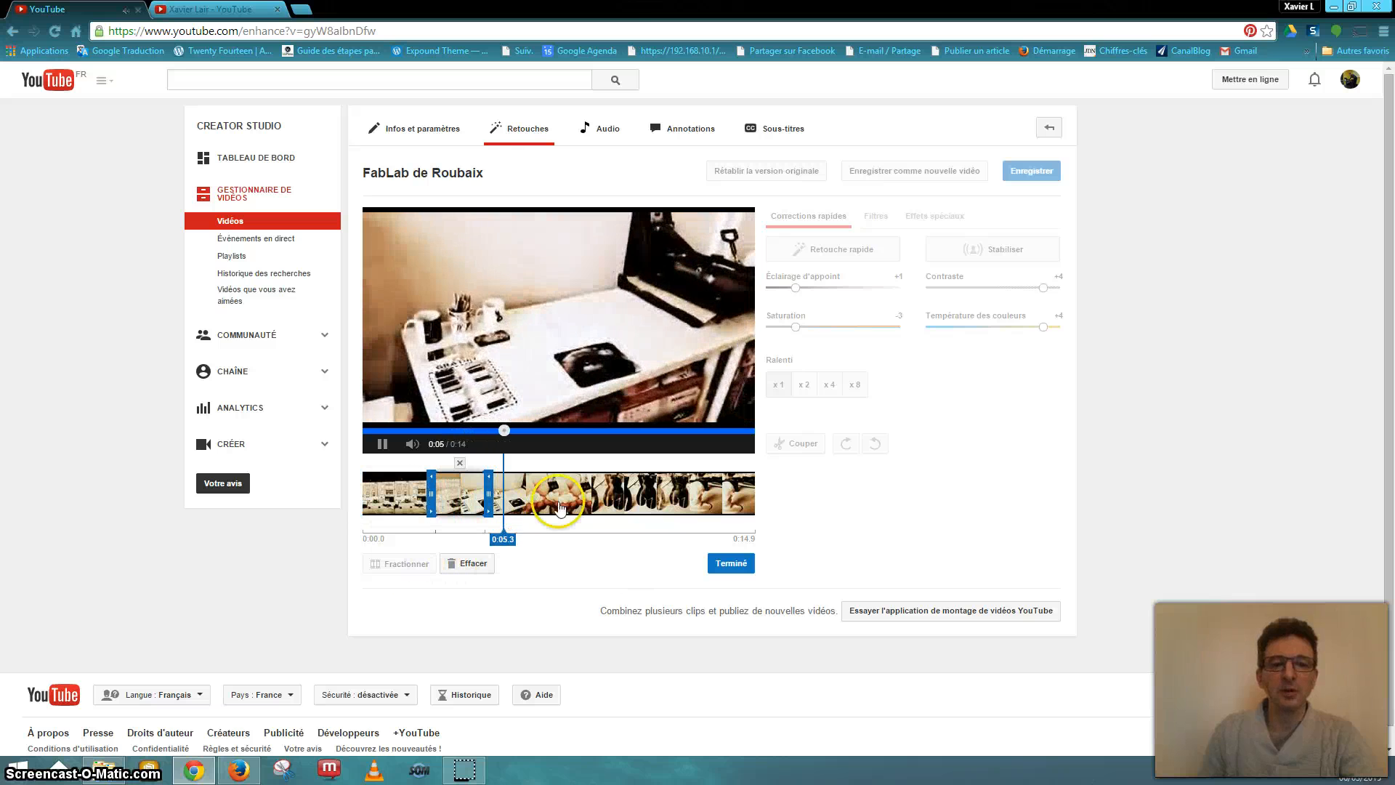
pyautogui.click(728, 565)
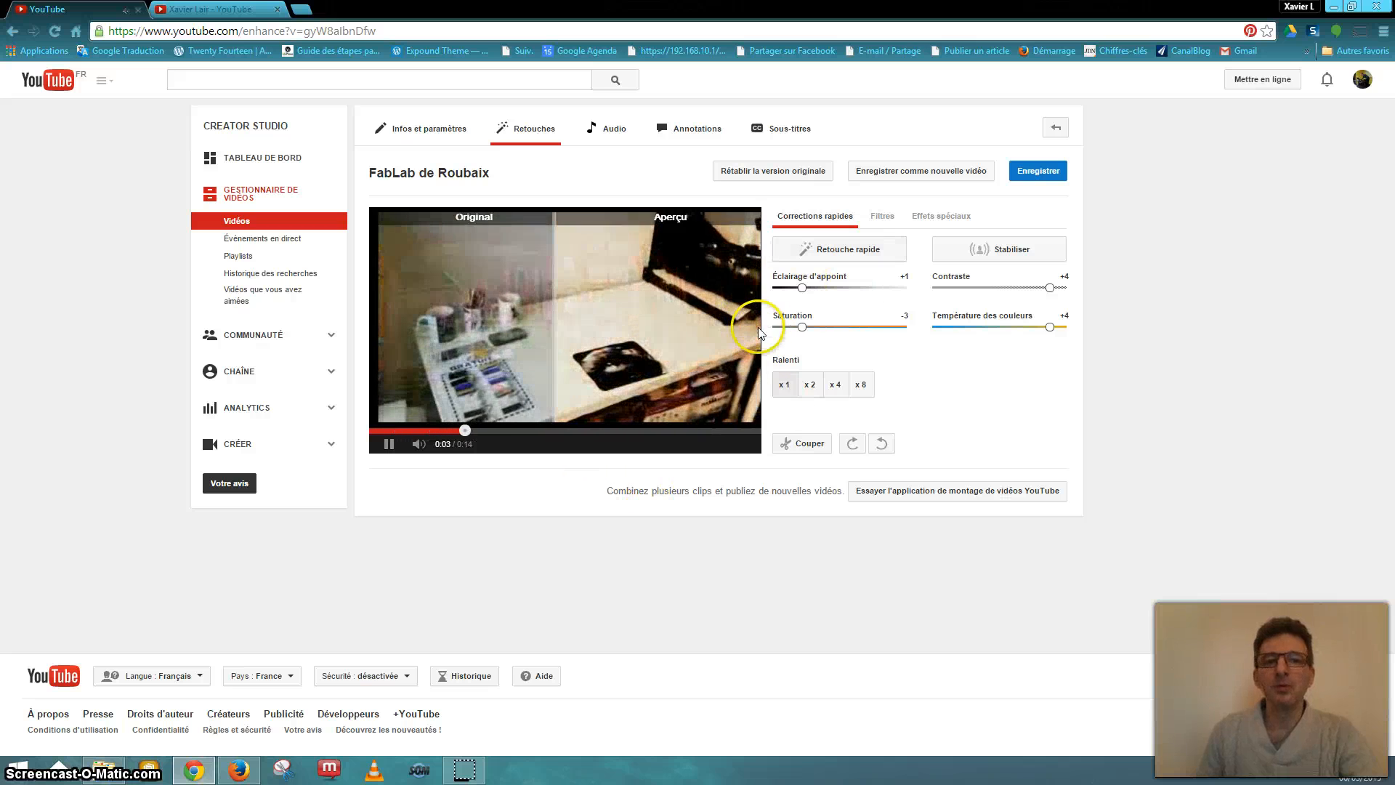
# - Revert the enhancements to the original video and move to the audio track options
pyautogui.click(794, 172)
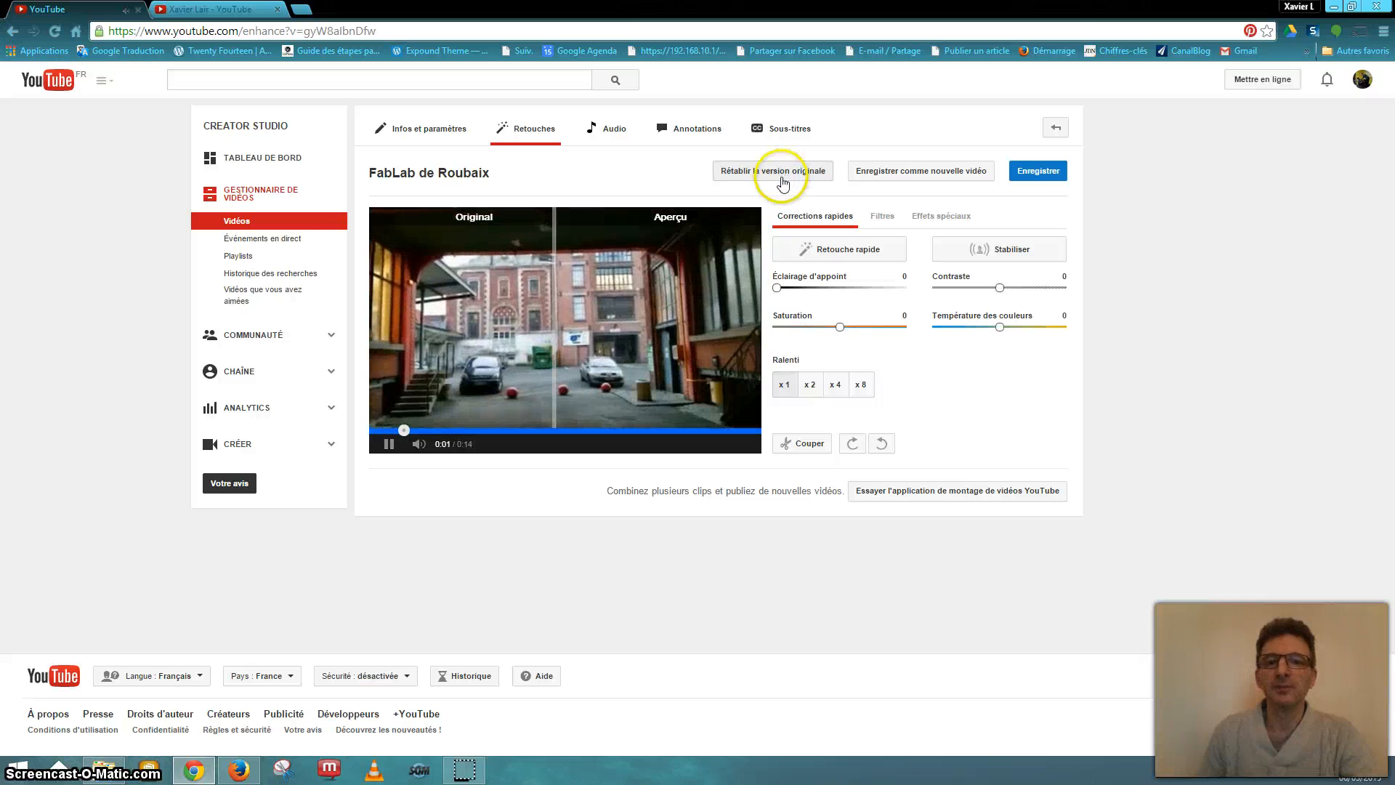
pyautogui.click(792, 173)
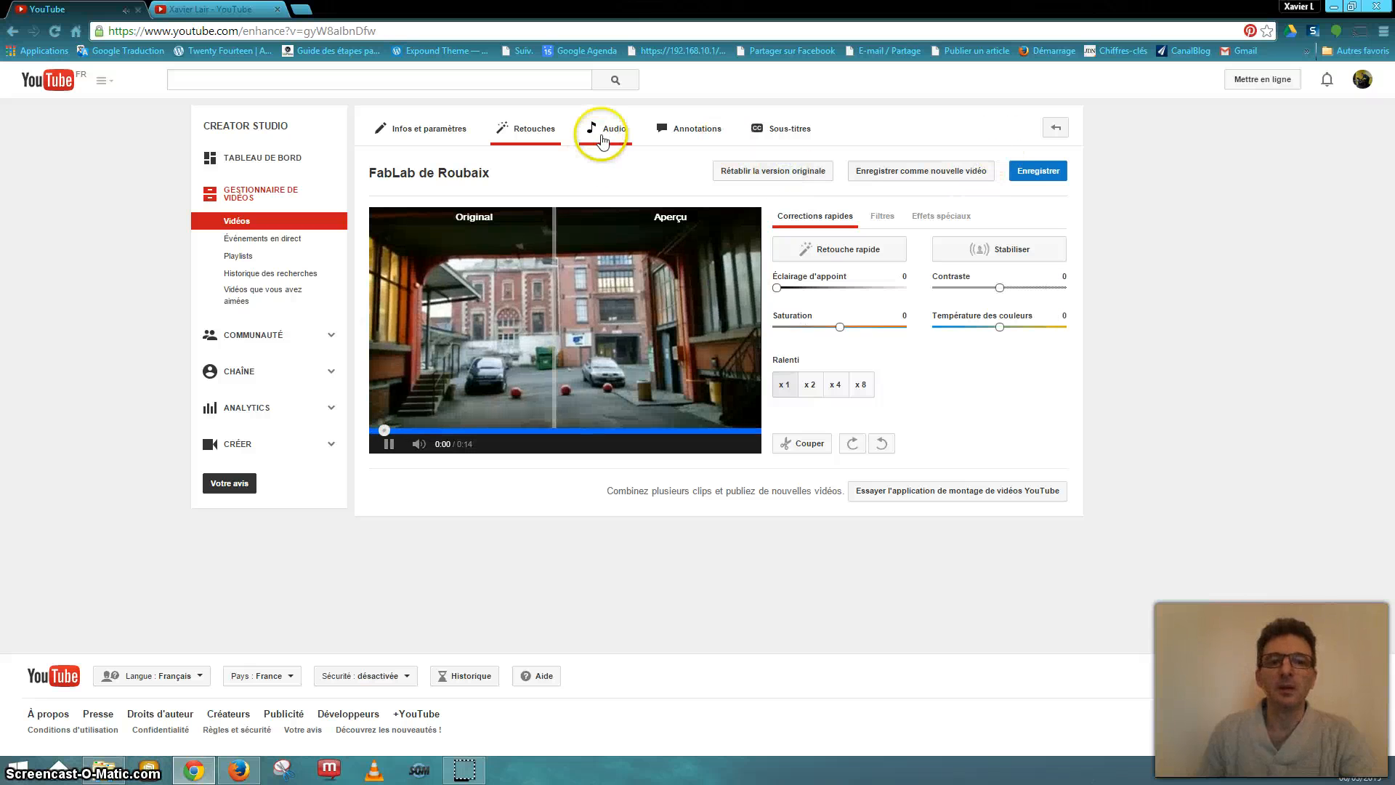
pyautogui.click(609, 135)
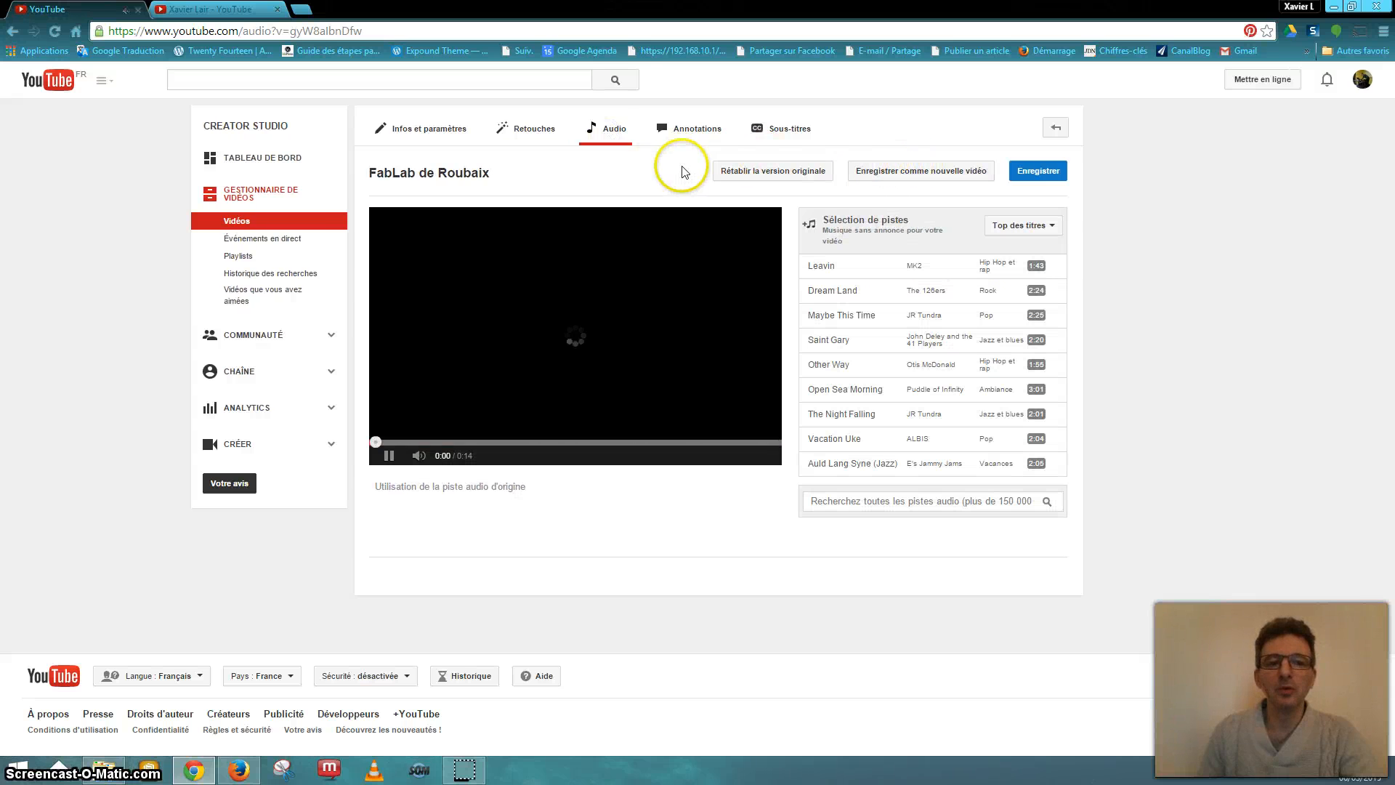
pyautogui.click(389, 454)
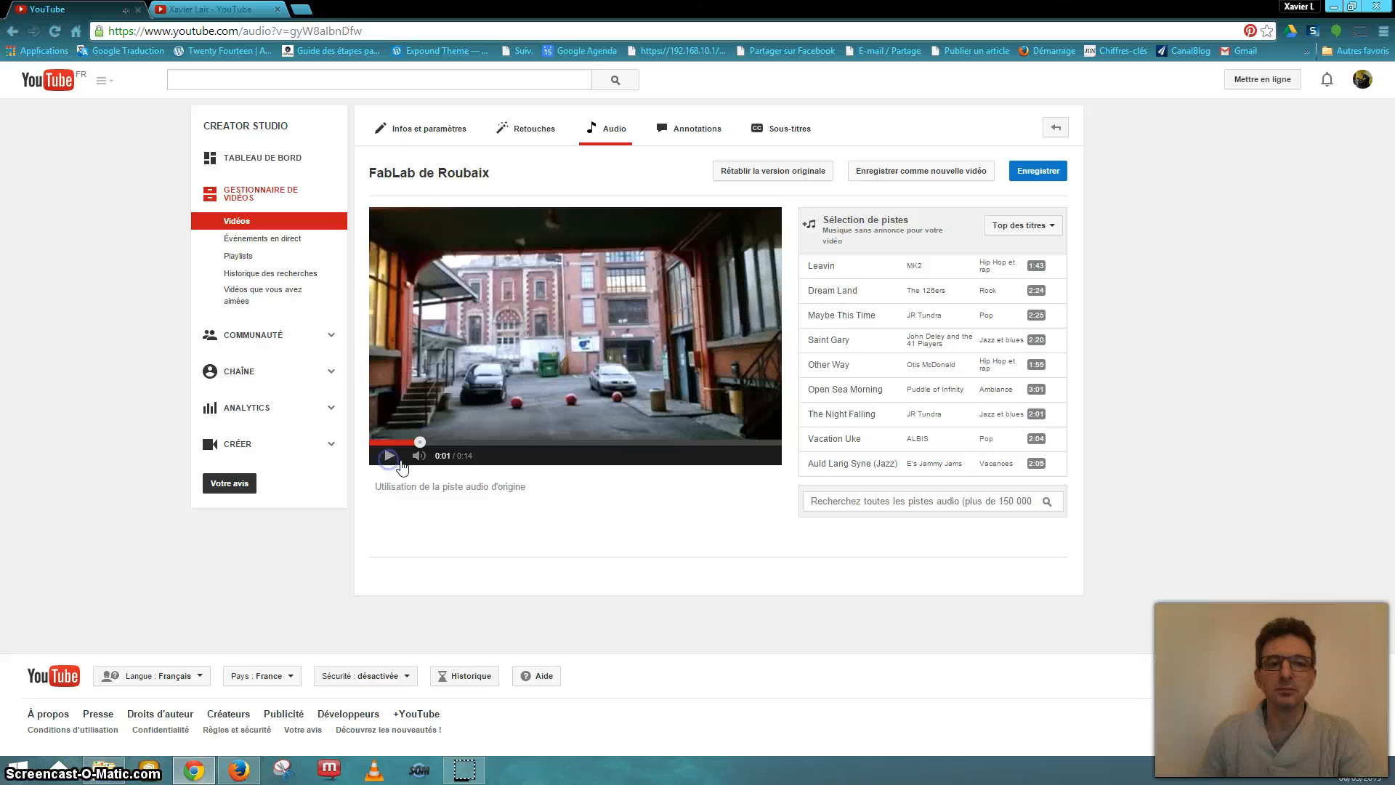
# - Try Maybe This Time, settle on Vacation Uke by ALBIS, then head to Annotations
pyautogui.click(832, 317)
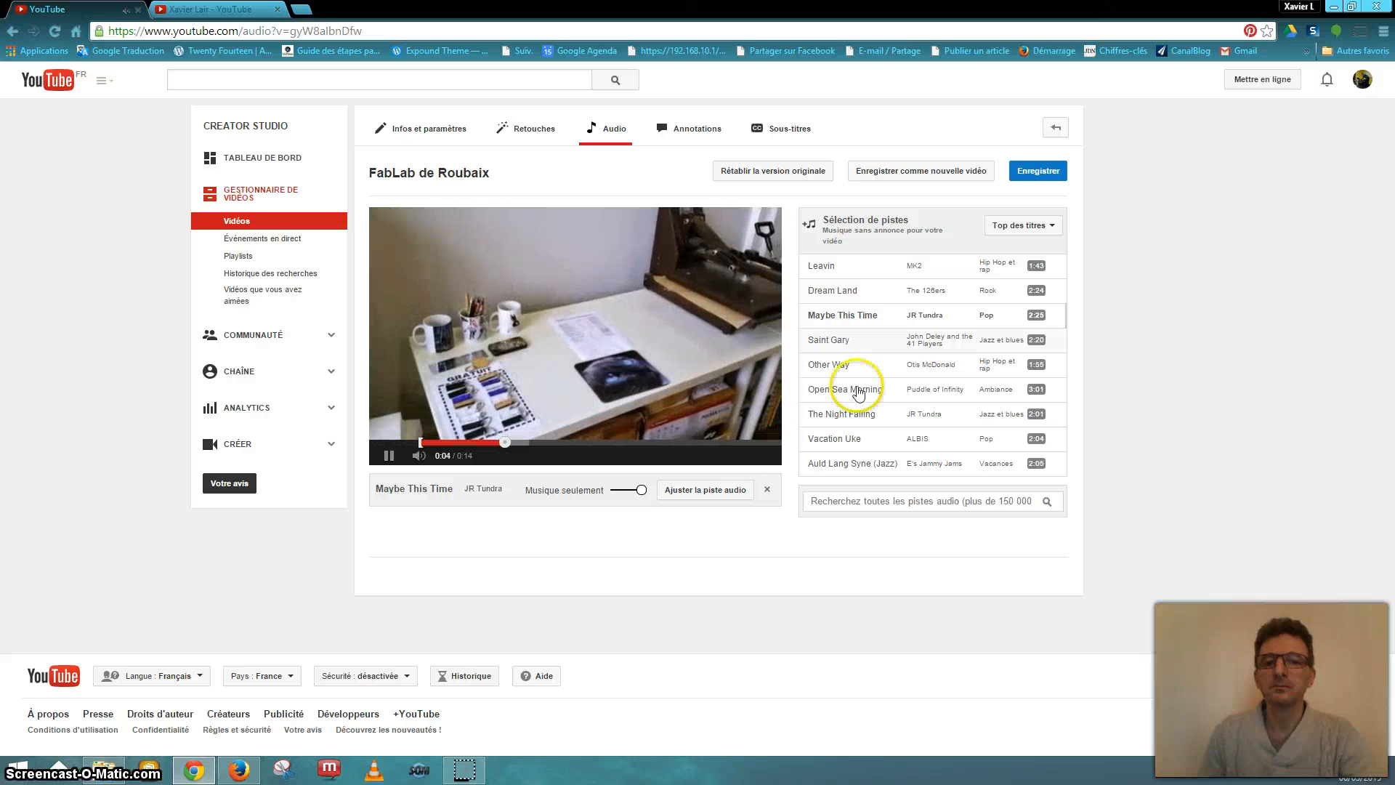
pyautogui.click(869, 439)
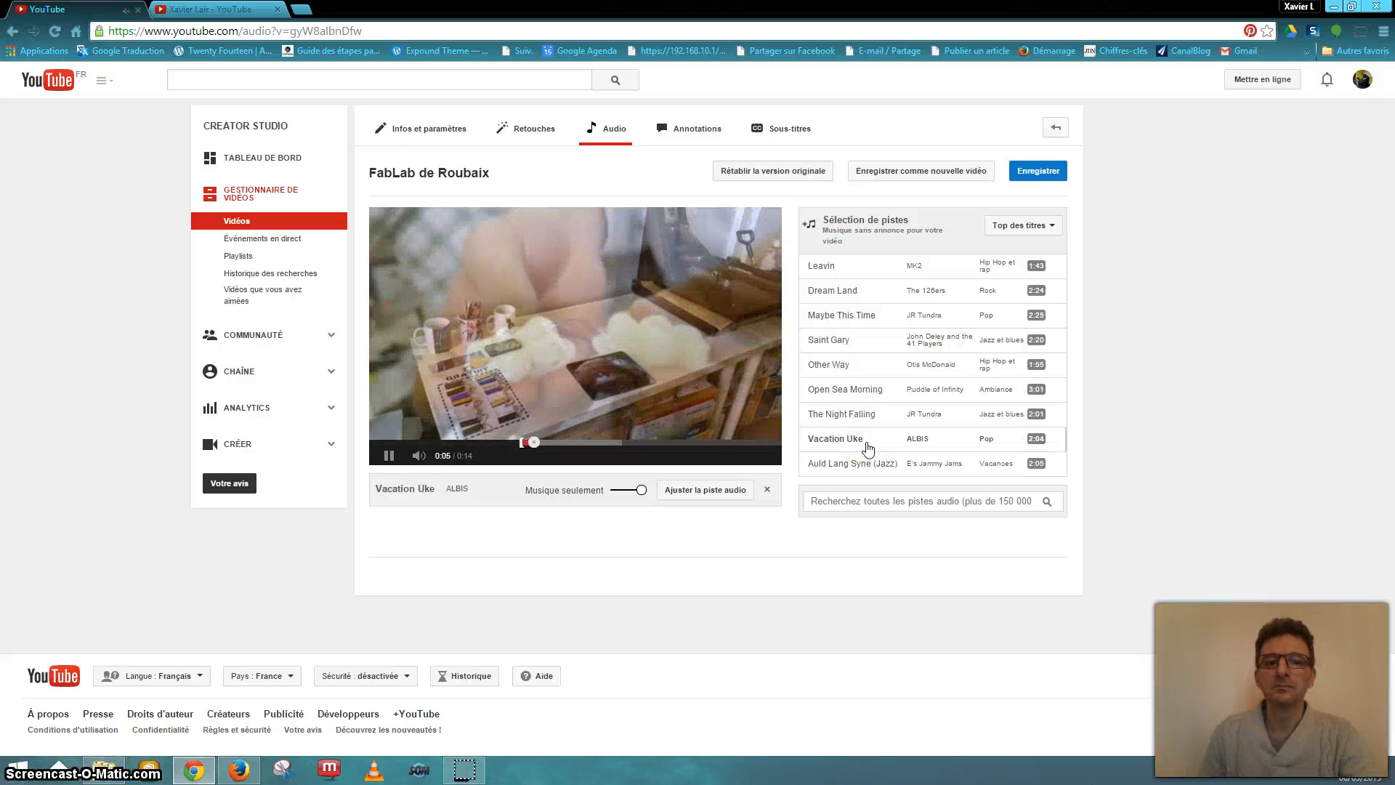
pyautogui.click(388, 457)
pyautogui.click(697, 131)
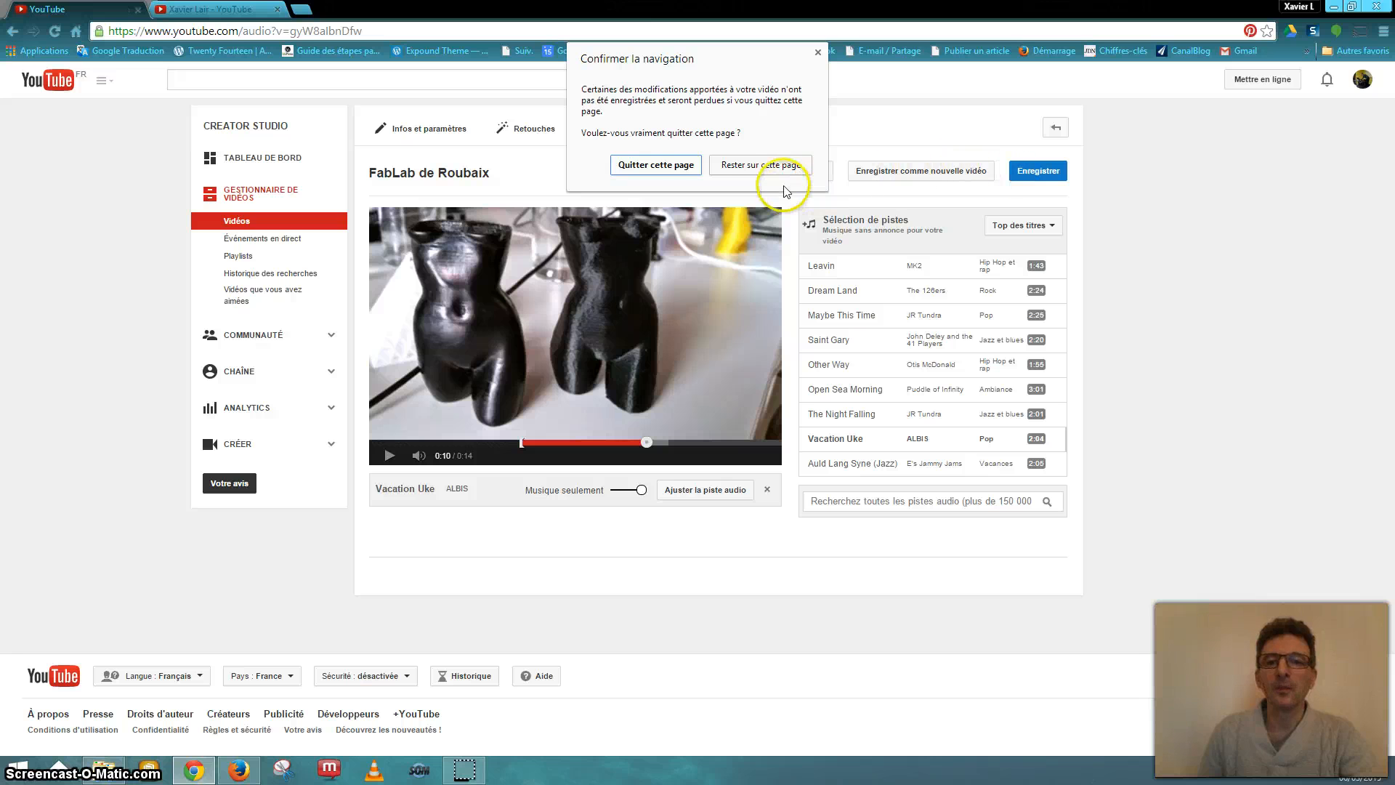
# - Leave the audio page and add a Bulle de texte annotation running 0:07 to 0:10
pyautogui.click(677, 166)
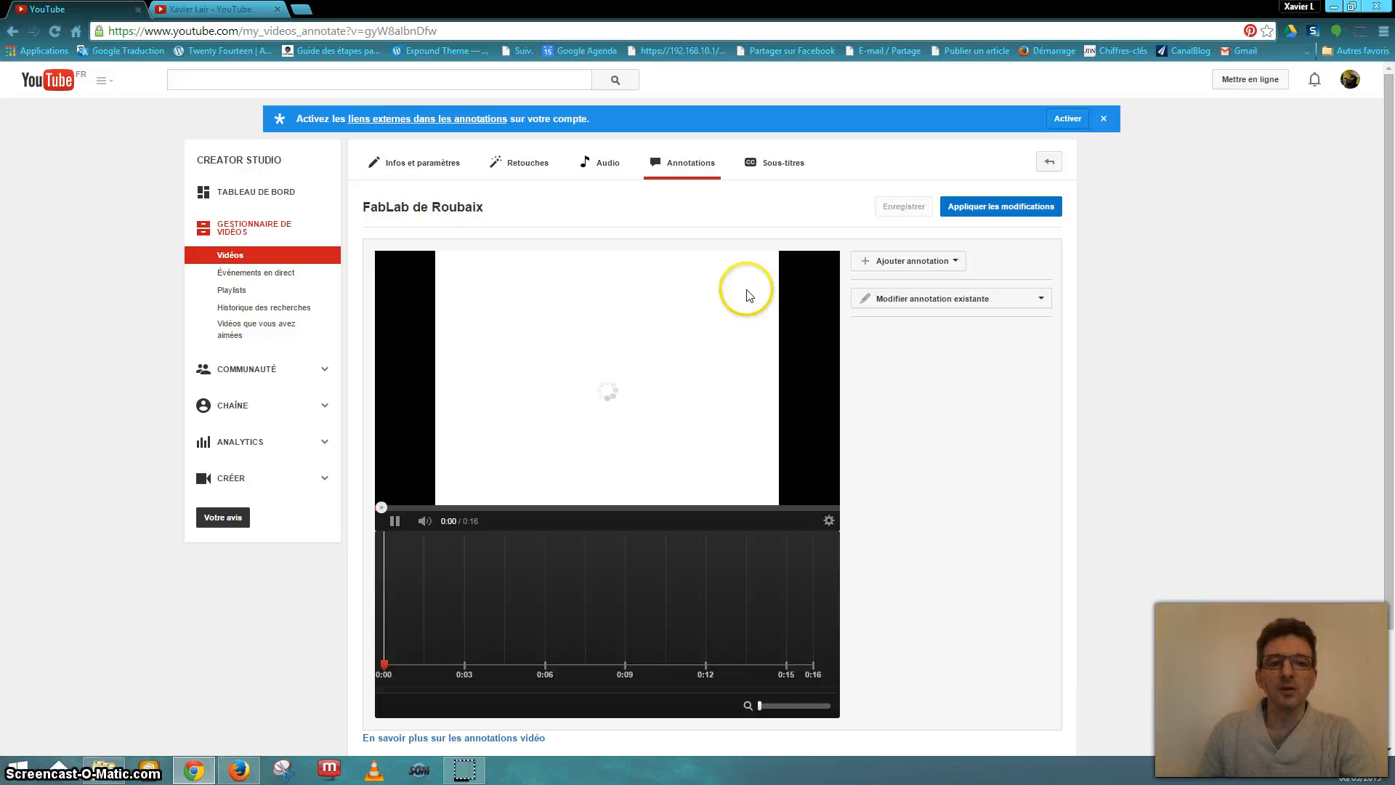
pyautogui.scroll(-1, 824, 338)
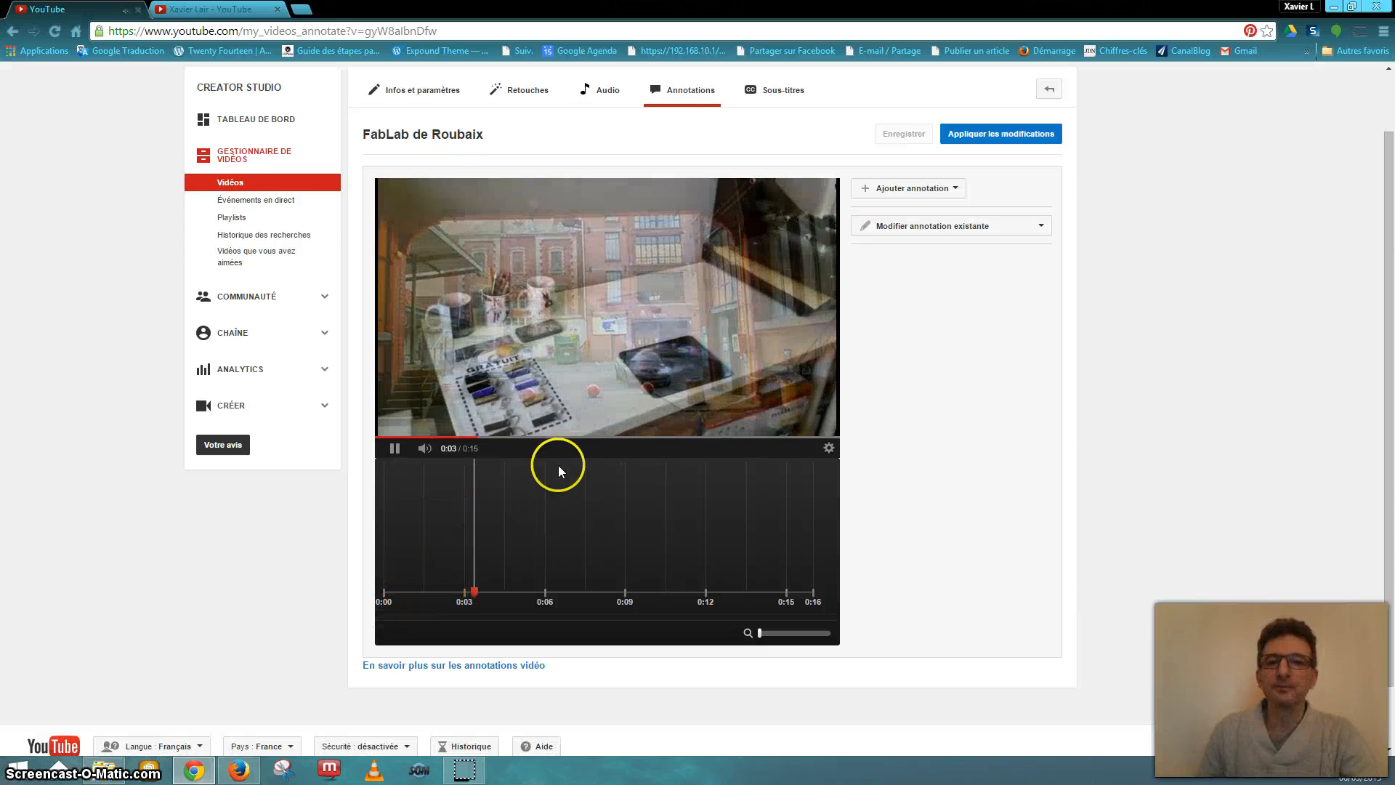
pyautogui.click(906, 189)
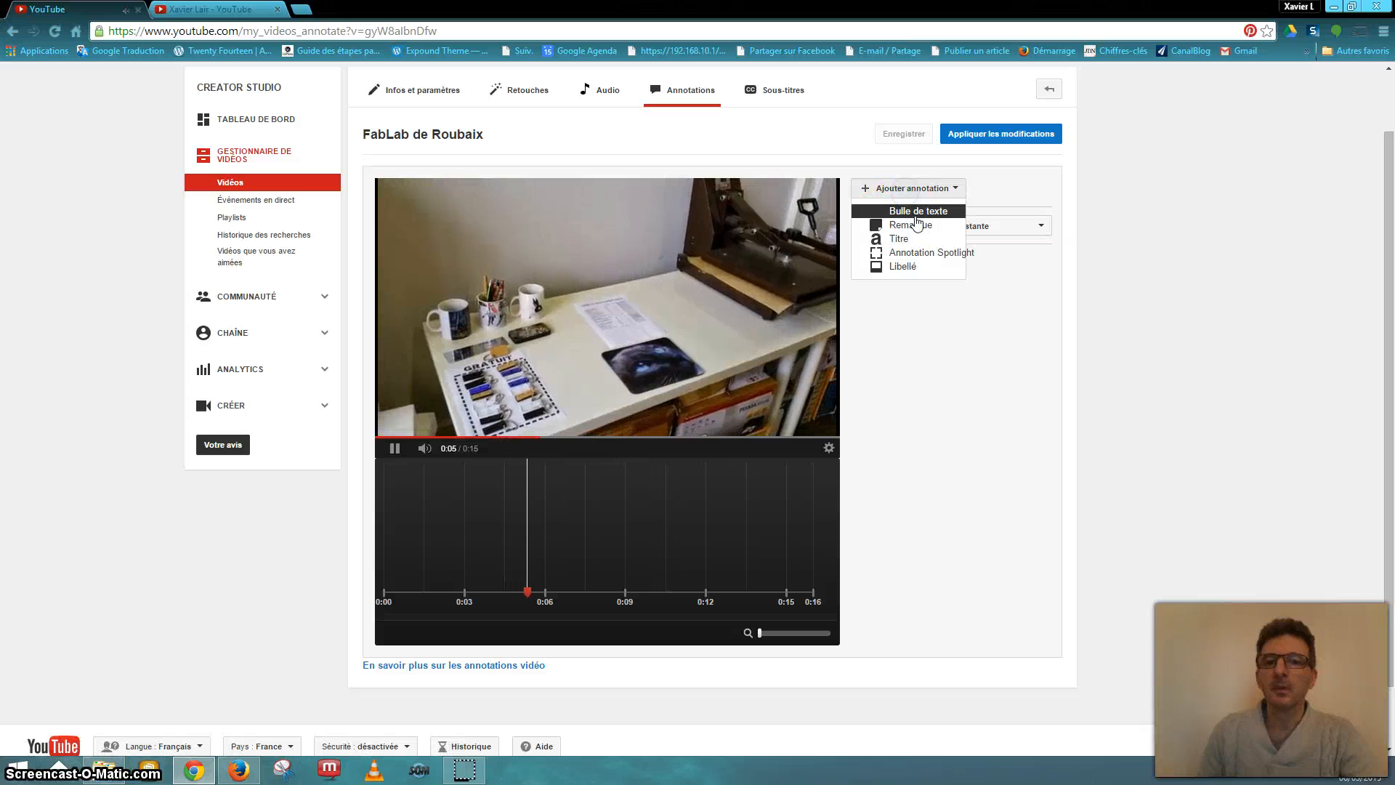
pyautogui.click(393, 449)
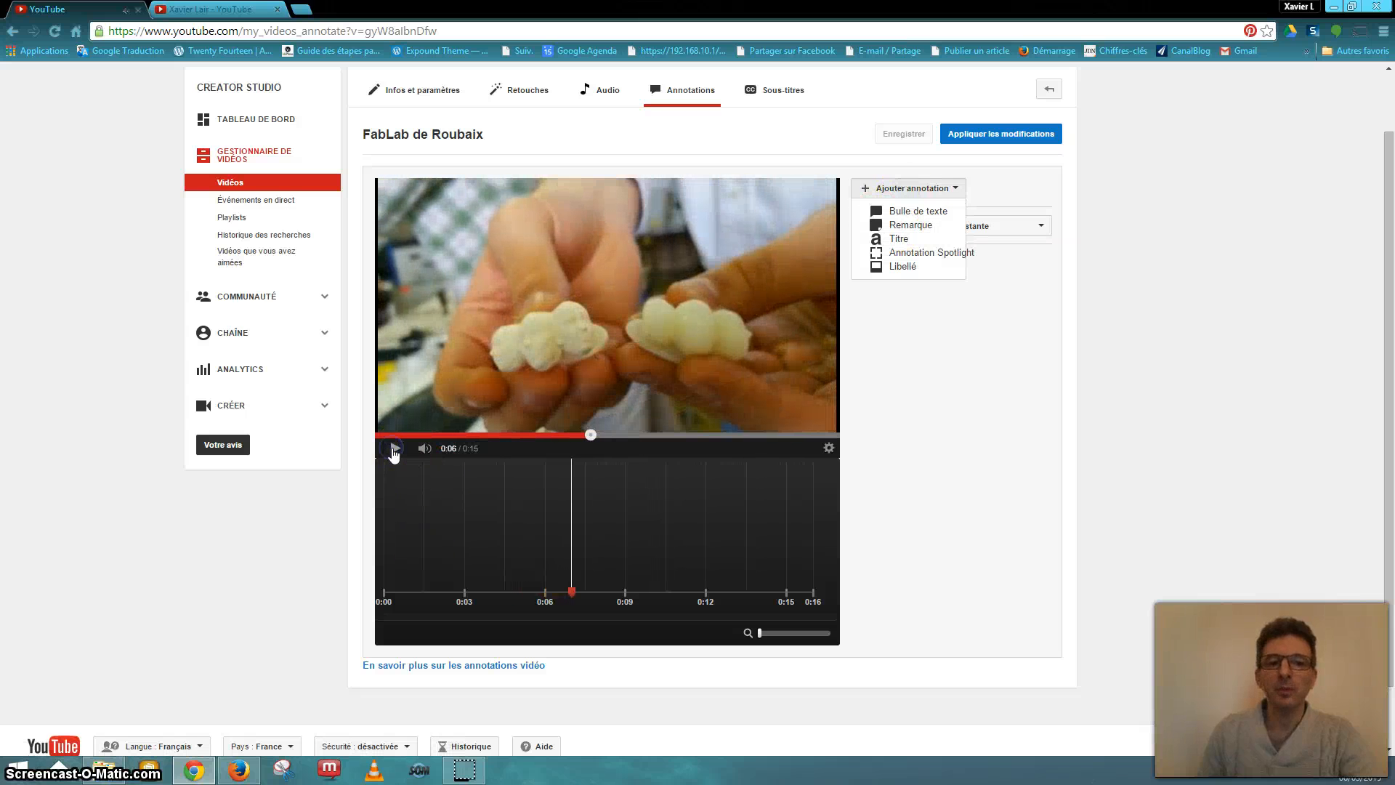
pyautogui.click(917, 211)
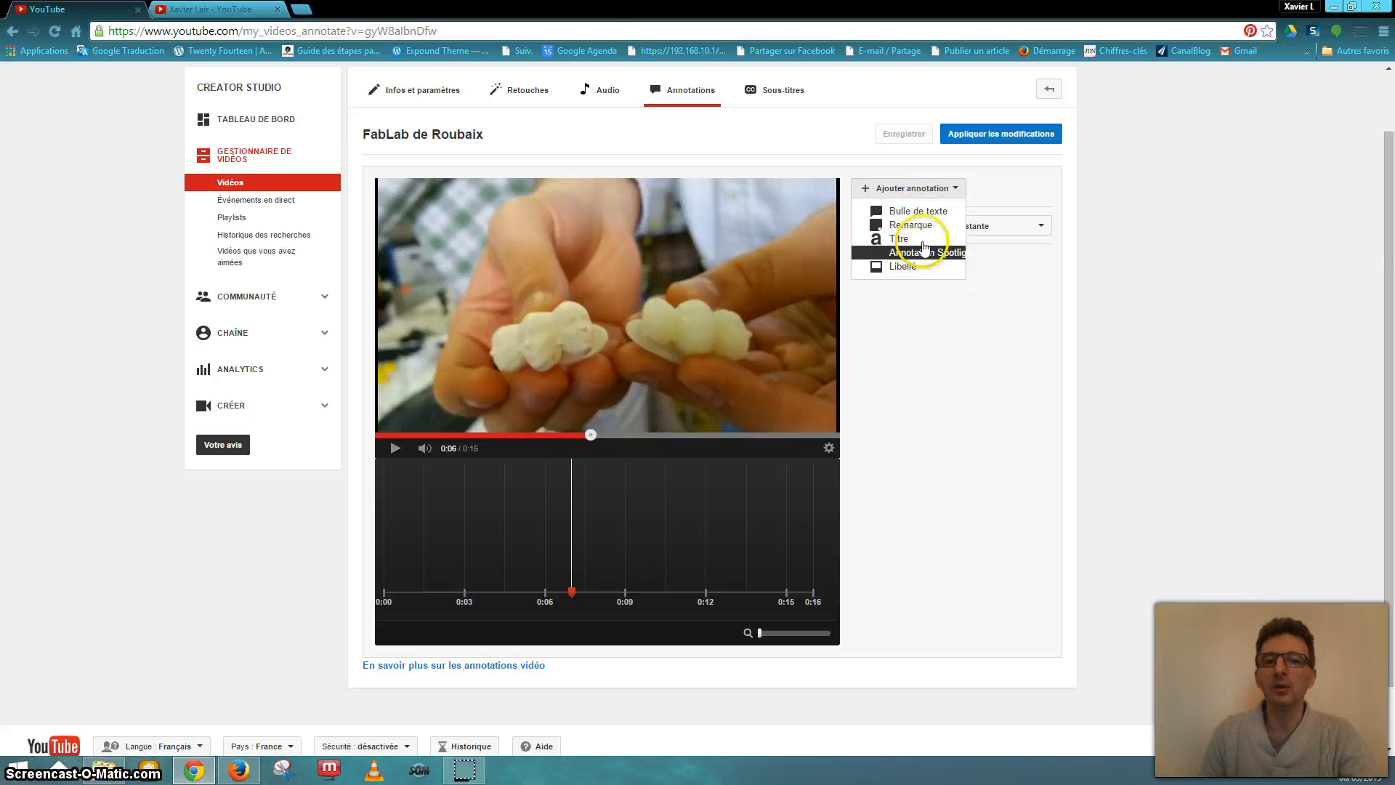
pyautogui.click(912, 216)
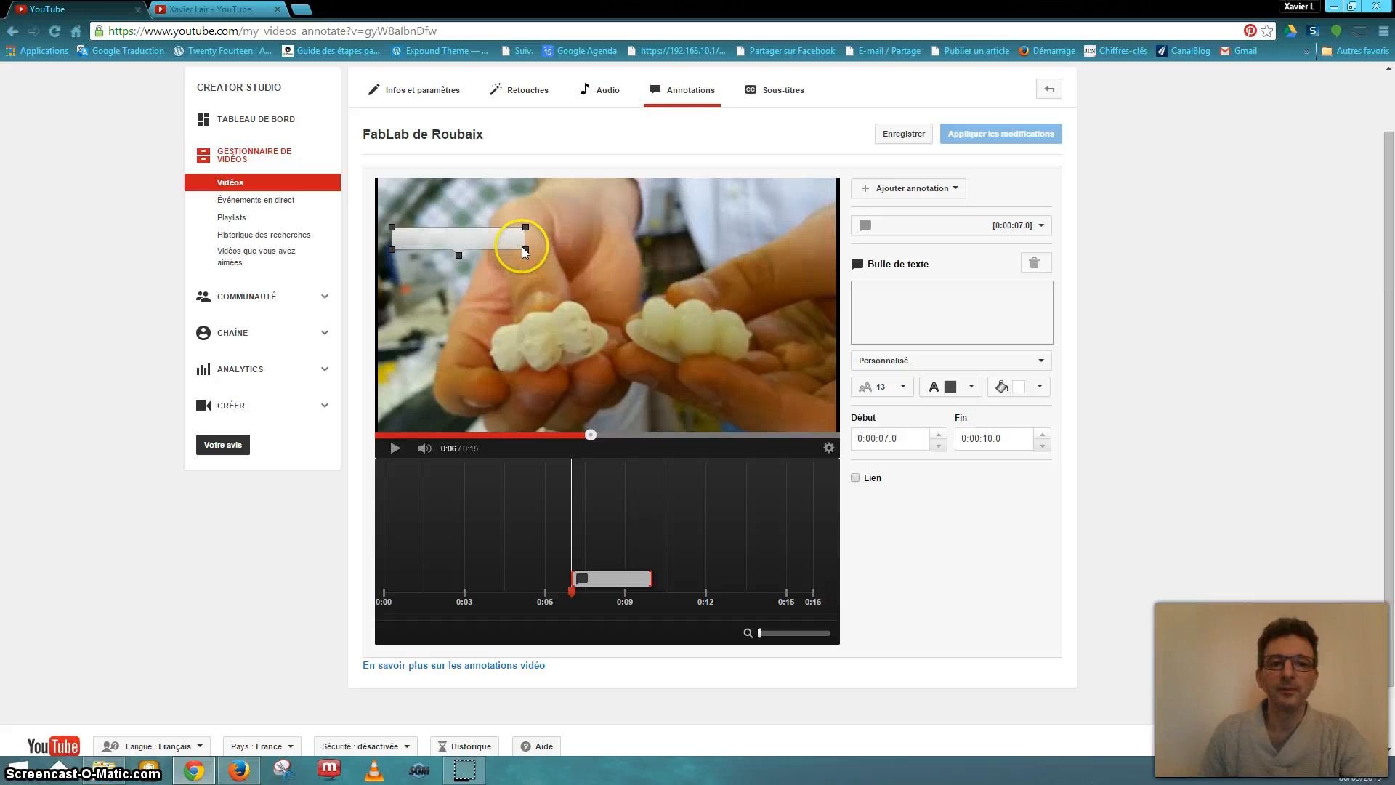
# - Centre the text bubble on the frame and enter 'Deux matériaux différents' as its text
pyautogui.moveTo(522, 247); pyautogui.dragTo(664, 277)
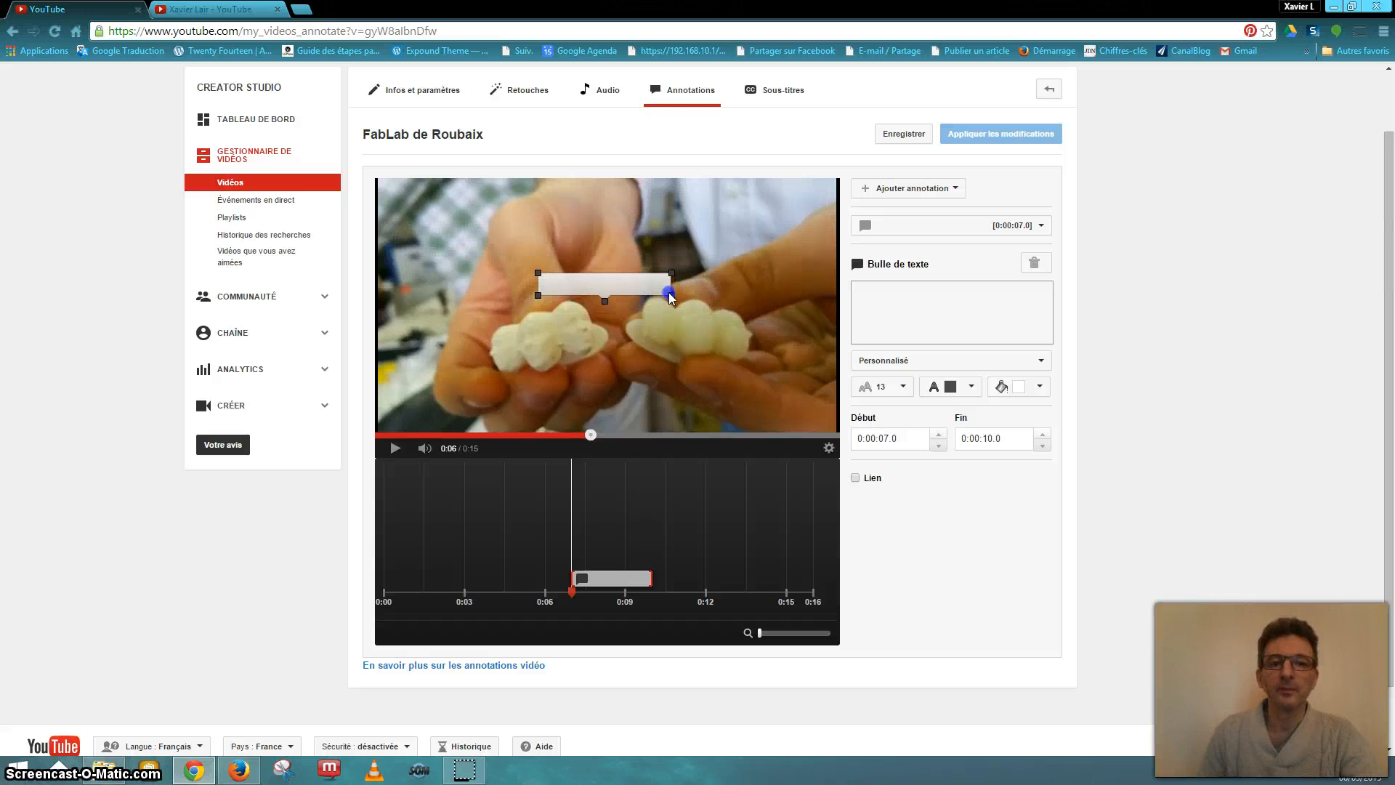
pyautogui.click(903, 293)
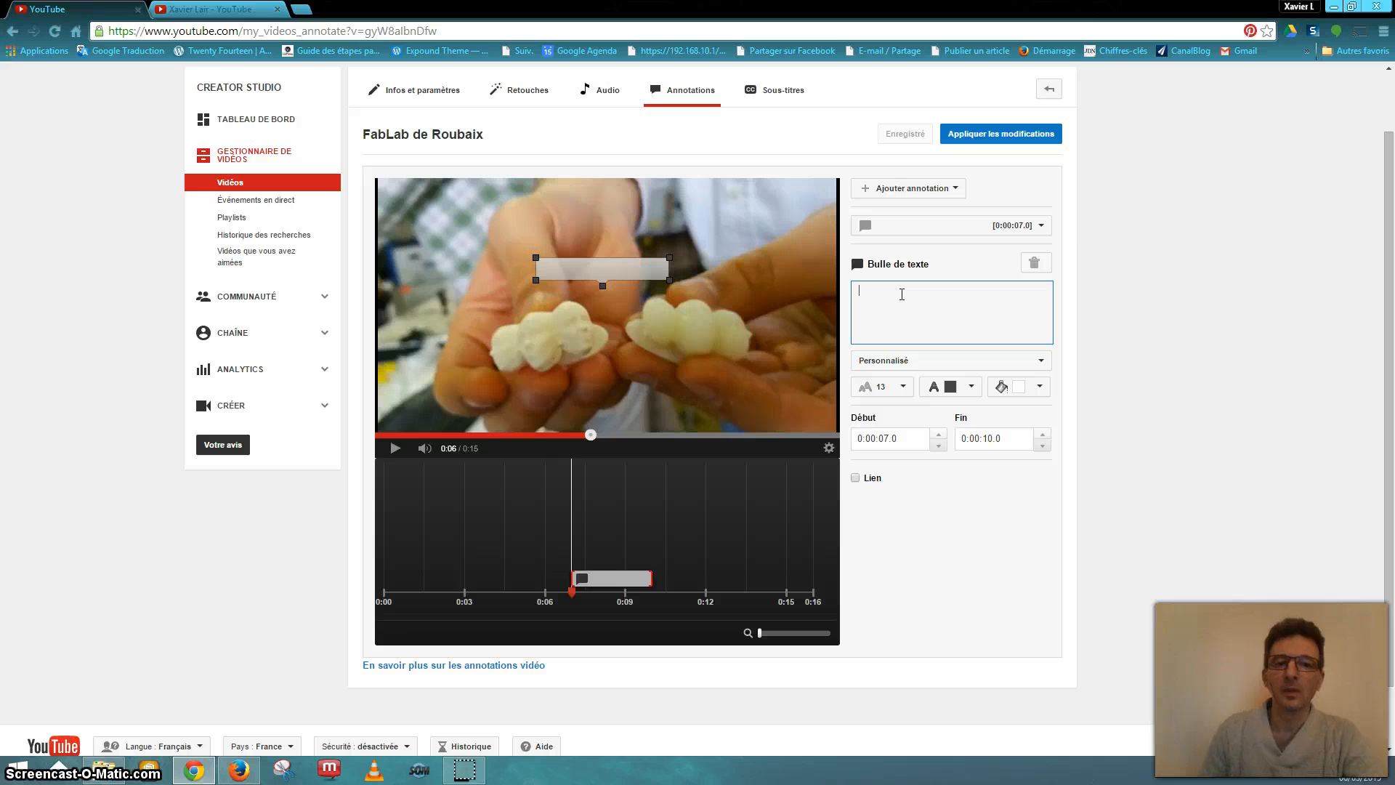
pyautogui.write('Deux')
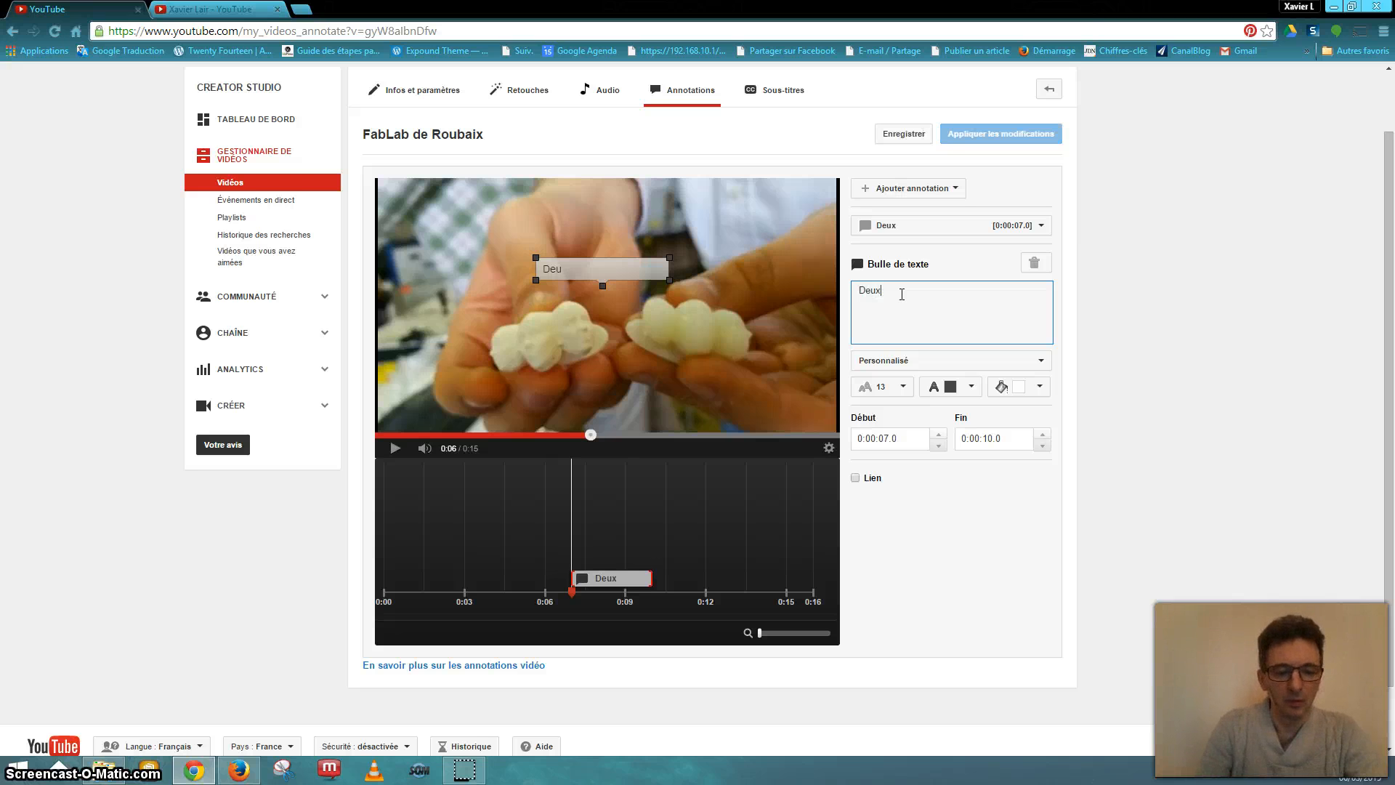
pyautogui.write(' f')
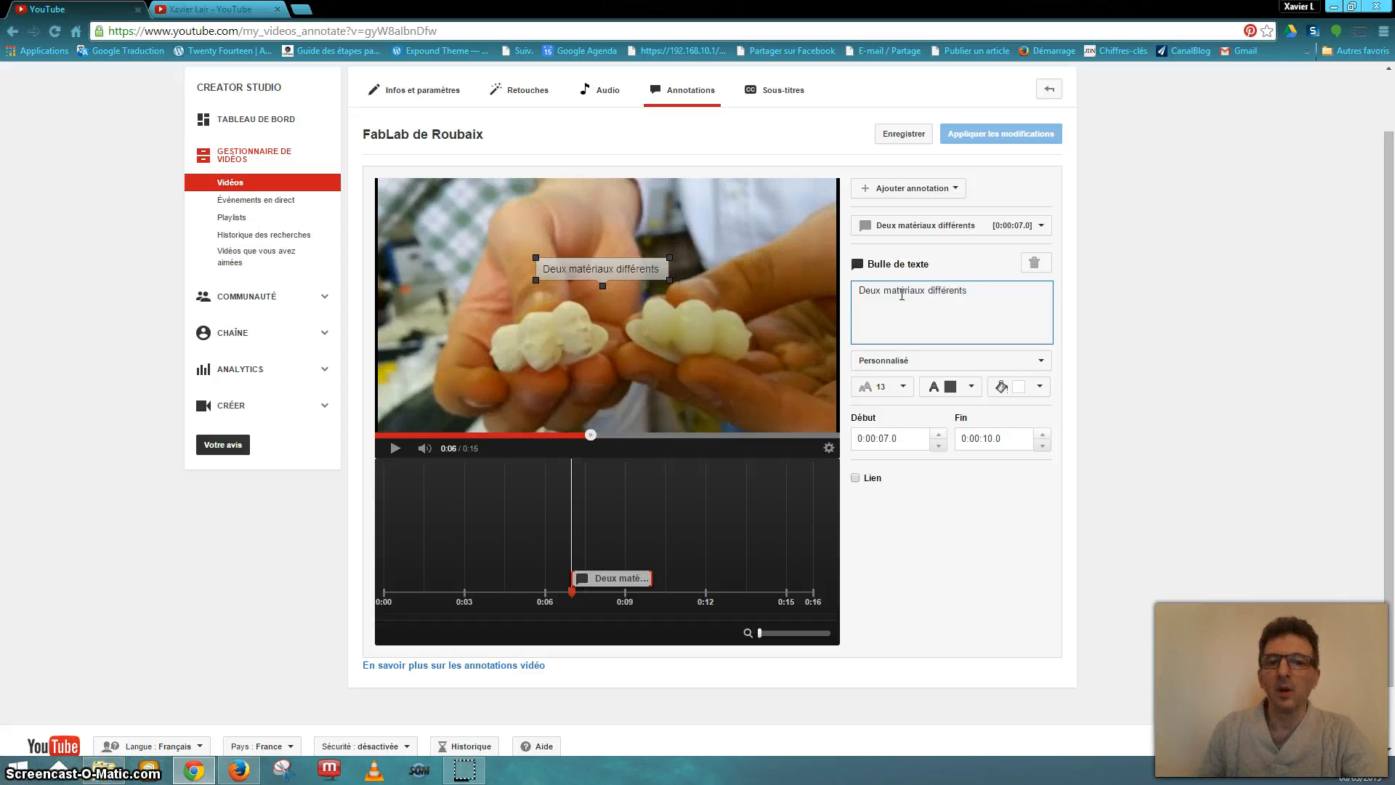
pyautogui.click(885, 438)
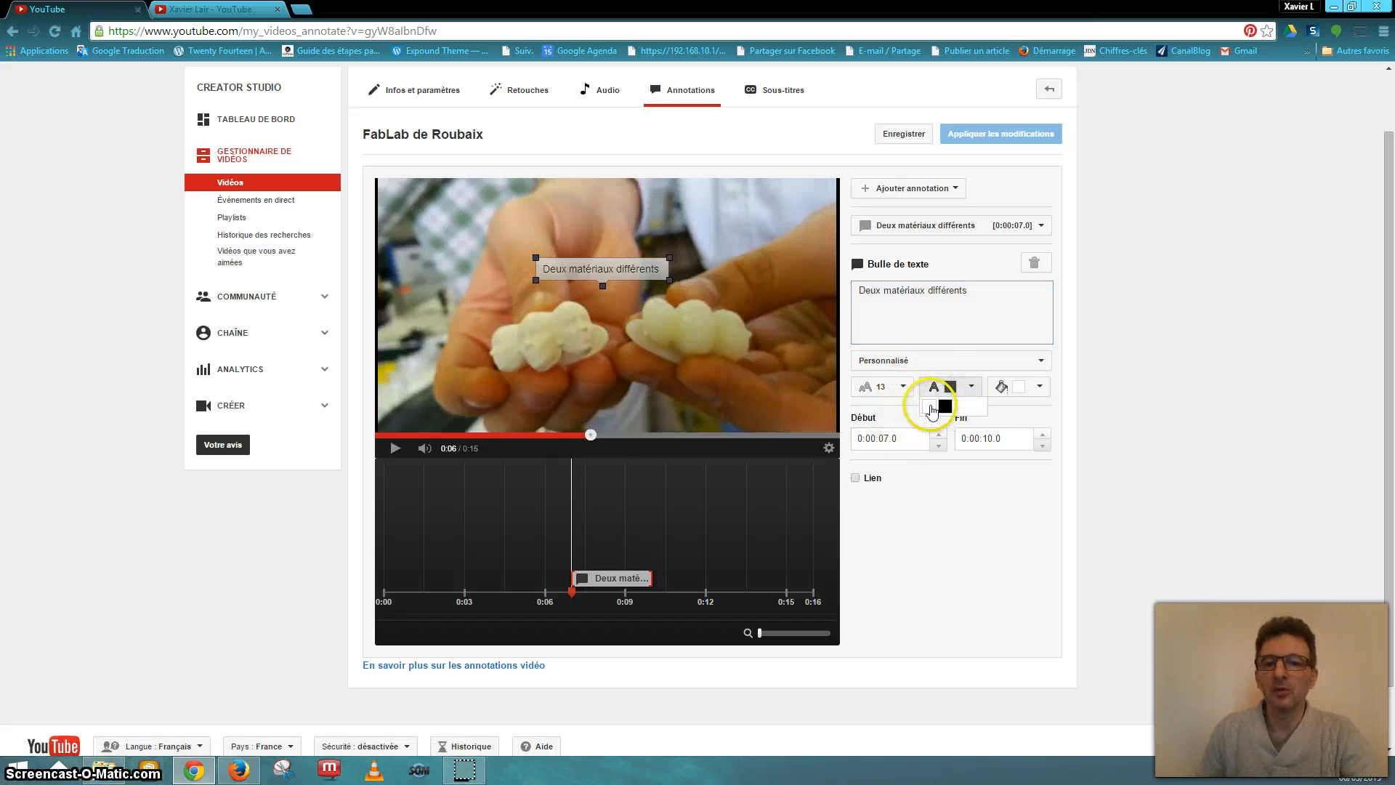
# - Make the annotation text white and its background blue, after briefly trying red
pyautogui.click(930, 406)
pyautogui.click(969, 393)
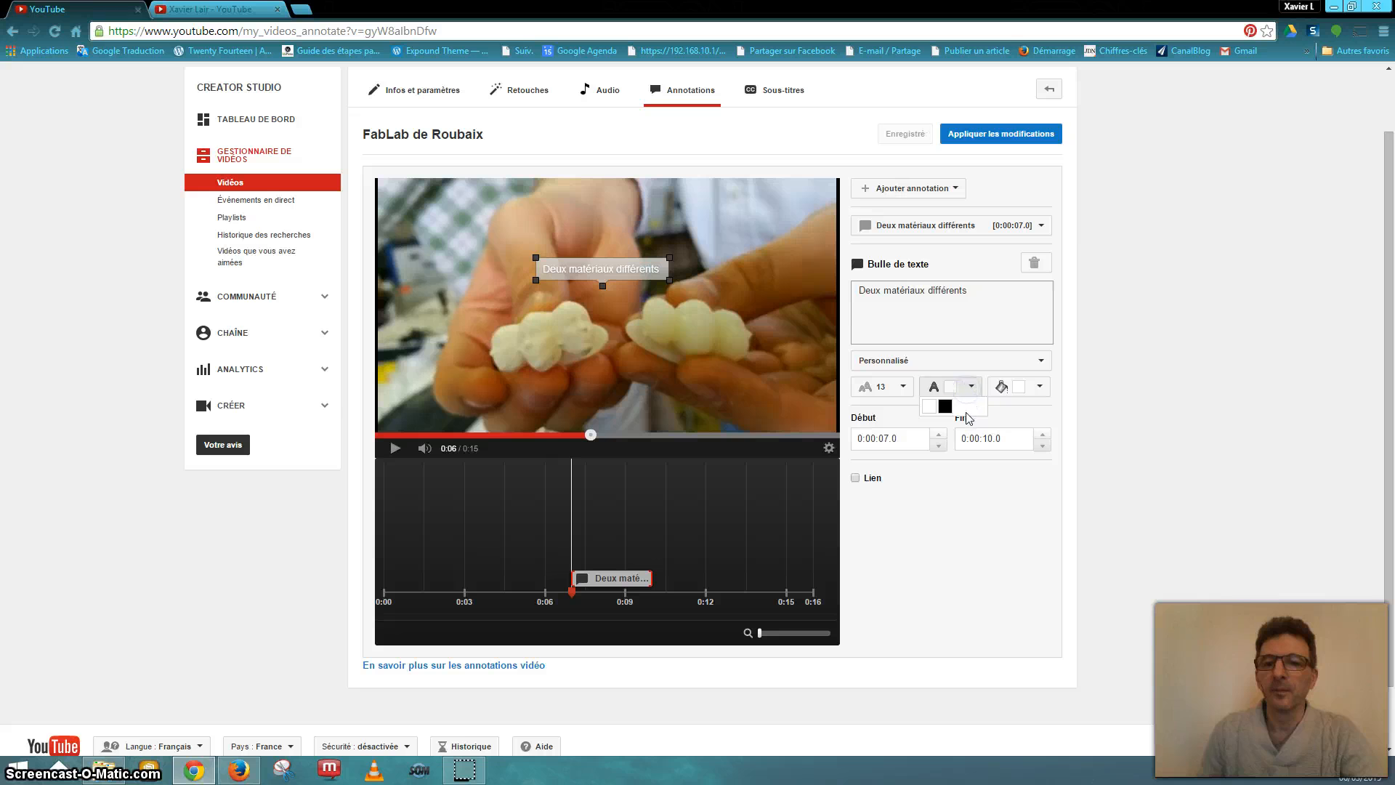
pyautogui.click(1016, 393)
pyautogui.click(1015, 452)
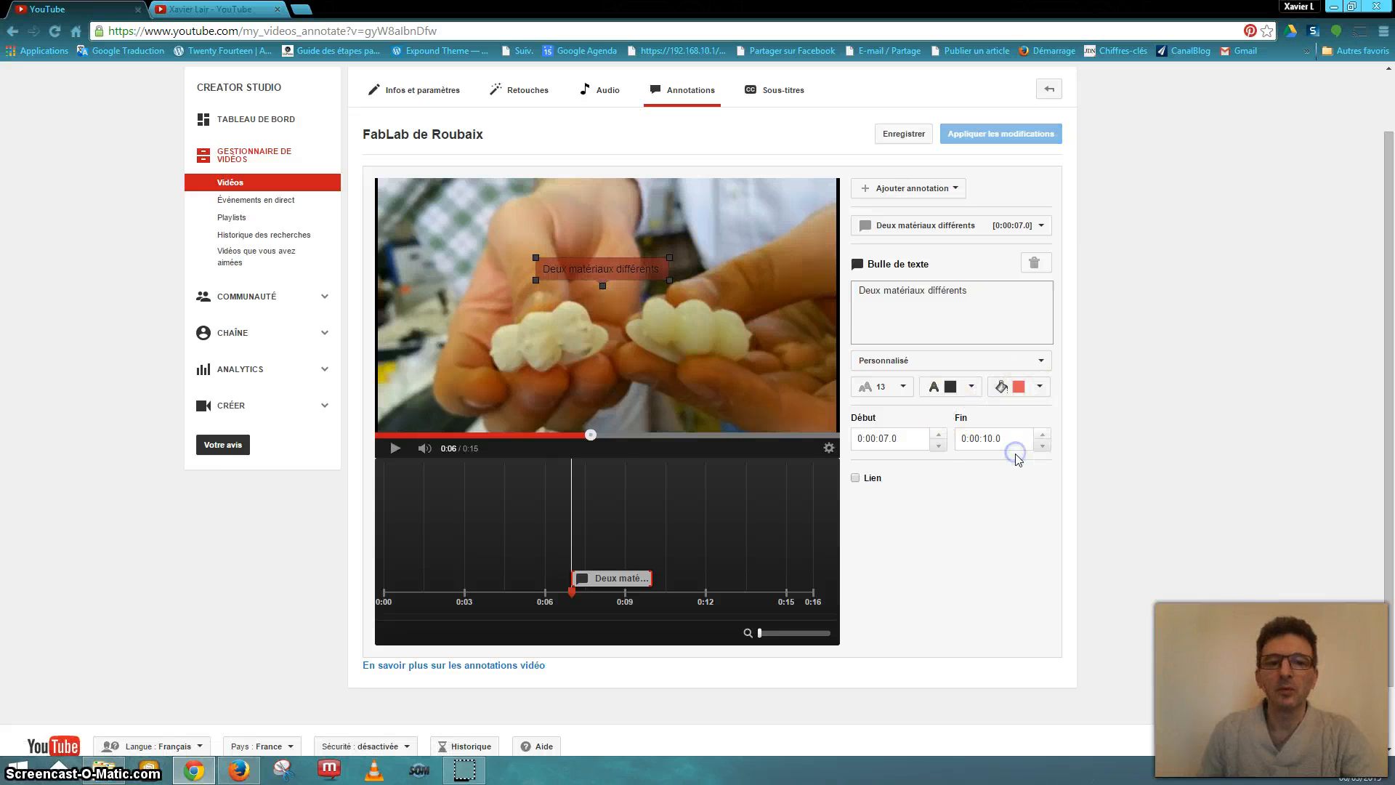
pyautogui.click(1039, 386)
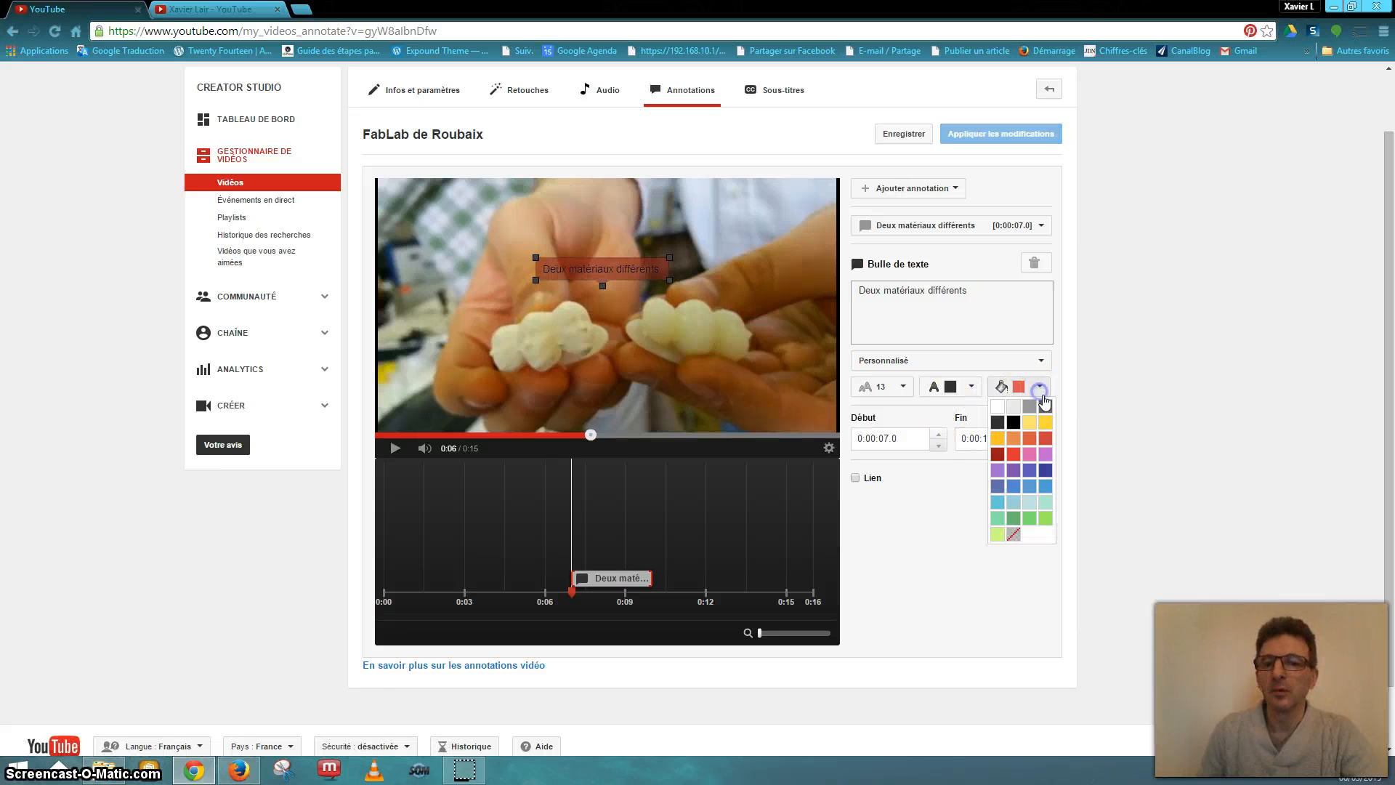
pyautogui.click(1042, 468)
# - Set the annotation to white size-28 text, reshape it to one line, and place it top-left
pyautogui.moveTo(667, 280); pyautogui.dragTo(771, 354)
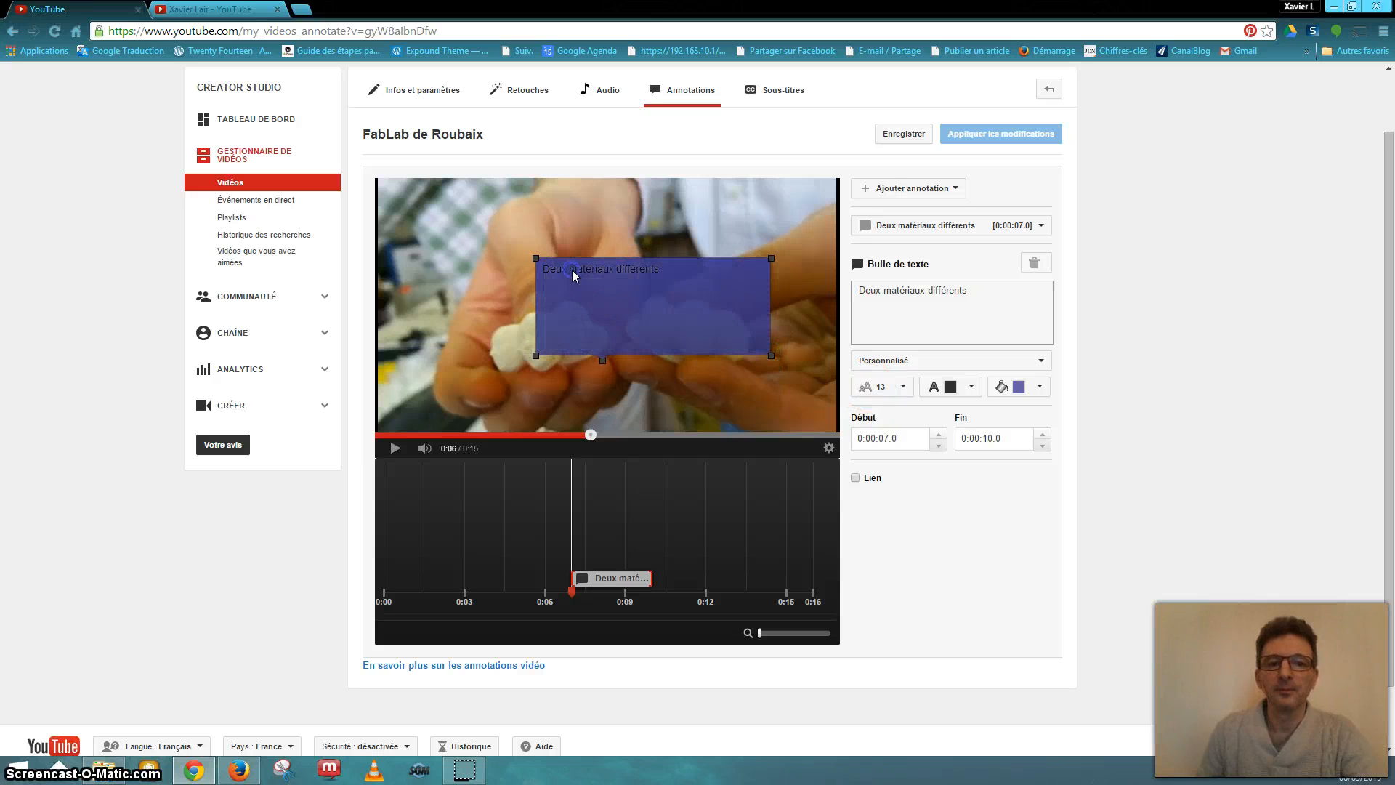
pyautogui.click(905, 388)
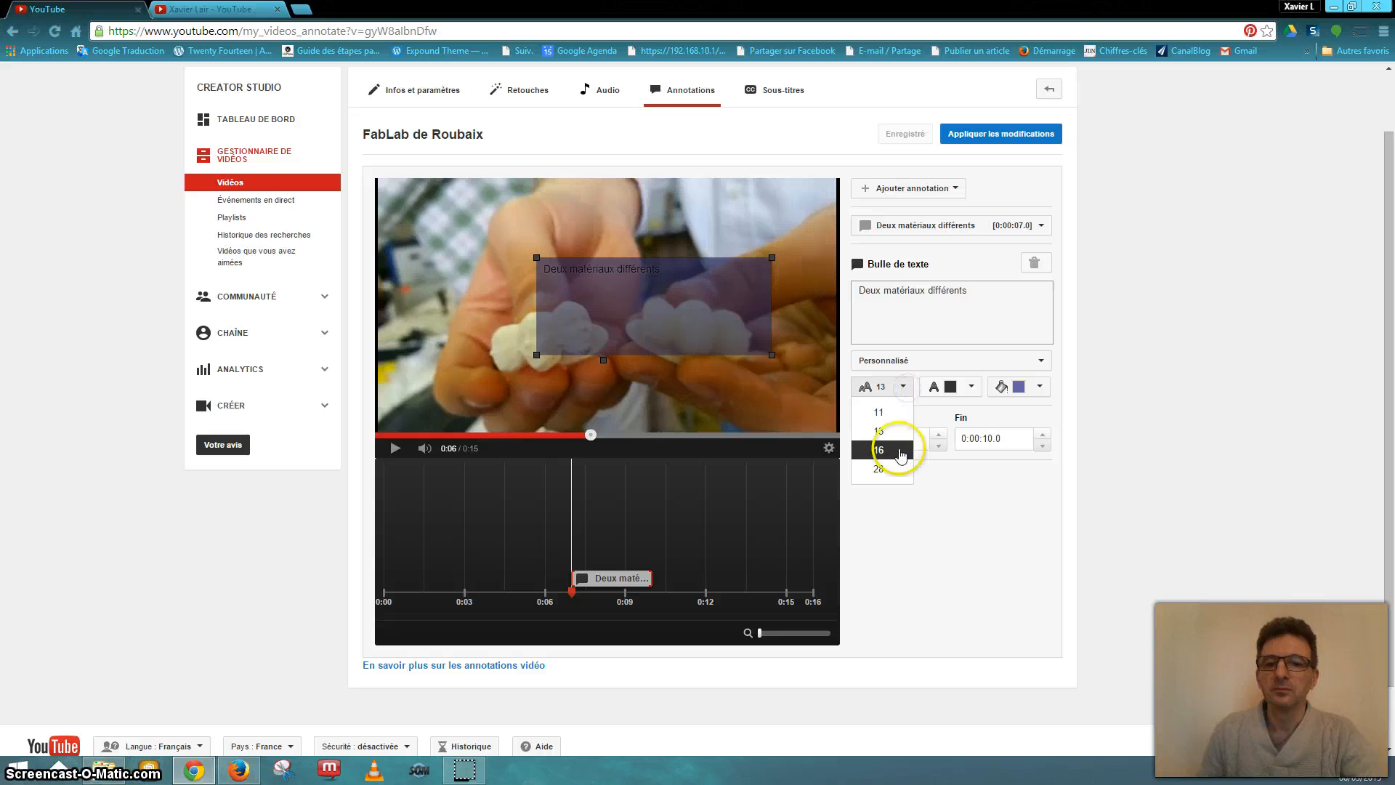
pyautogui.click(889, 471)
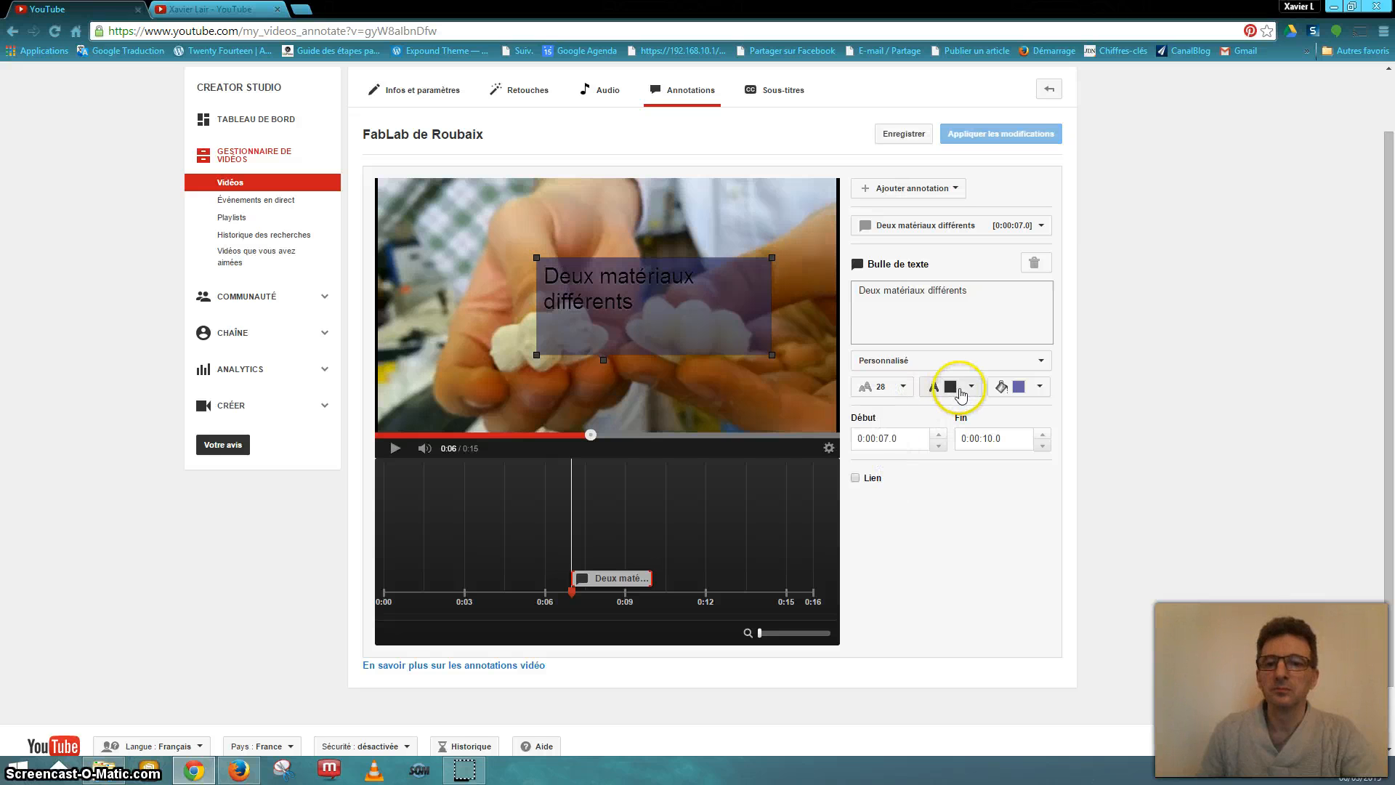
pyautogui.click(960, 393)
pyautogui.click(928, 404)
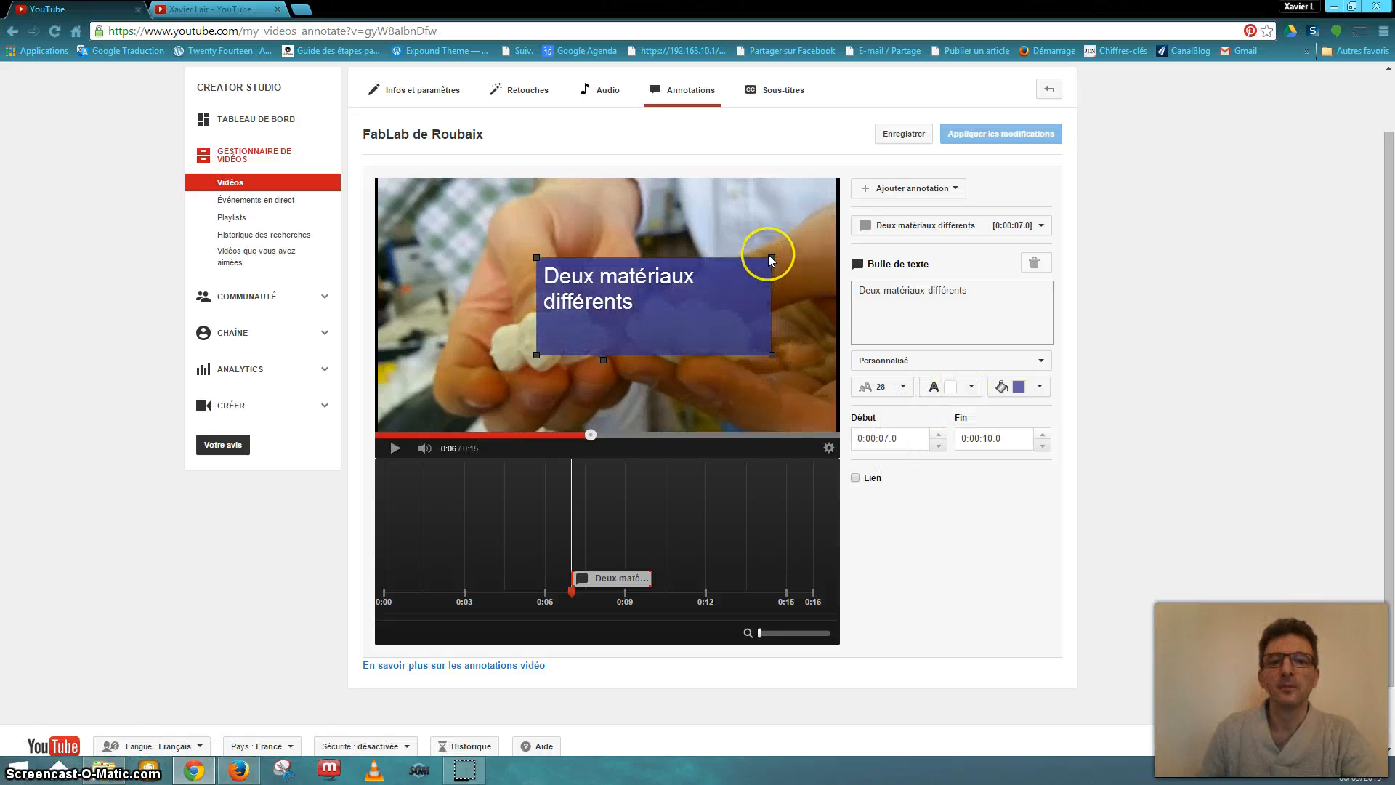
pyautogui.moveTo(771, 256); pyautogui.dragTo(681, 284)
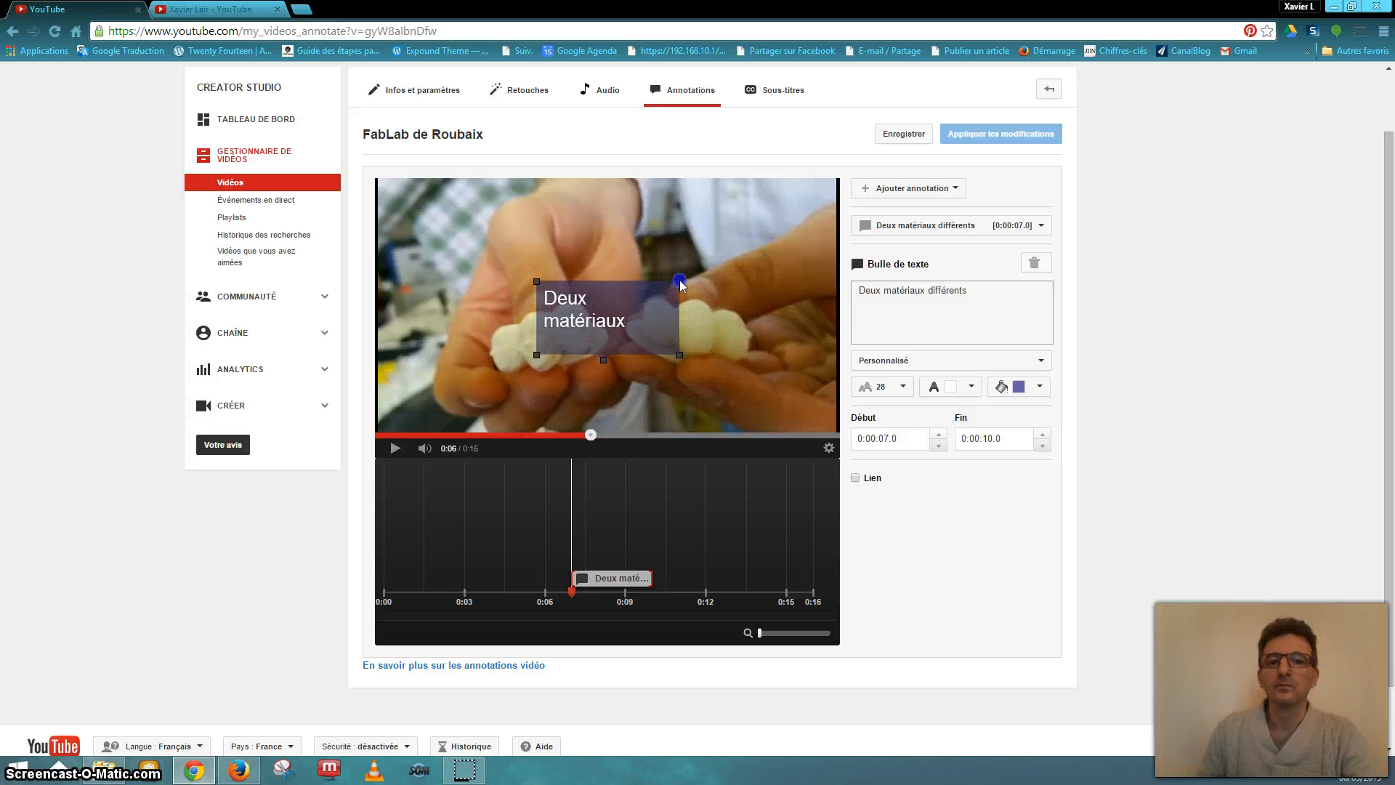
pyautogui.moveTo(646, 341)
pyautogui.mouseDown()
pyautogui.moveTo(499, 260)
pyautogui.moveTo(531, 266)
pyautogui.moveTo(546, 235)
pyautogui.moveTo(633, 228)
pyautogui.mouseUp()
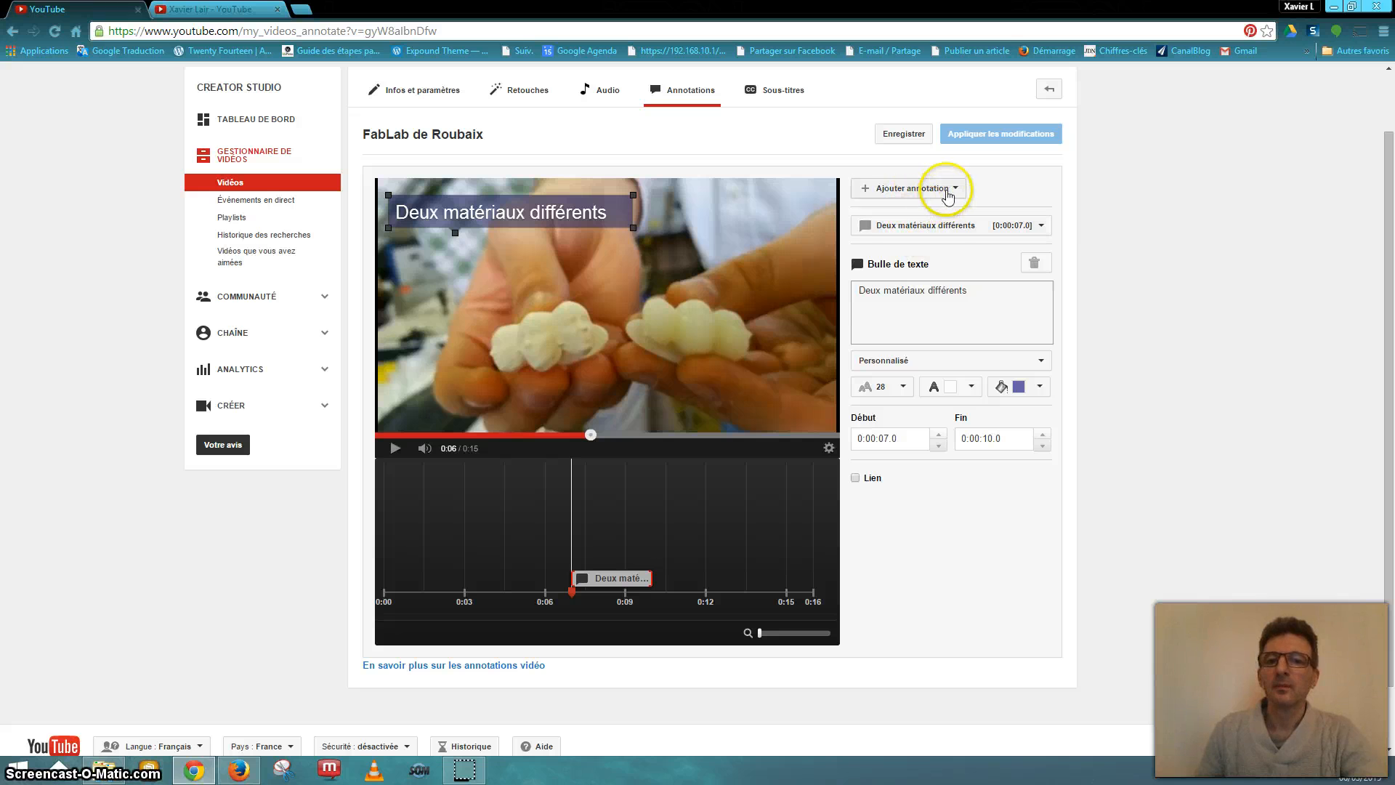
# - Close the annotation types list without adding one and move to the Sous-titres editor
pyautogui.click(947, 192)
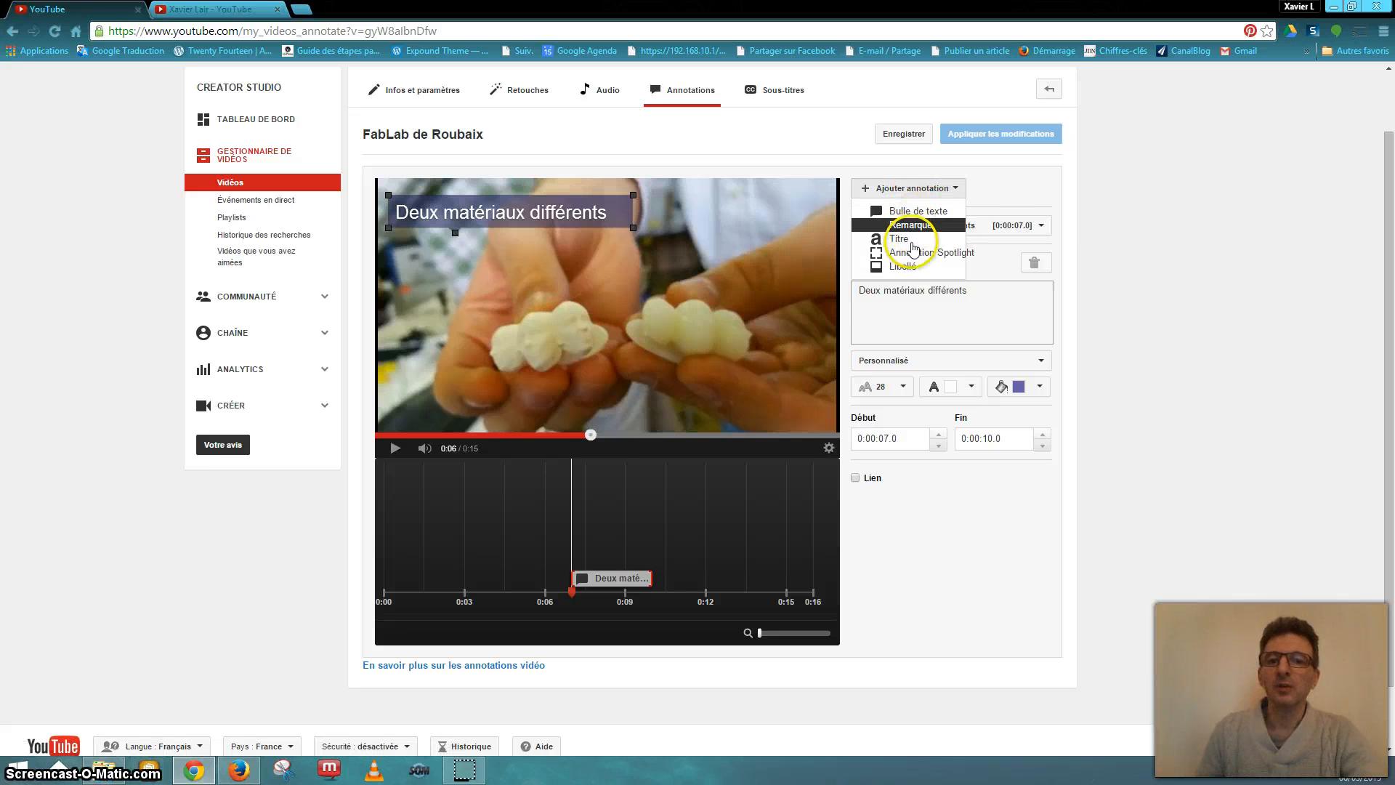
pyautogui.click(1012, 178)
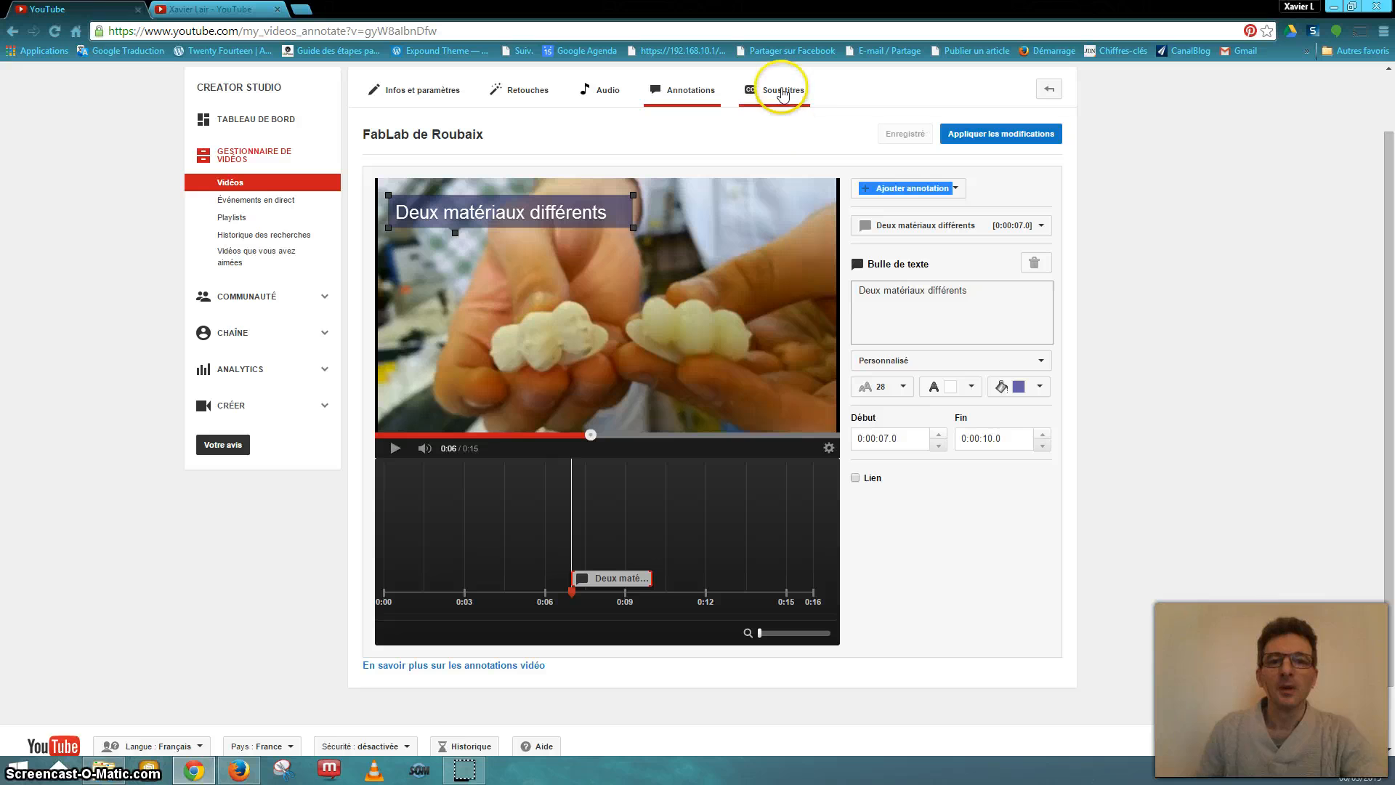
pyautogui.click(781, 93)
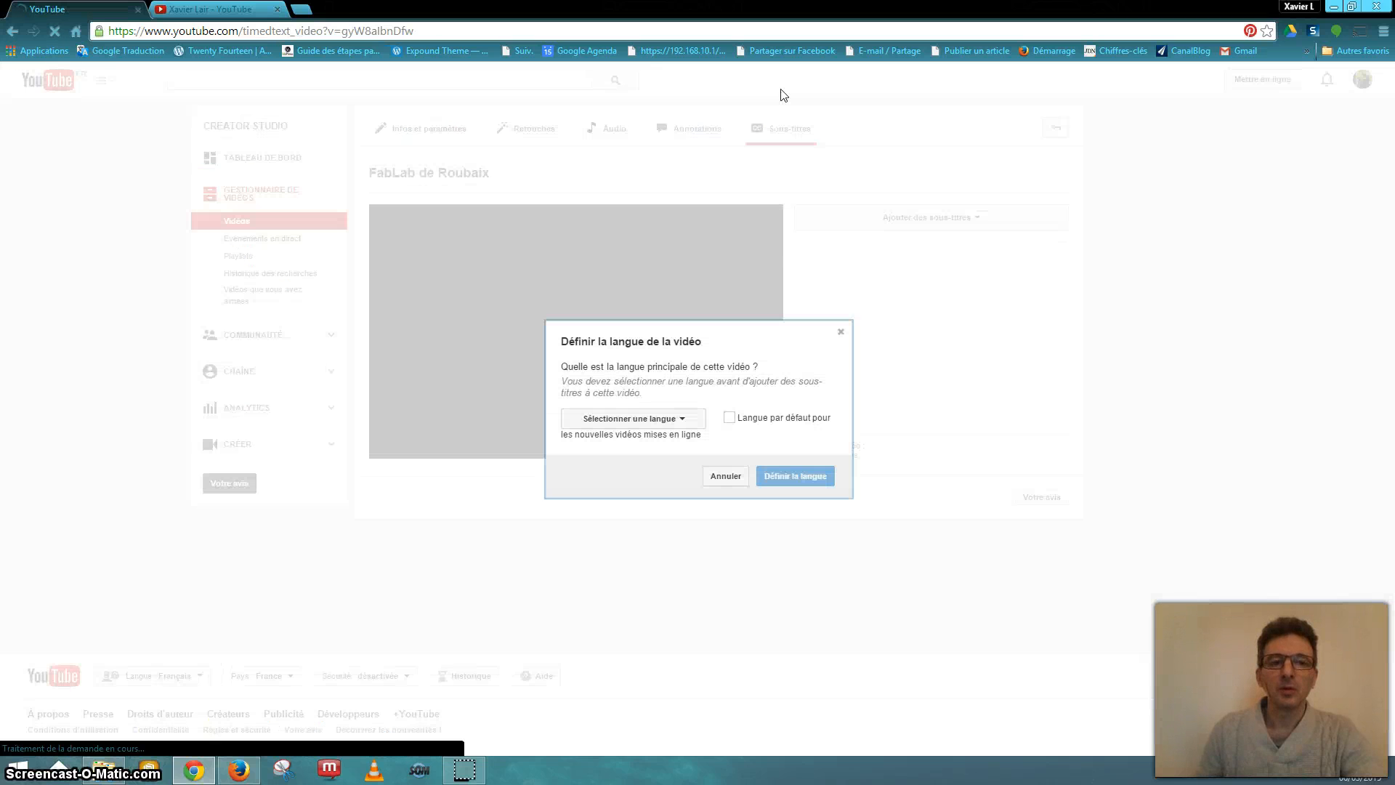
# - Leave the video language unselected and cancel the language dialog, returning to the Vidéos list
pyautogui.click(683, 419)
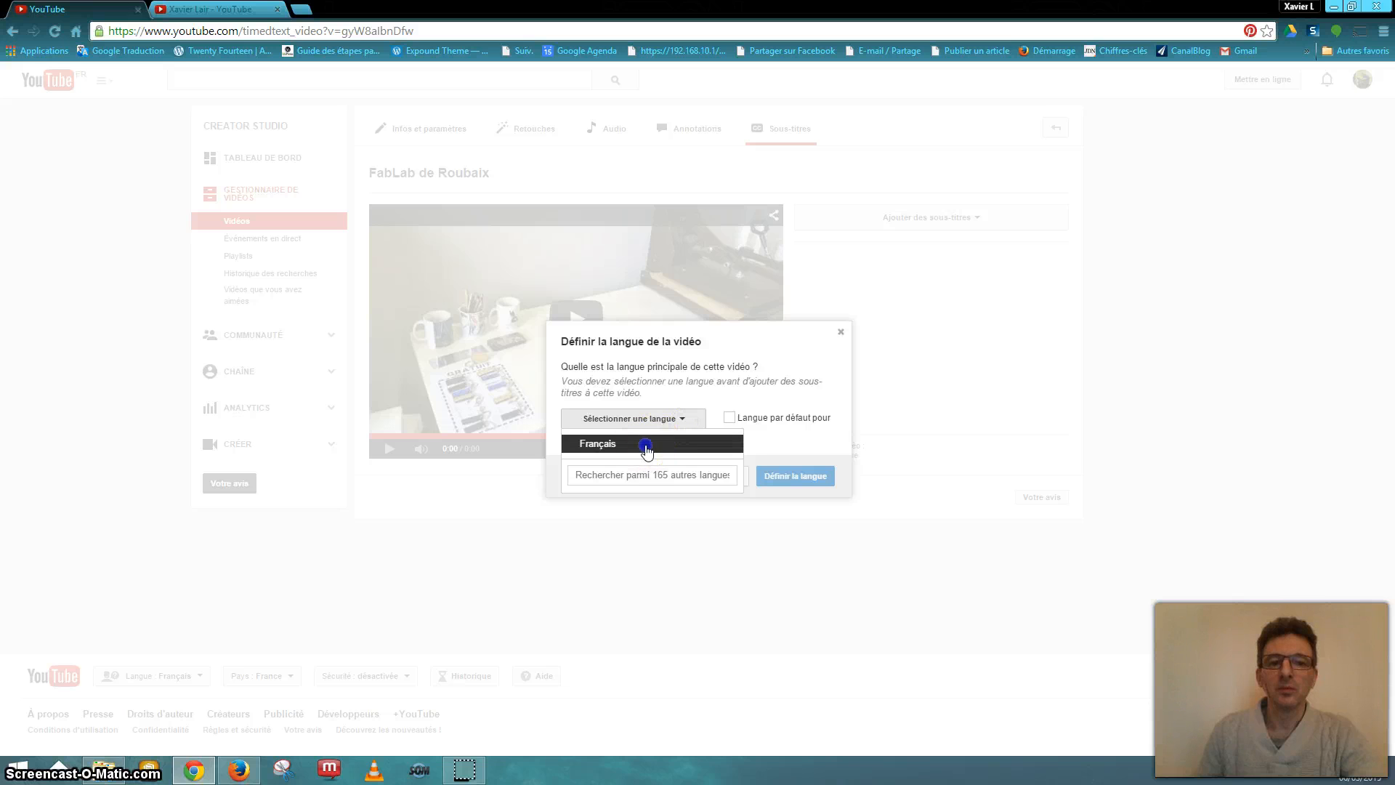
pyautogui.click(795, 368)
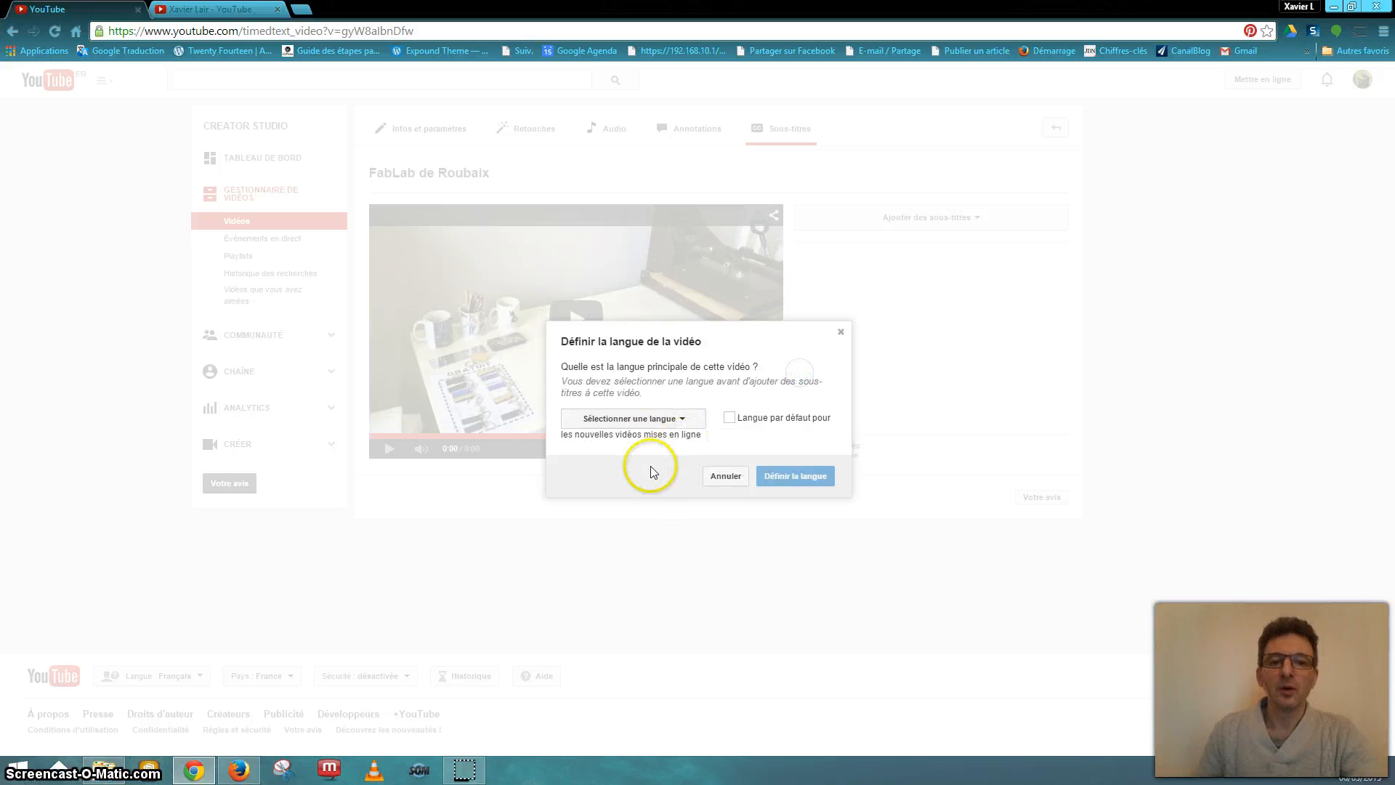
pyautogui.click(726, 476)
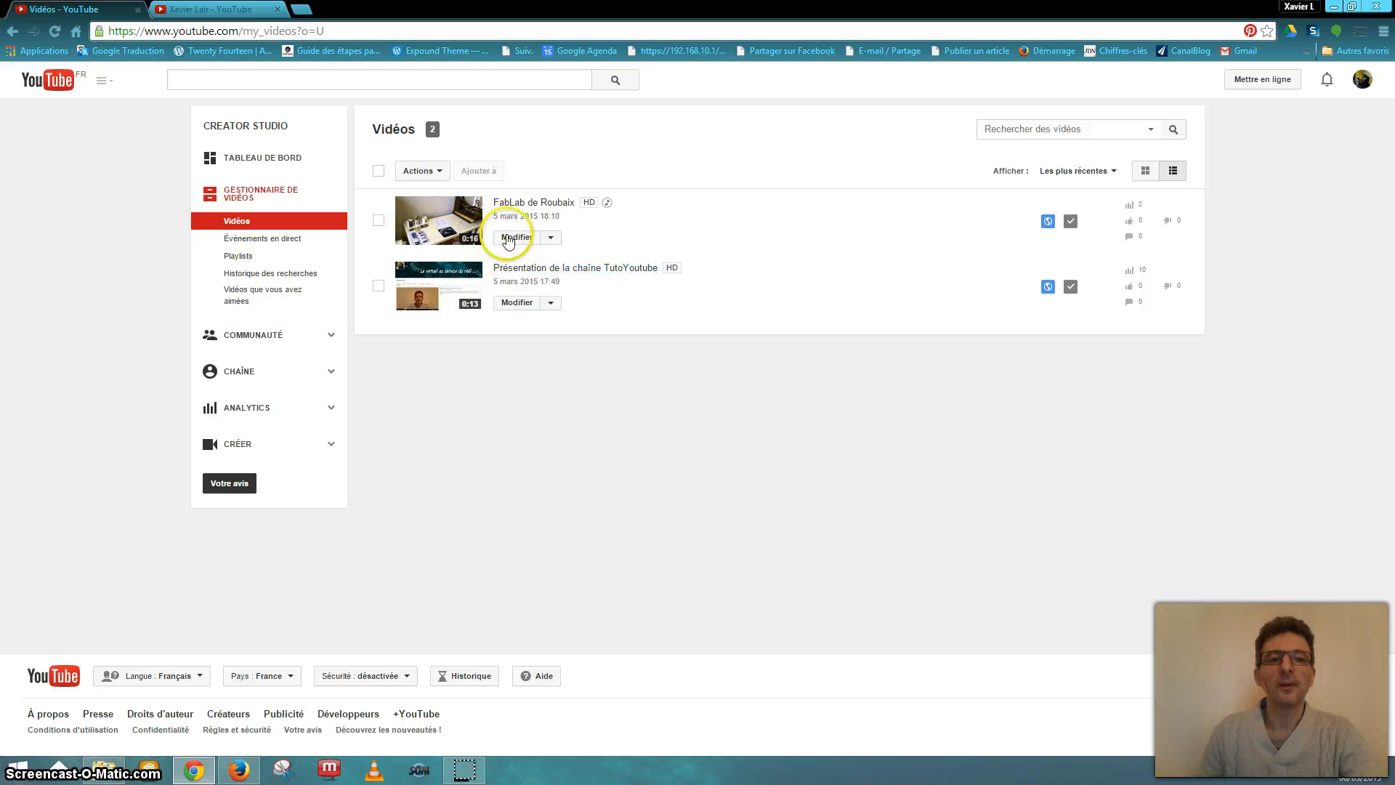
pyautogui.click(551, 237)
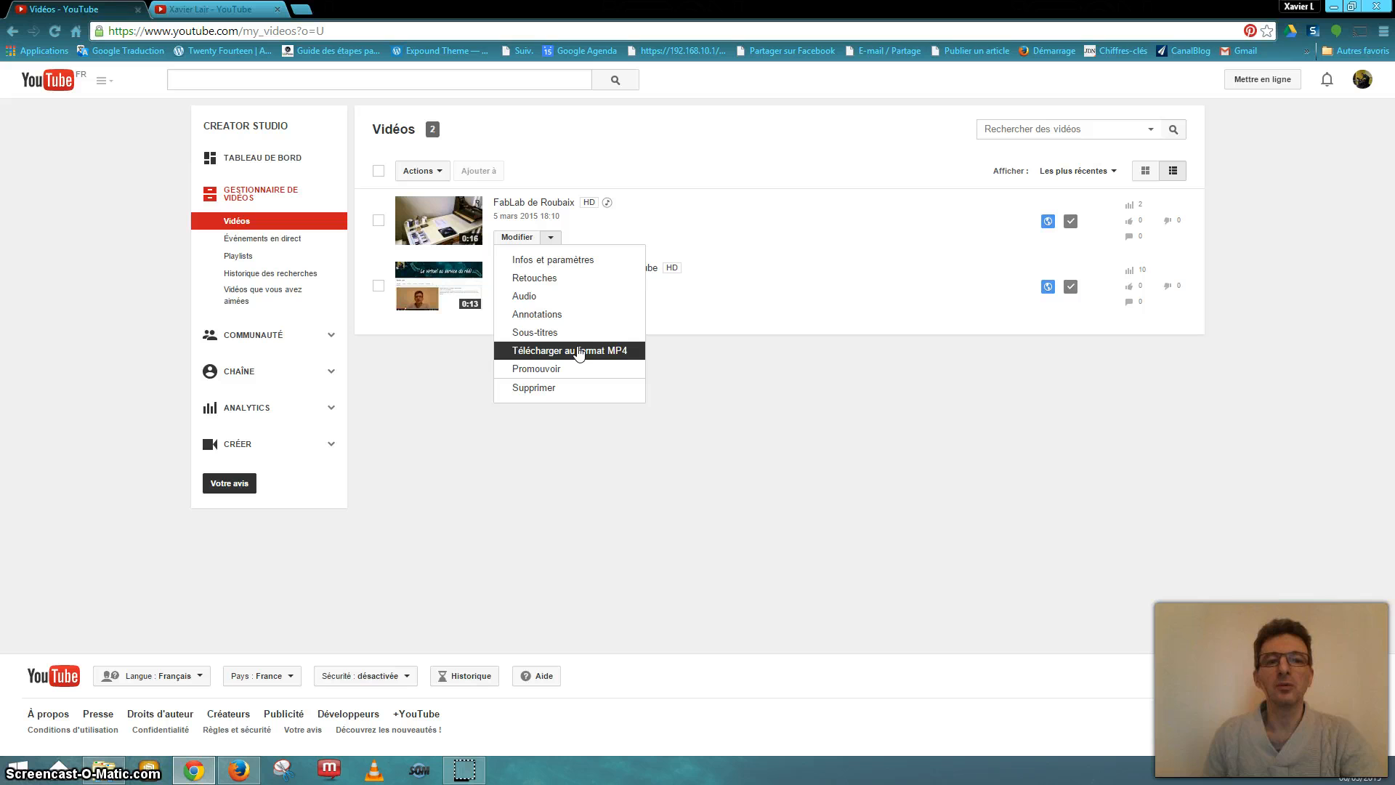
pyautogui.click(802, 419)
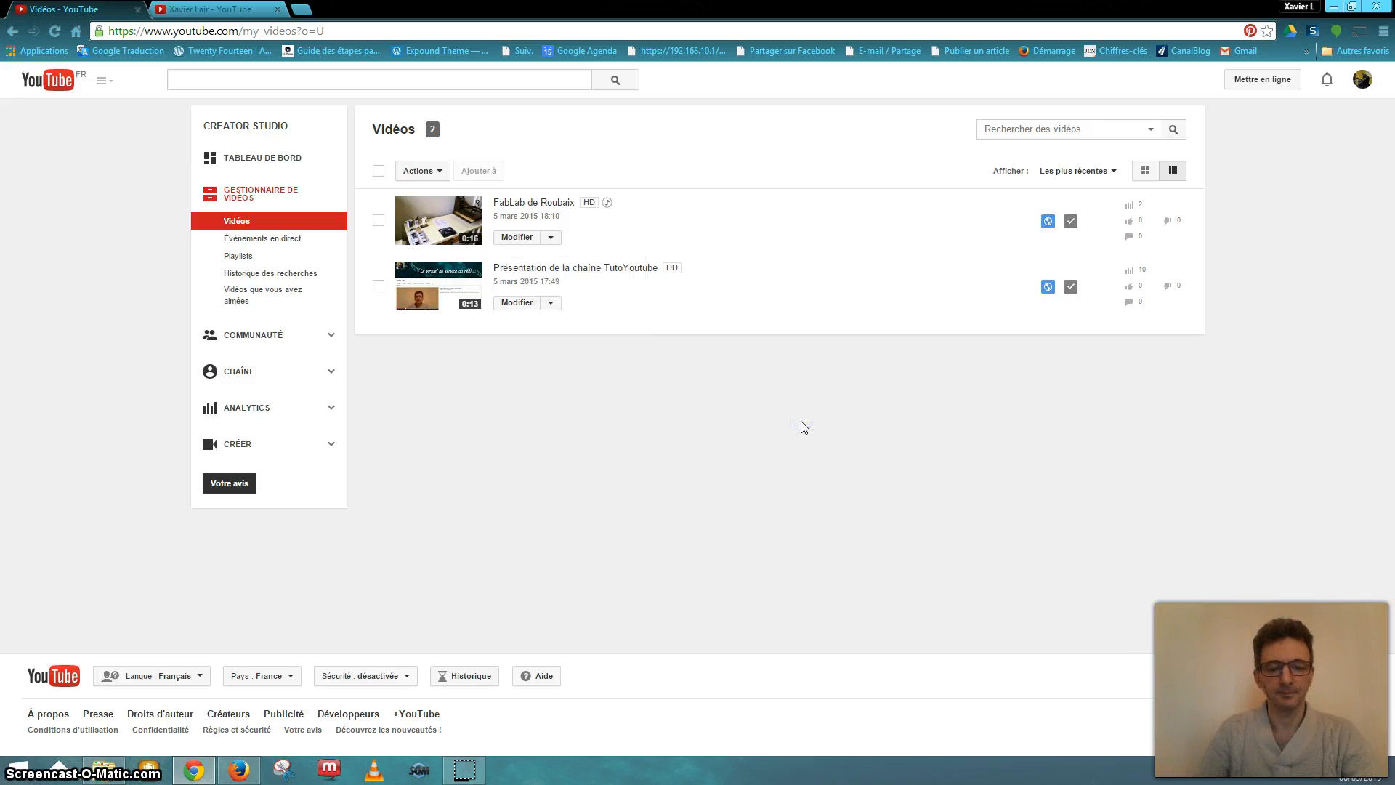